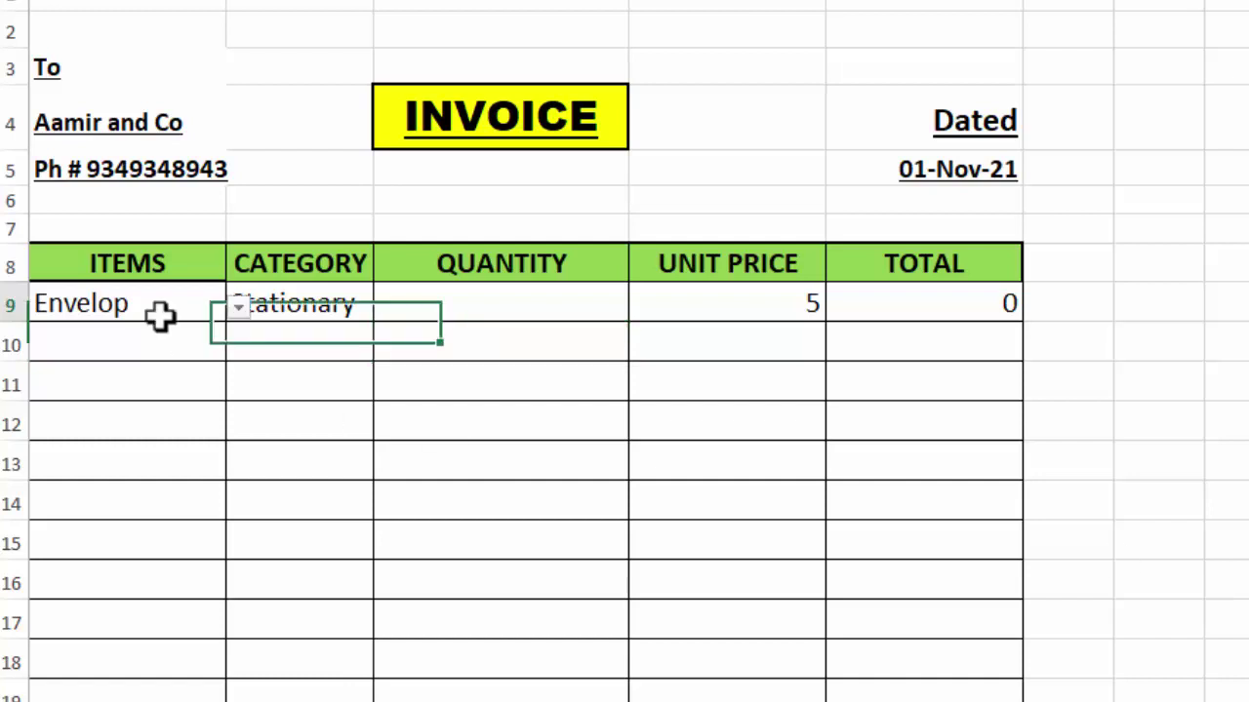
Enter a quantity of 12 for the Envelop item in row 9 of the invoice
click(332, 304)
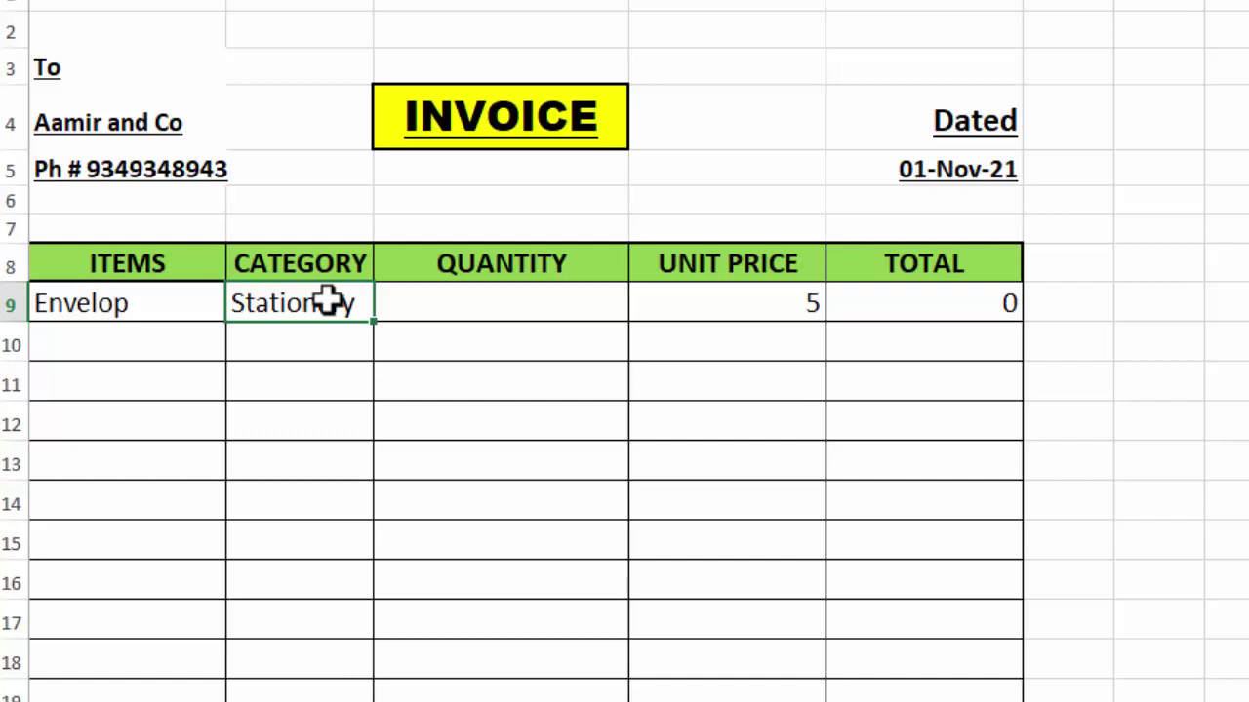
click(519, 305)
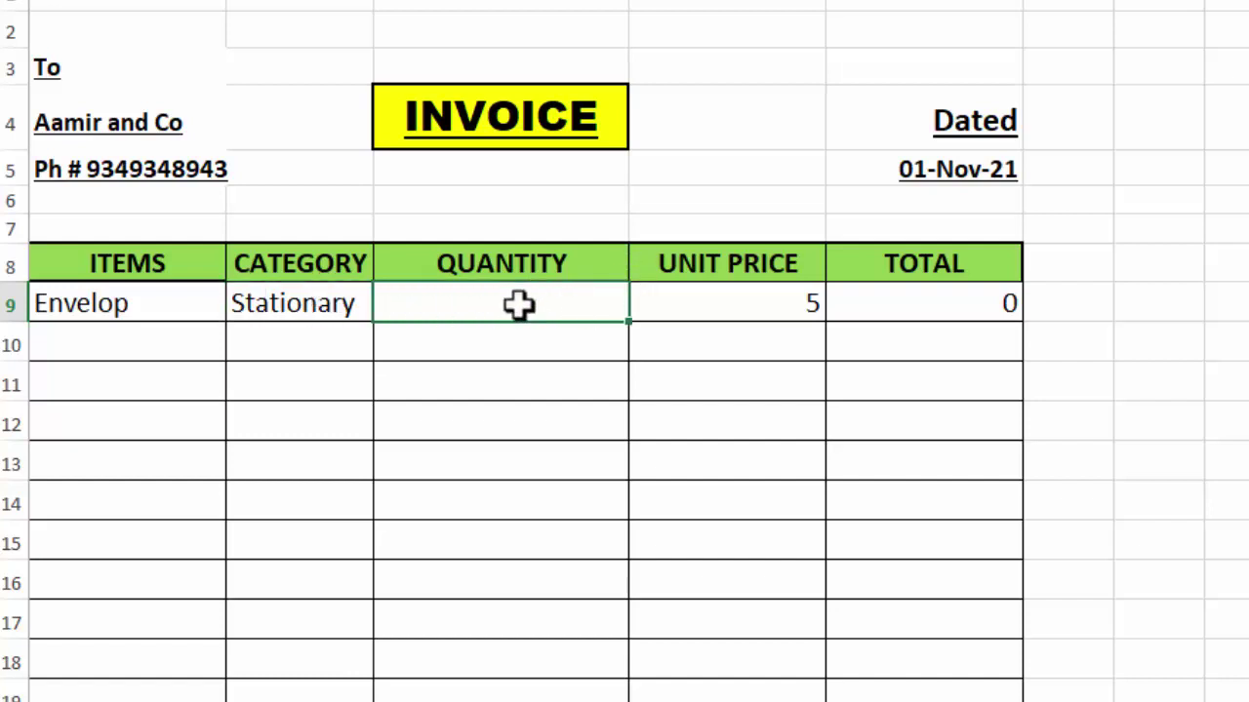
click(748, 309)
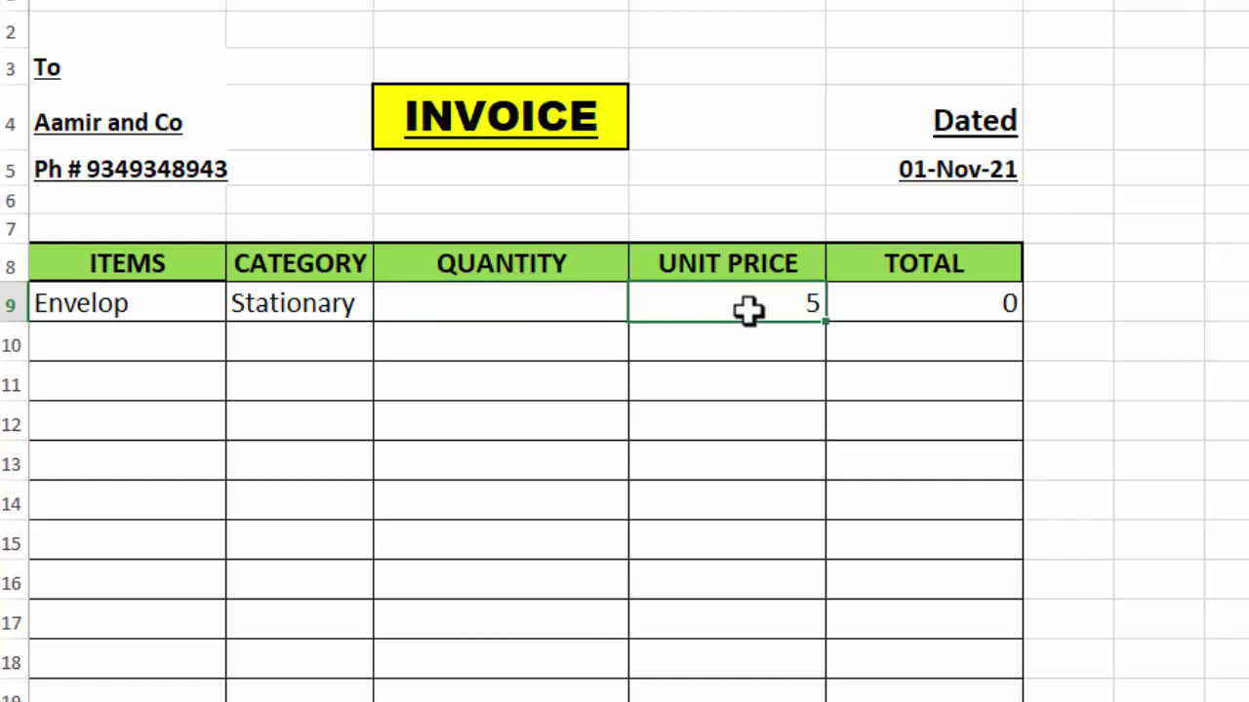
click(565, 304)
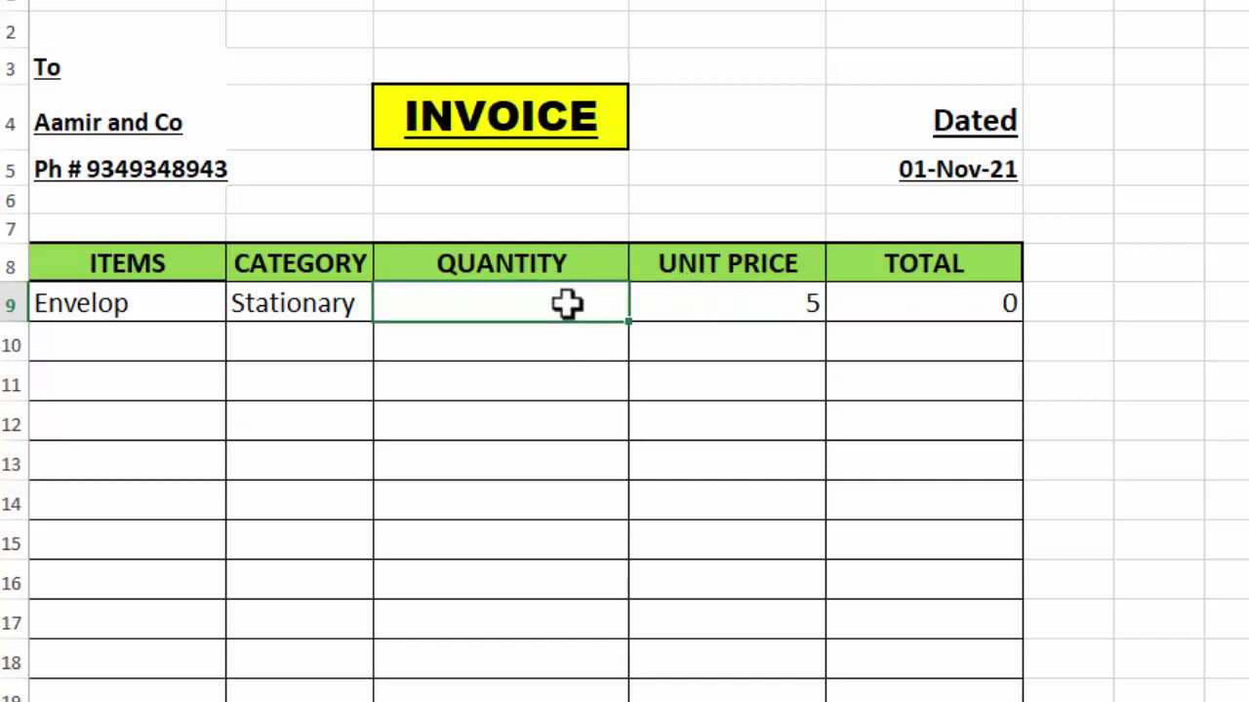
text(12)
key(Tab)
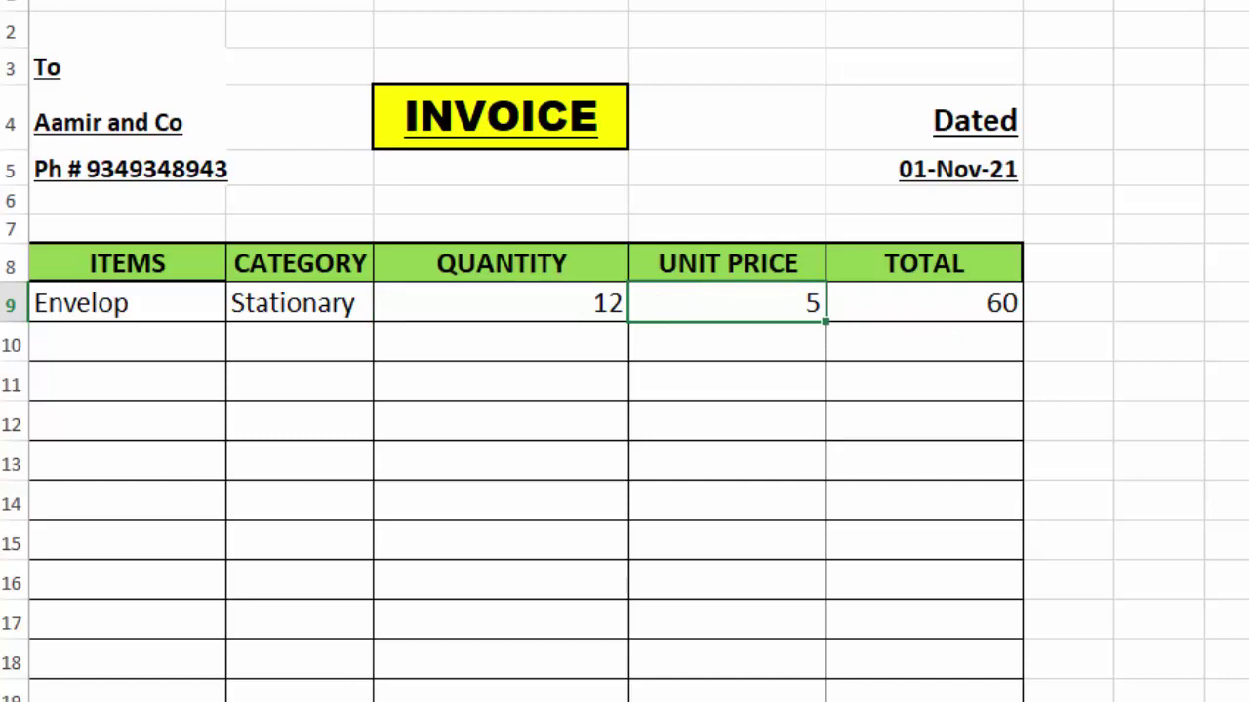
Add File Folder as the second invoice item in row 10 with a quantity of 14
key(ctrl+Page_Up)
click(164, 336)
click(239, 348)
click(142, 402)
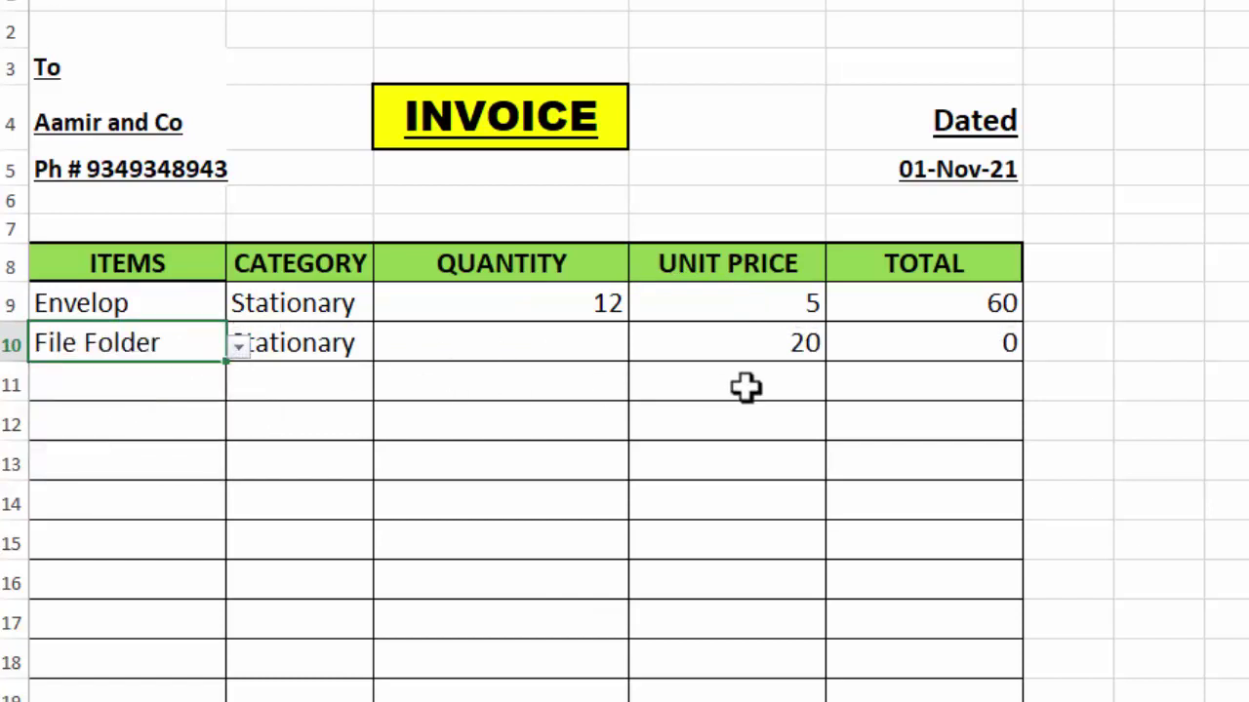
click(575, 341)
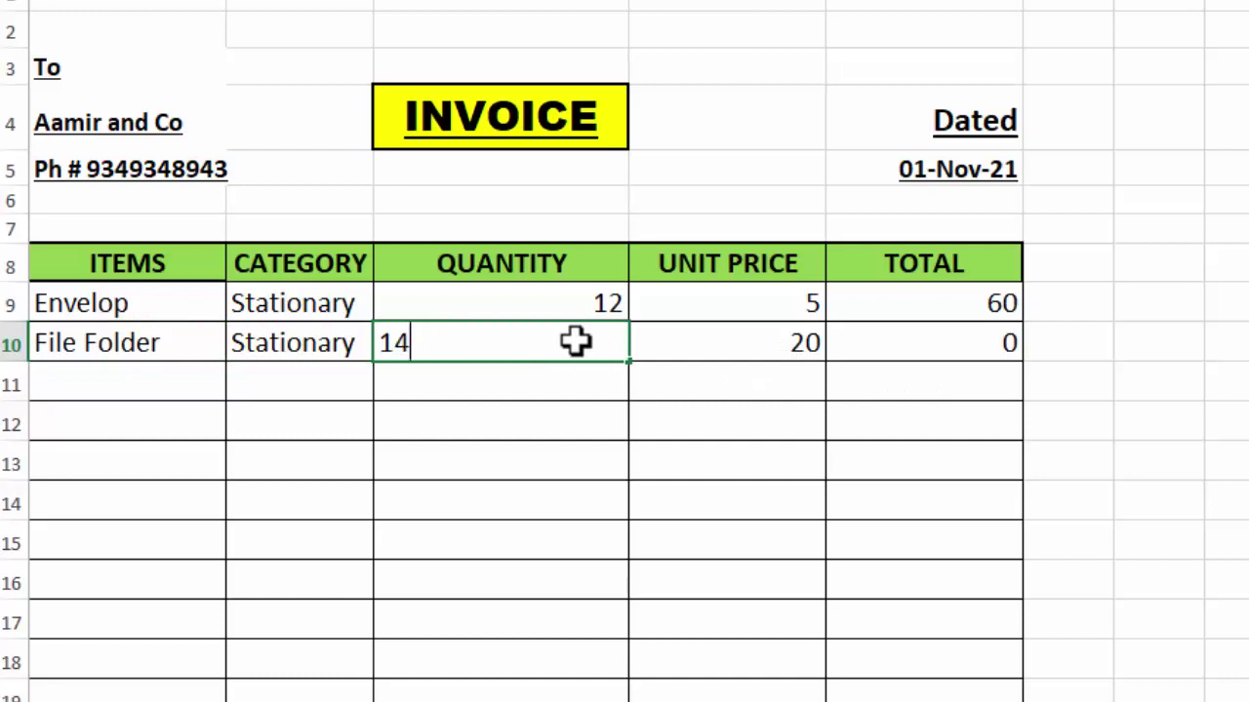
key(Tab)
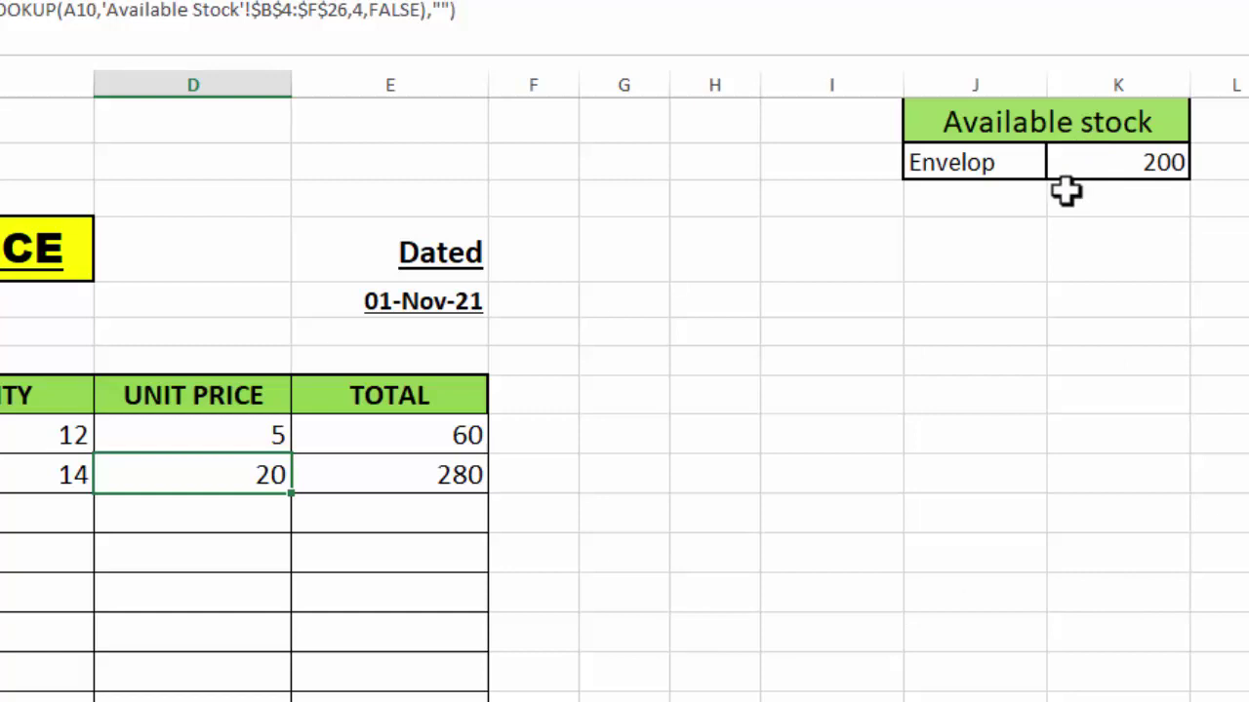
Look up the available stock of Stepler, Ball point and another item in the Available stock box
click(996, 163)
click(1060, 165)
click(1090, 198)
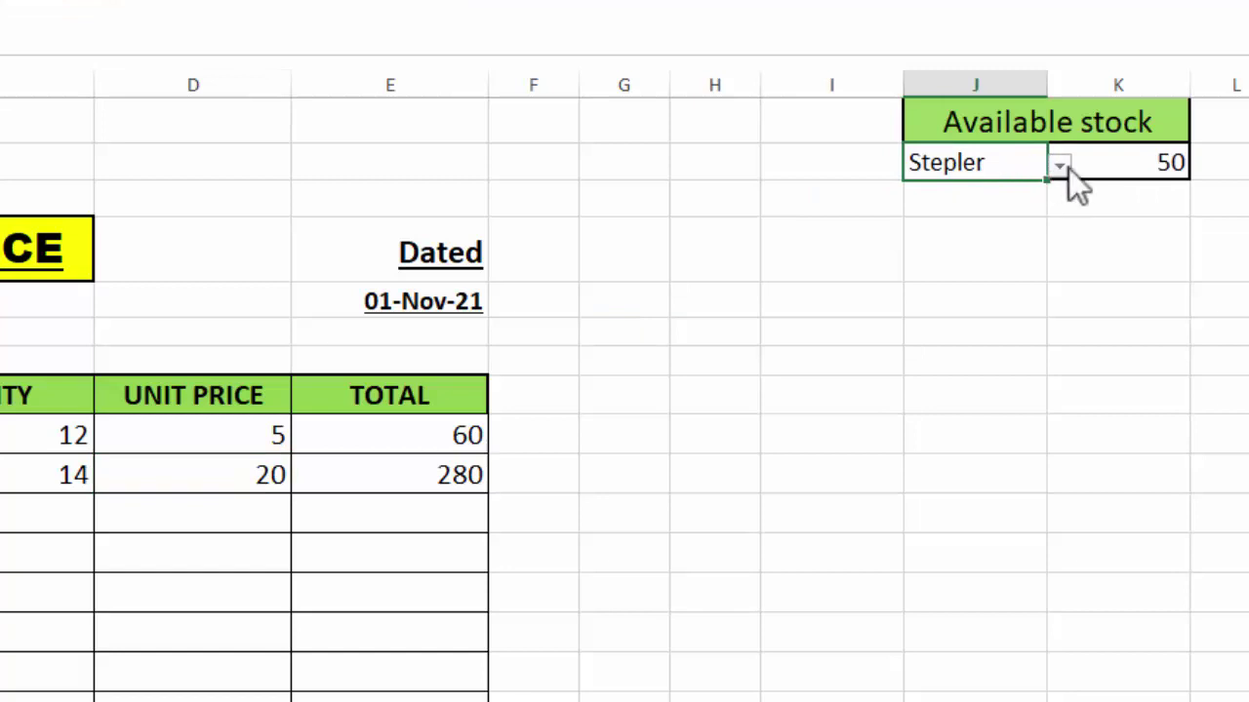
click(1068, 168)
click(970, 282)
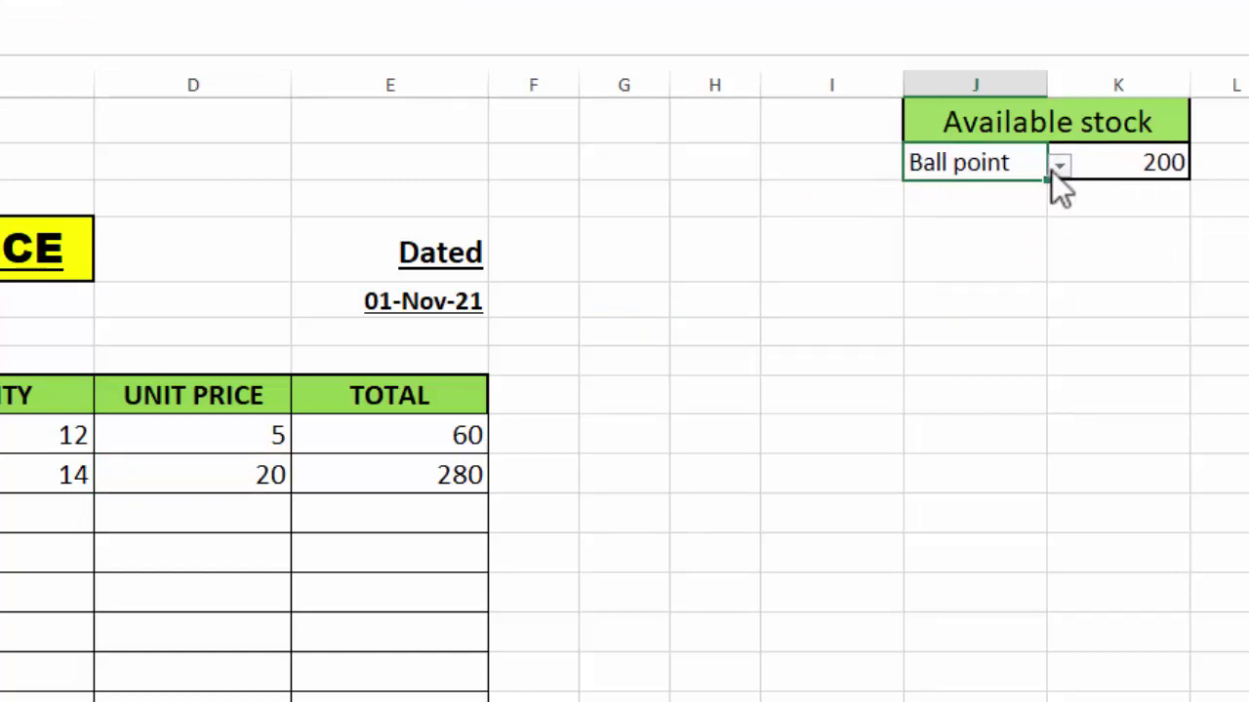
click(1059, 166)
click(958, 282)
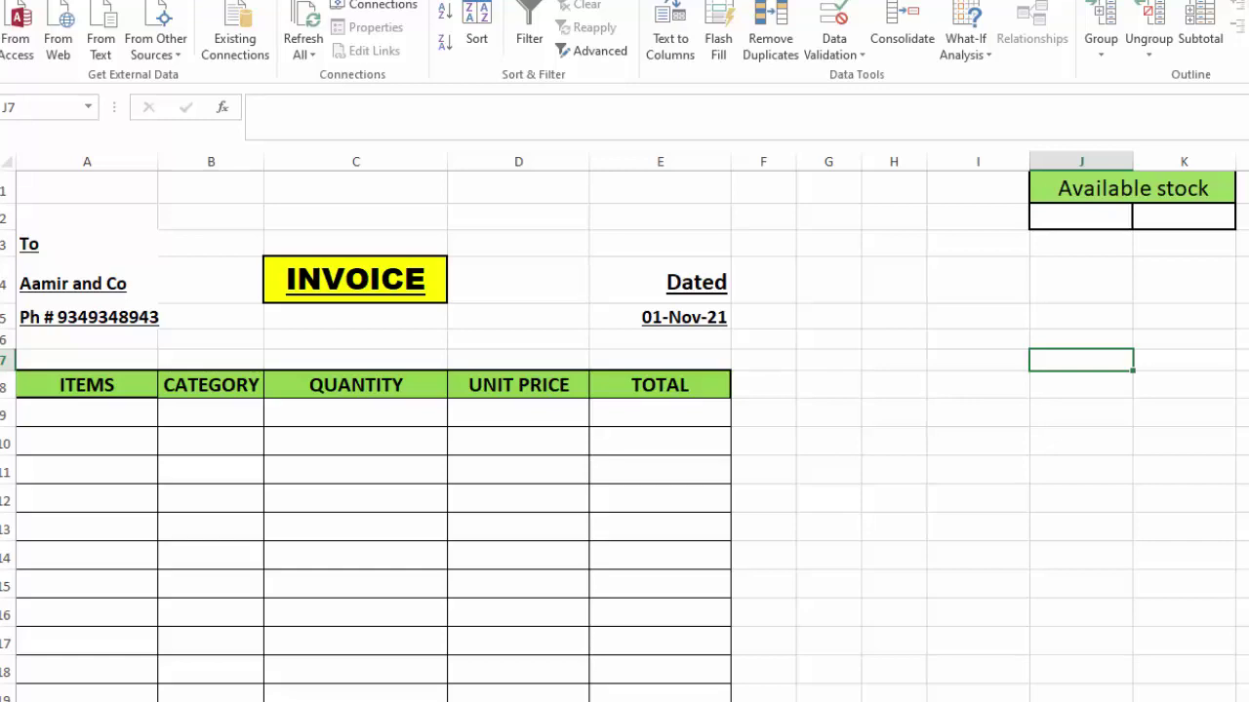
Start a data validation rule of type List for the invoice's ITEMS cells from A9 downward
click(209, 701)
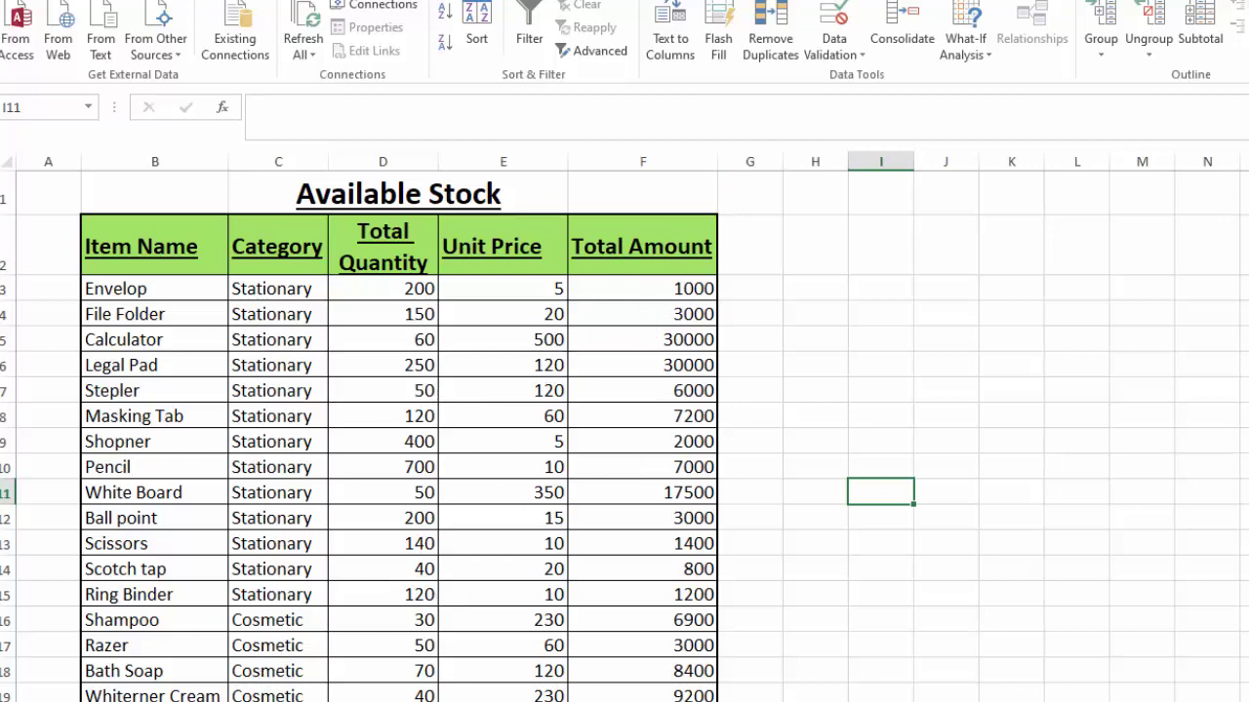
key(ctrl+Page_Up)
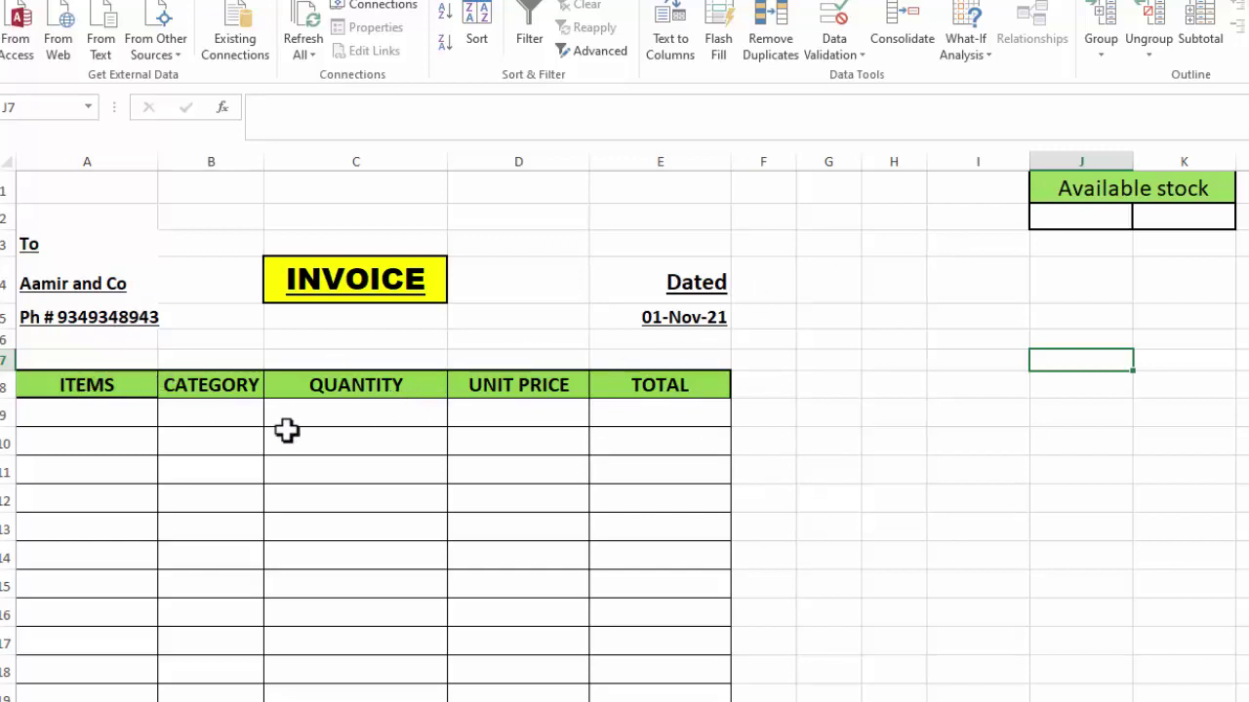
click(128, 414)
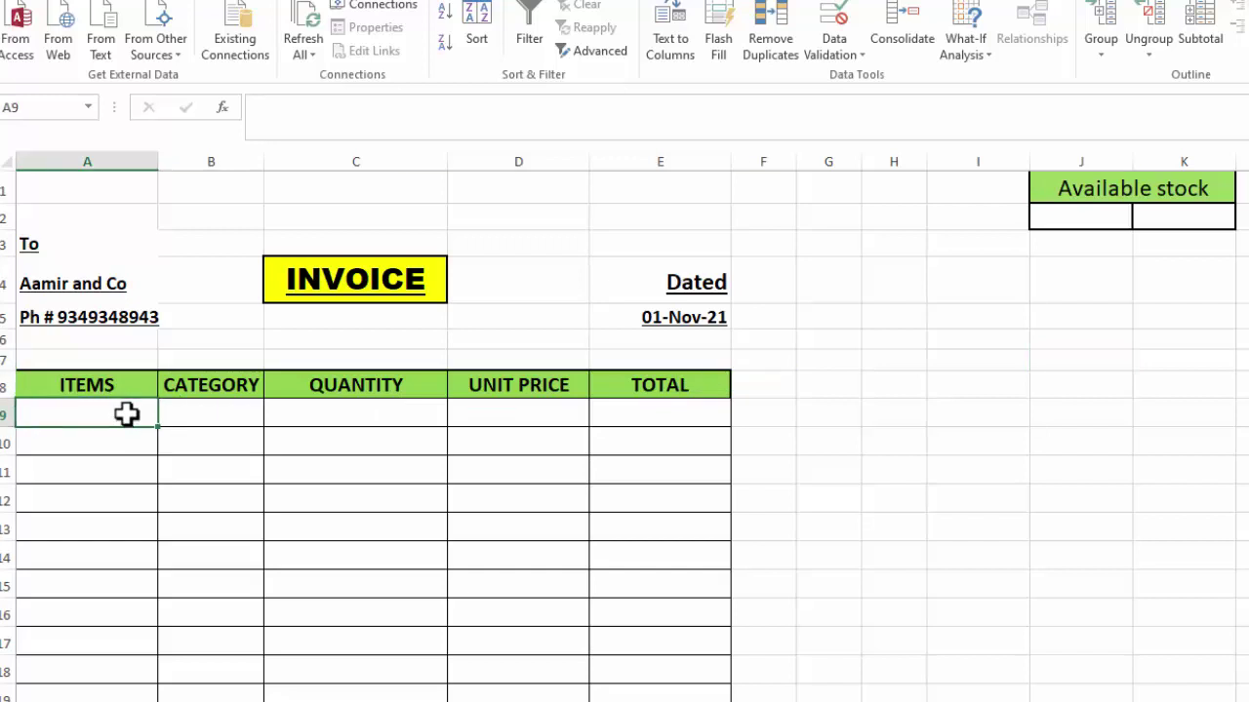
drag(127, 413, 139, 699)
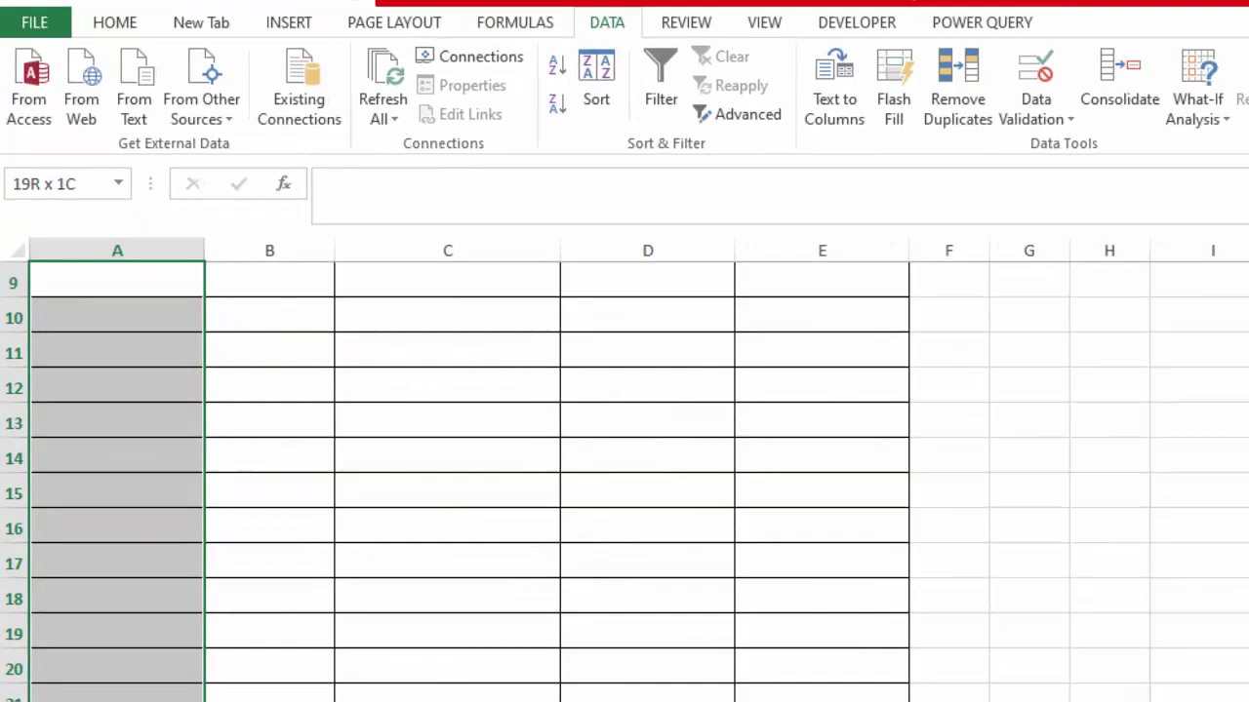
scroll(140, 683, up, 3)
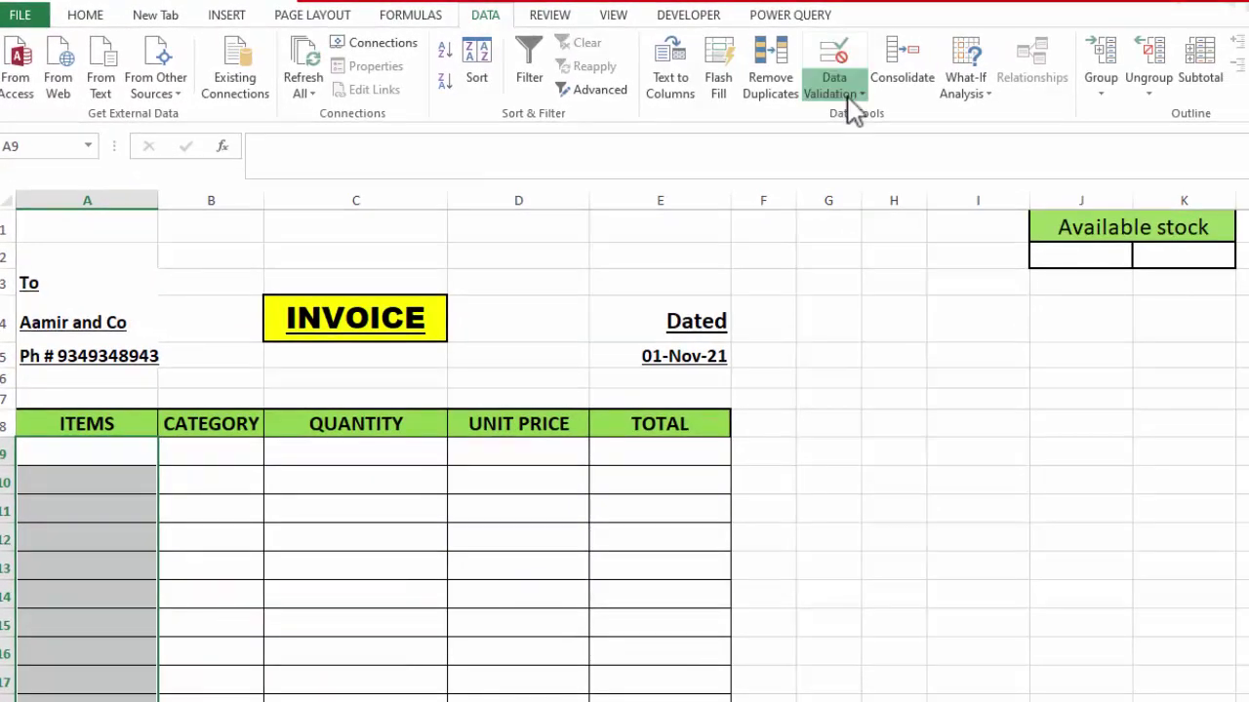
click(837, 93)
click(863, 115)
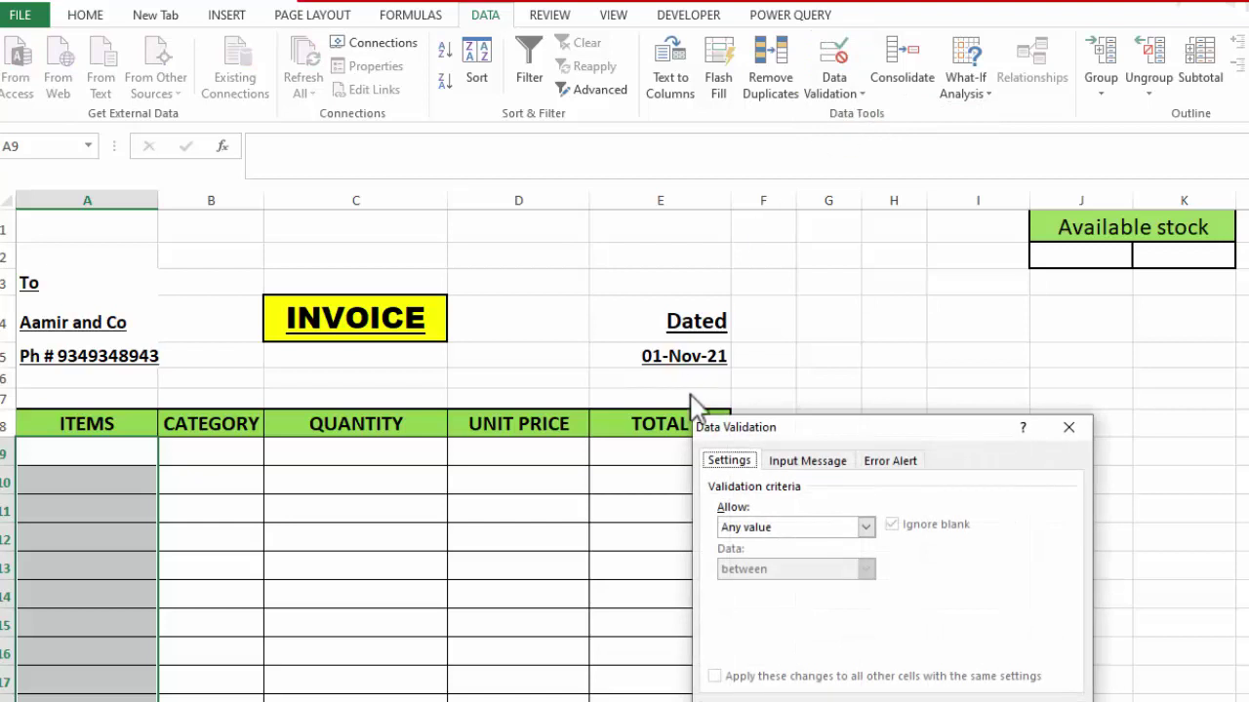
click(865, 530)
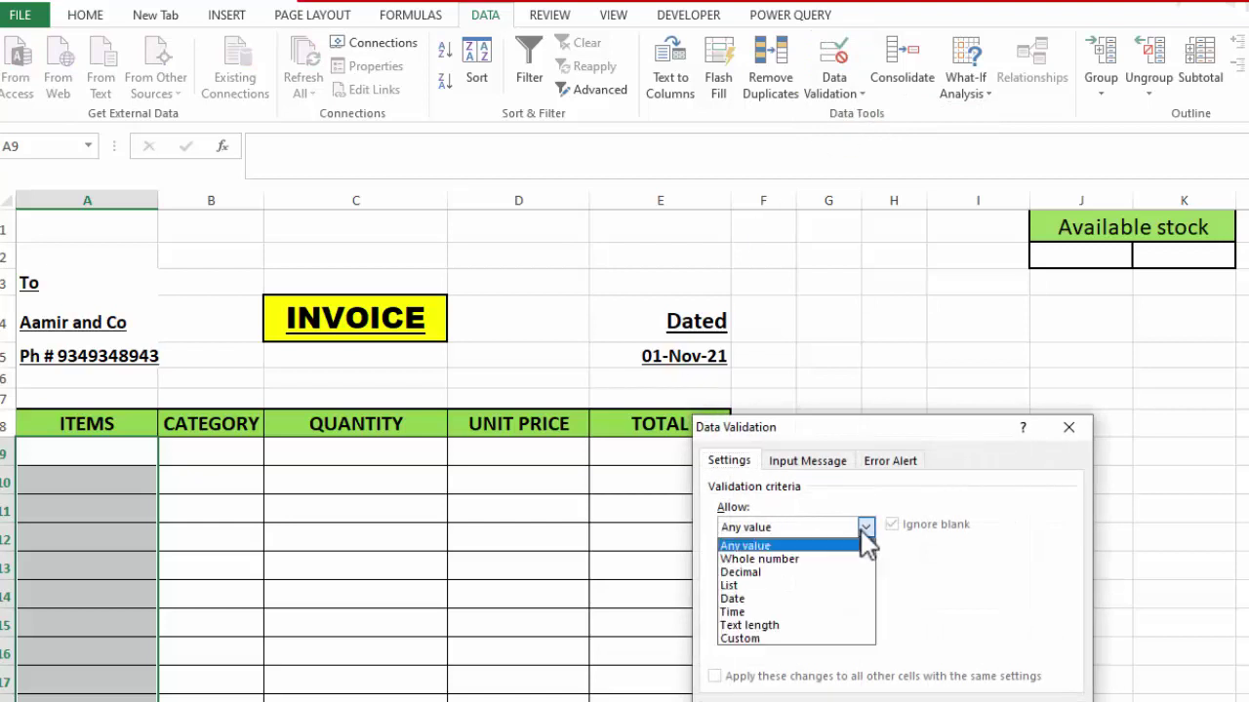
click(769, 584)
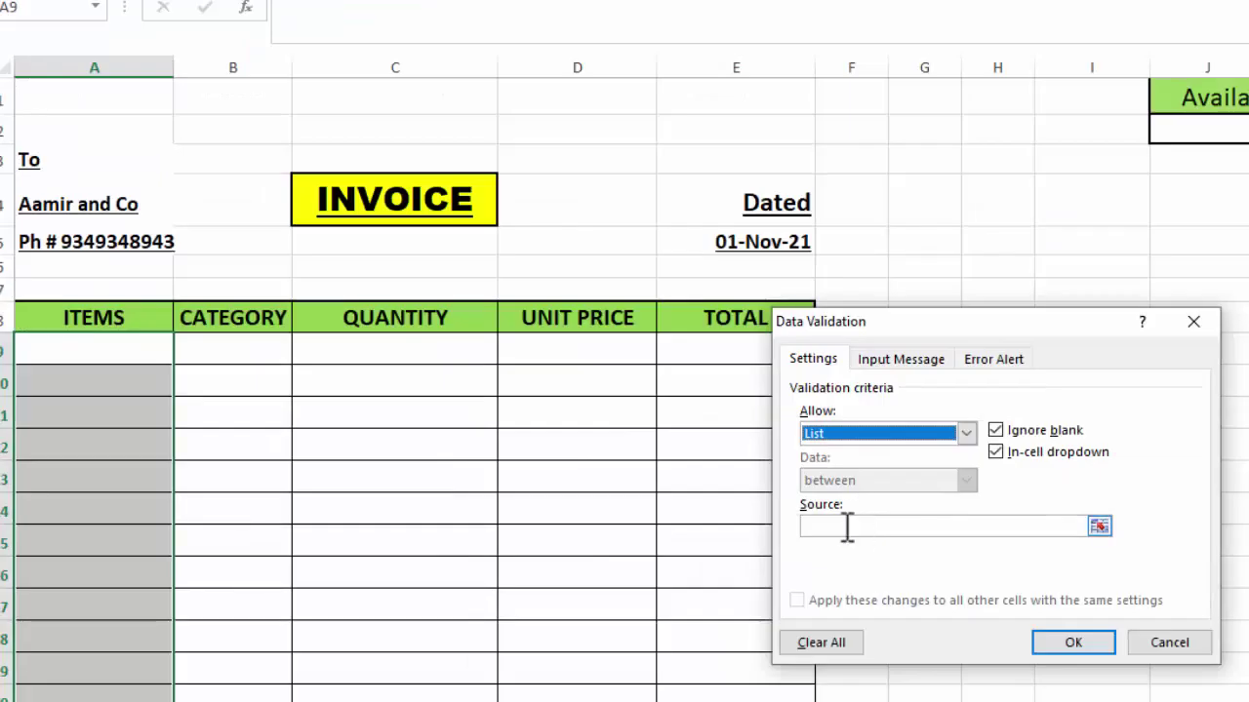
Set the validation list's source to ='Available Stock'!$B$3:$B$24 and apply the rule
click(847, 528)
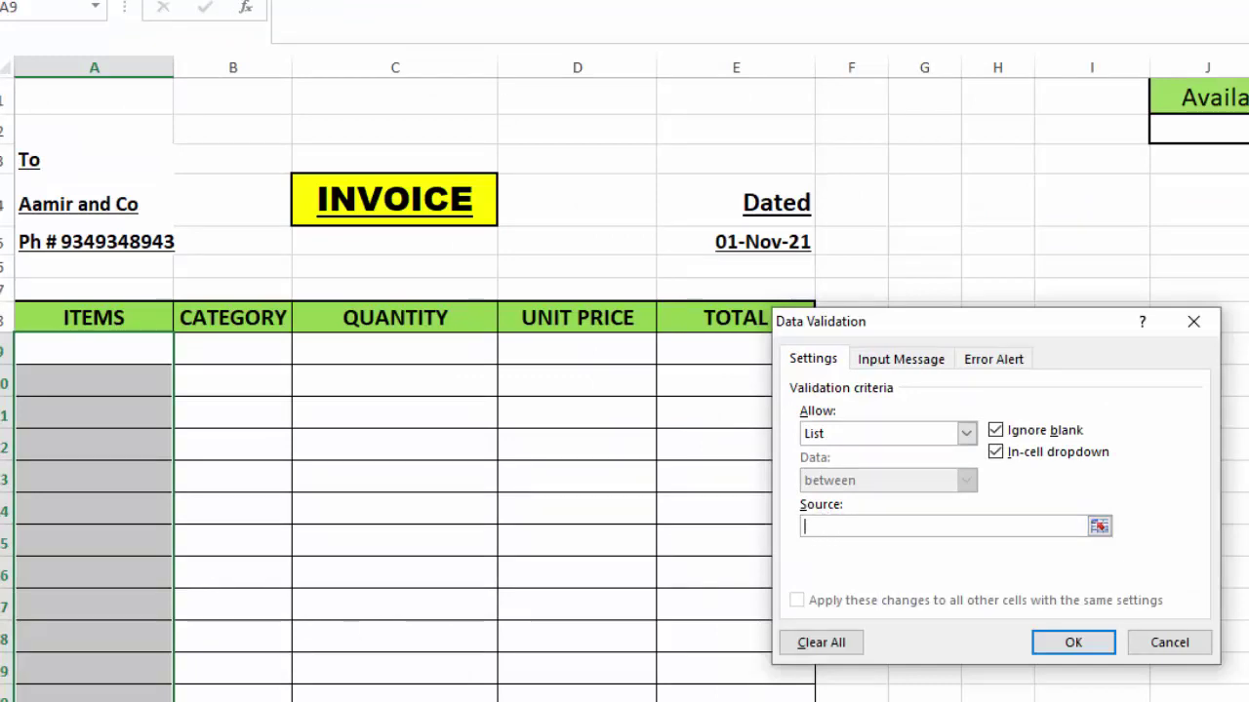
click(185, 700)
click(194, 214)
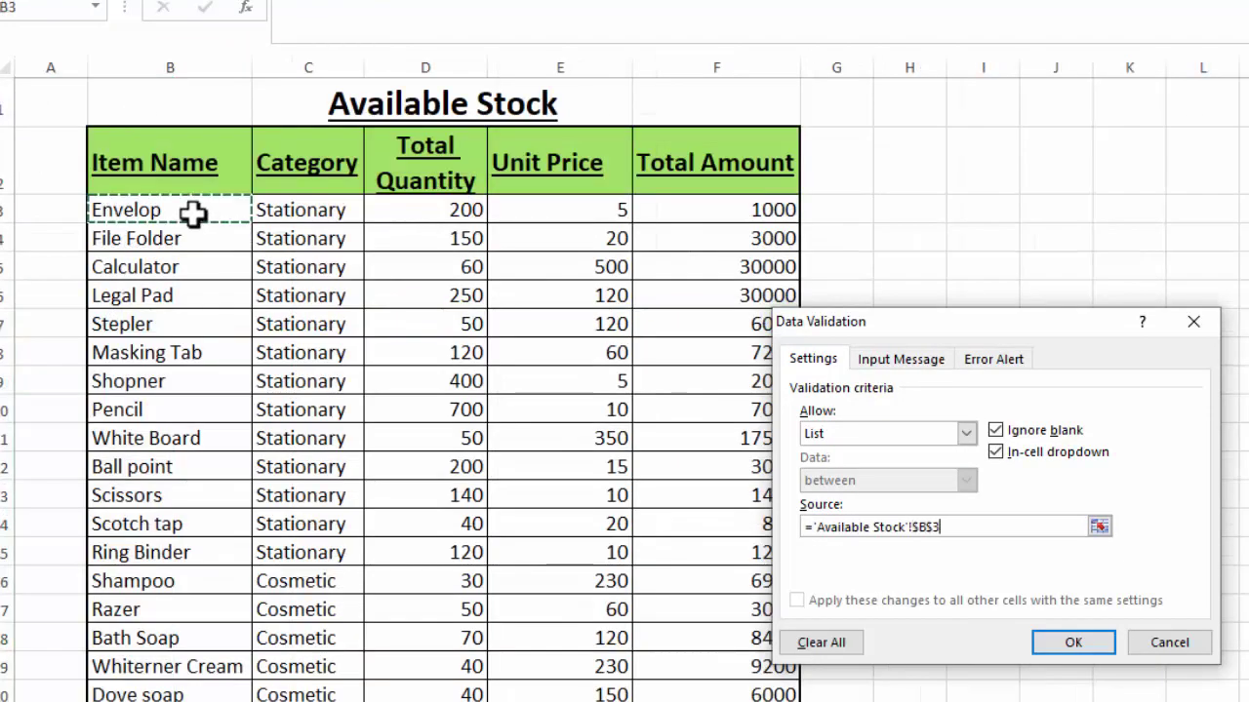
drag(193, 213, 182, 691)
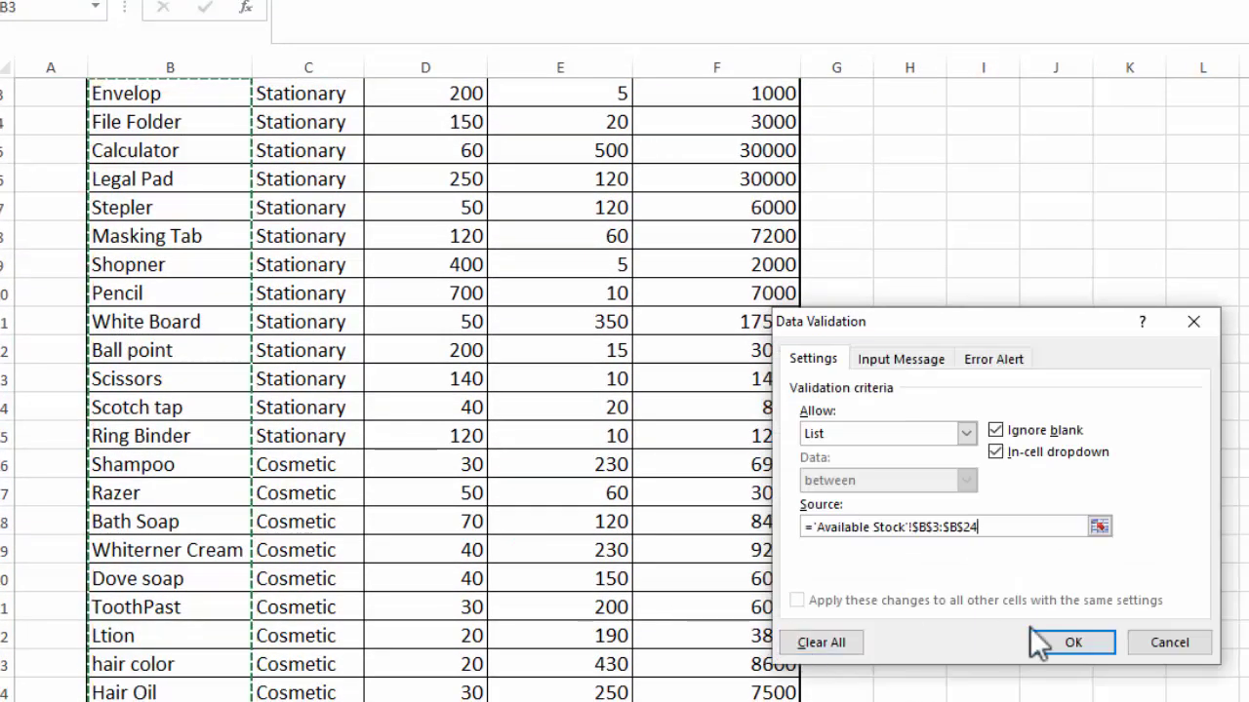
click(1062, 647)
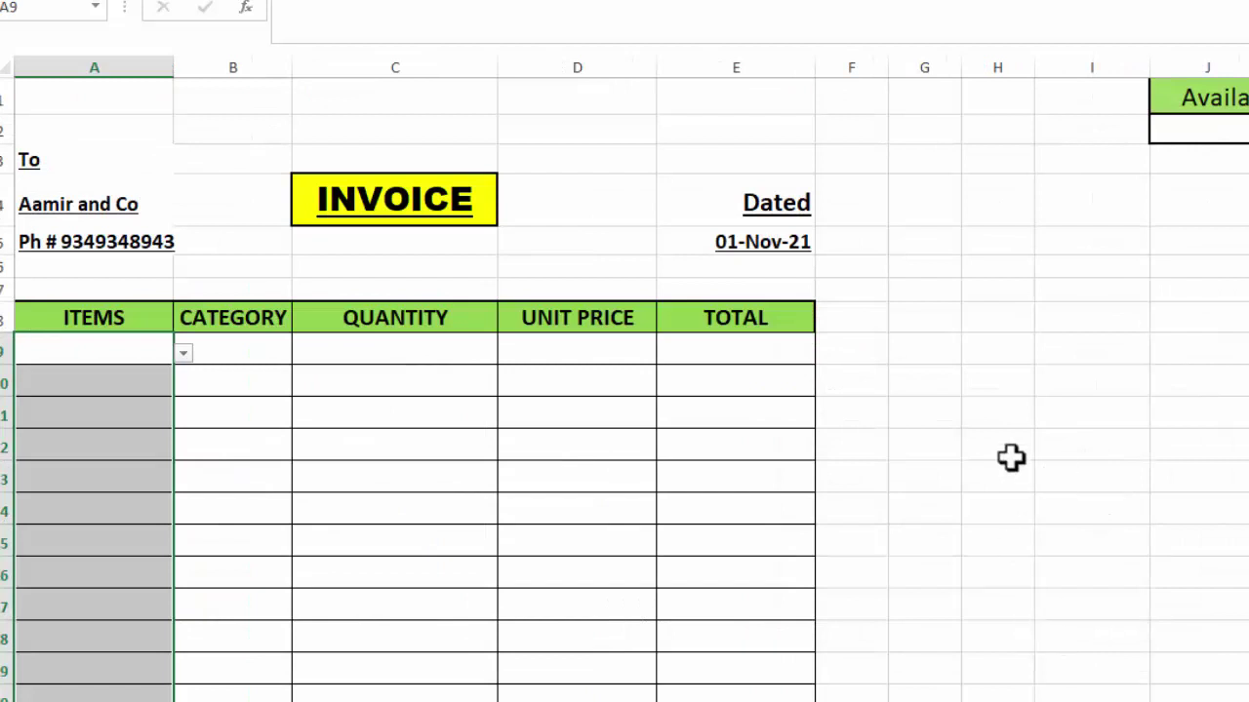
Choose Envelop as the first invoice item in A9 from its validation list
click(184, 352)
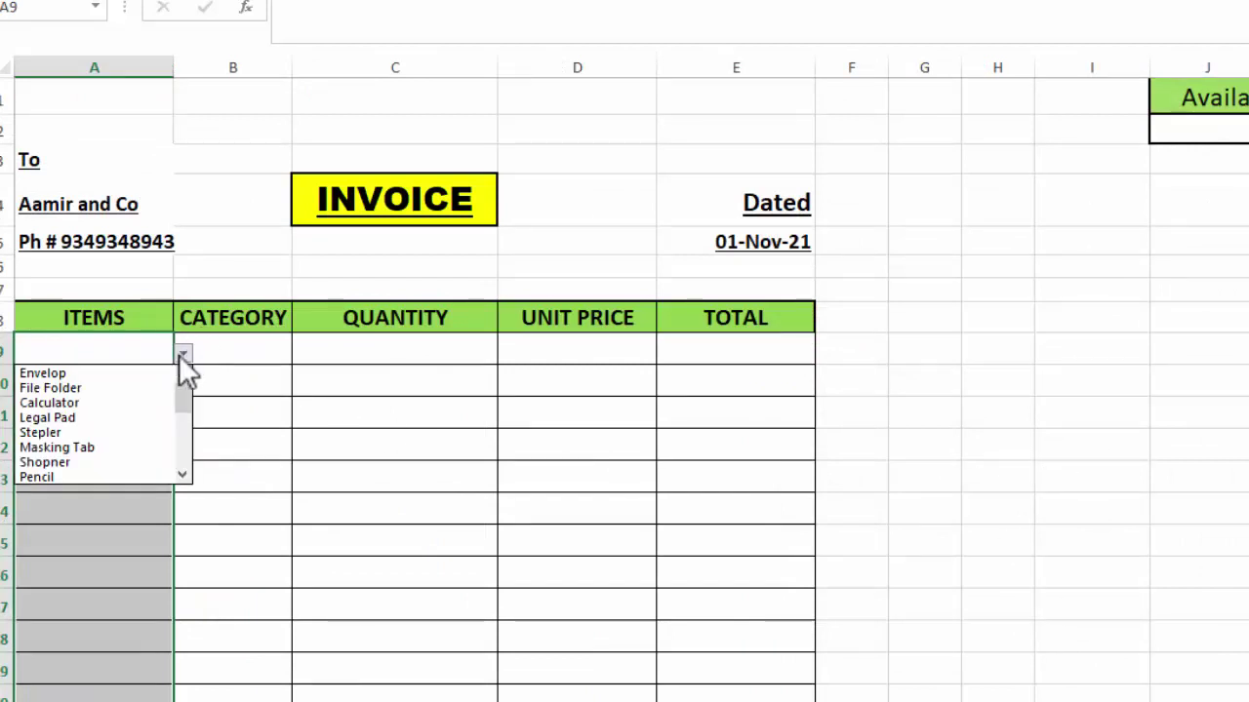
click(131, 371)
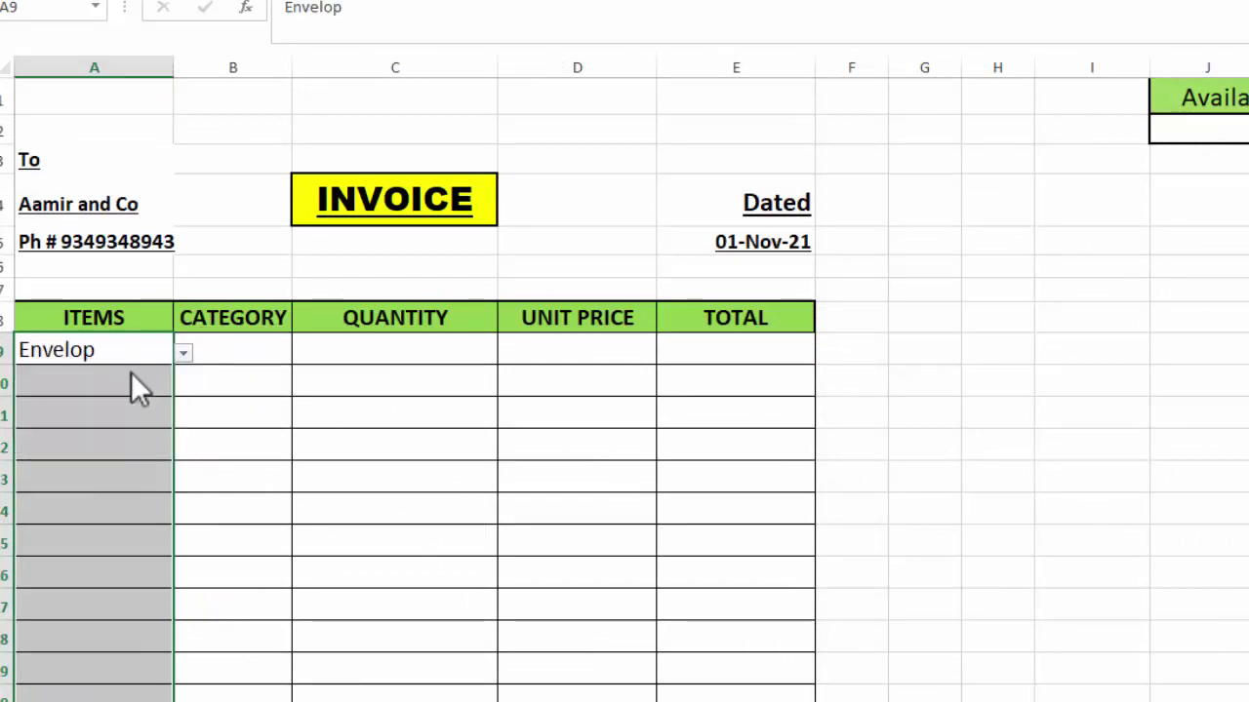
click(183, 352)
click(183, 352)
Begin the CATEGORY formula in B9 with =IF(ISTEXT(A9), as its logical test
click(227, 355)
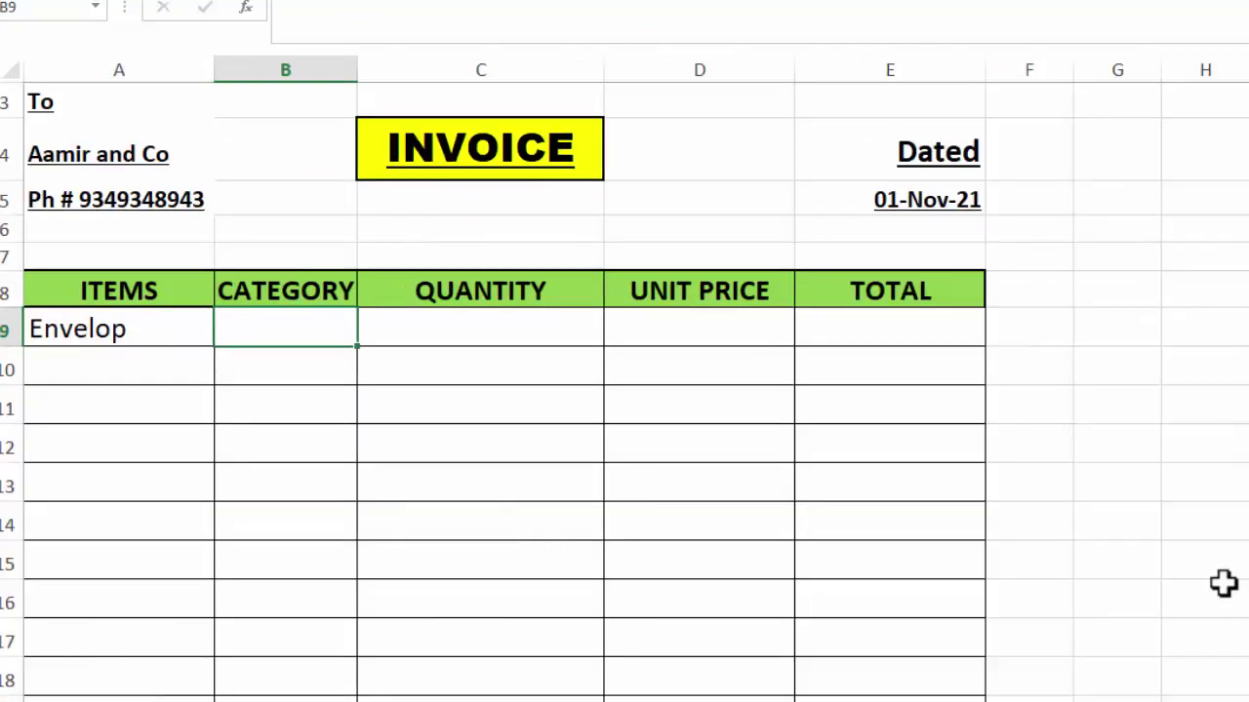
text(=IF))
key(BackSpace)
text(()
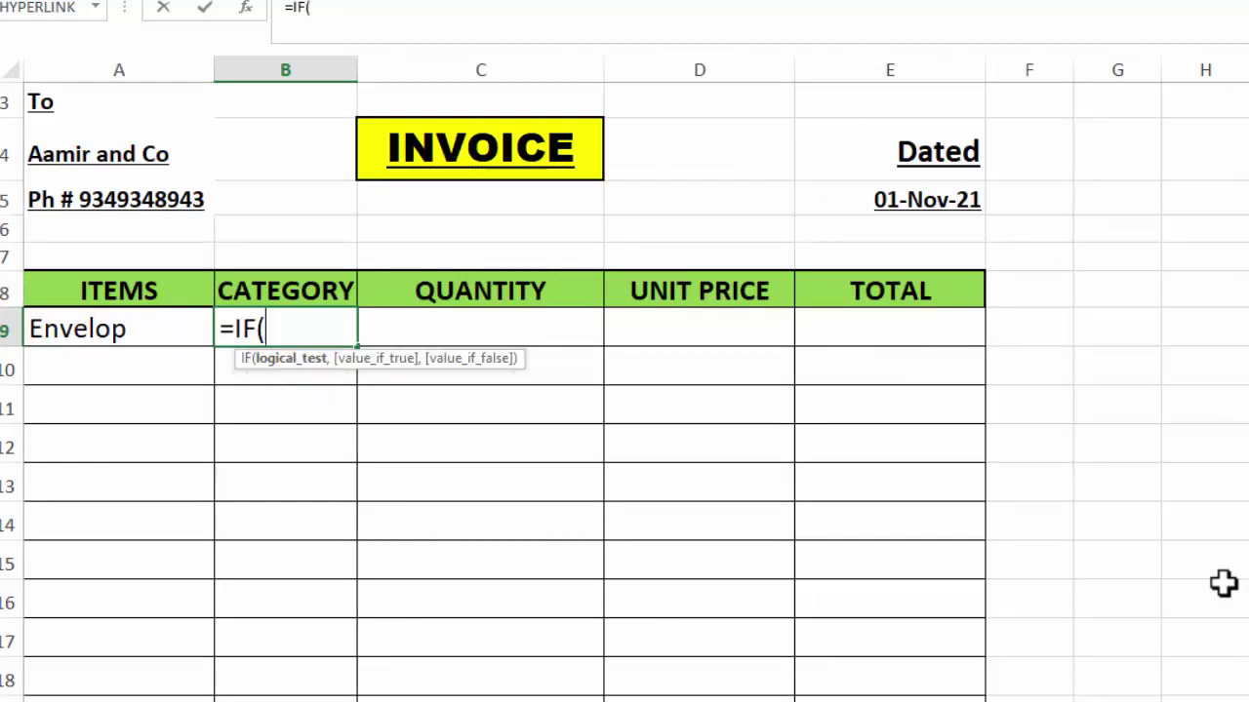
text(ISTEXT)
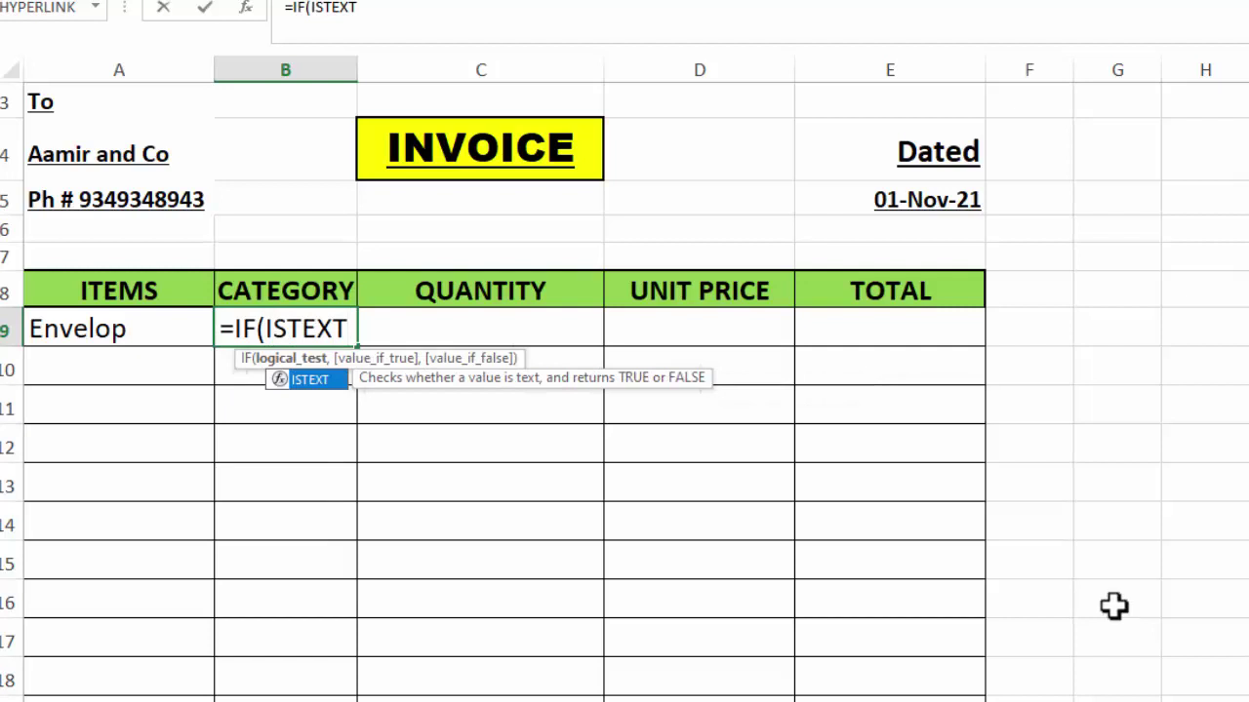
double_click(310, 380)
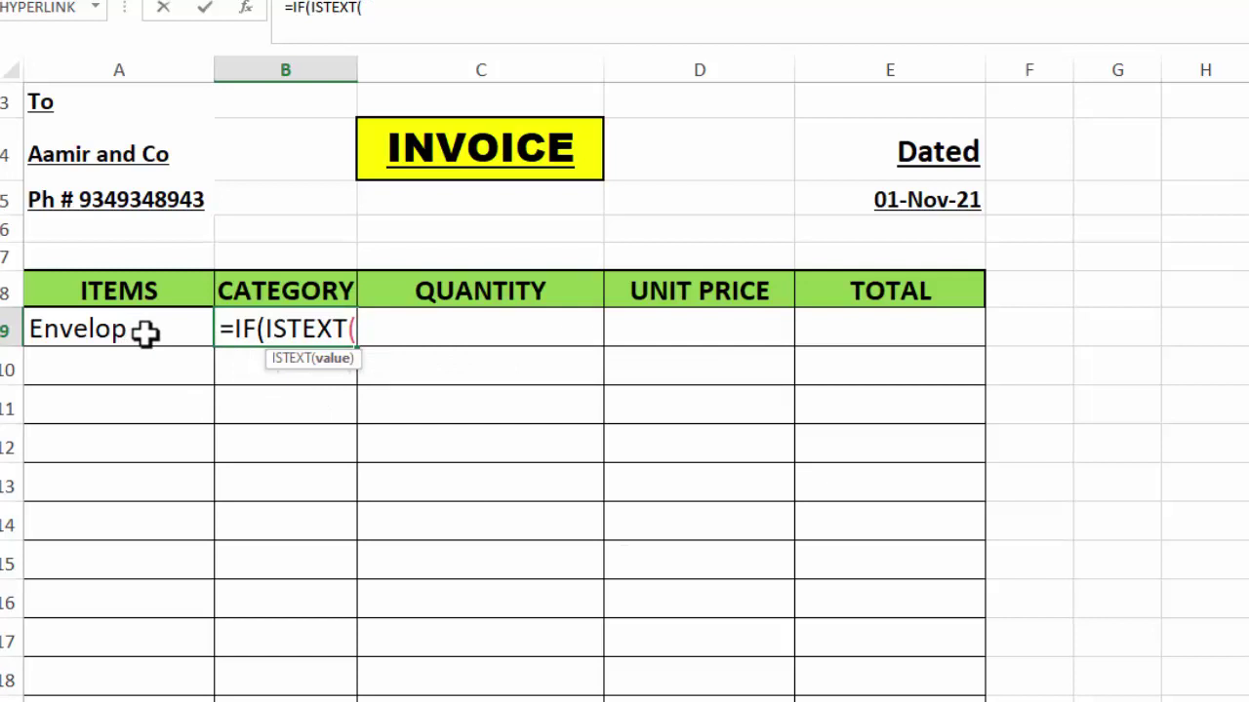
click(144, 332)
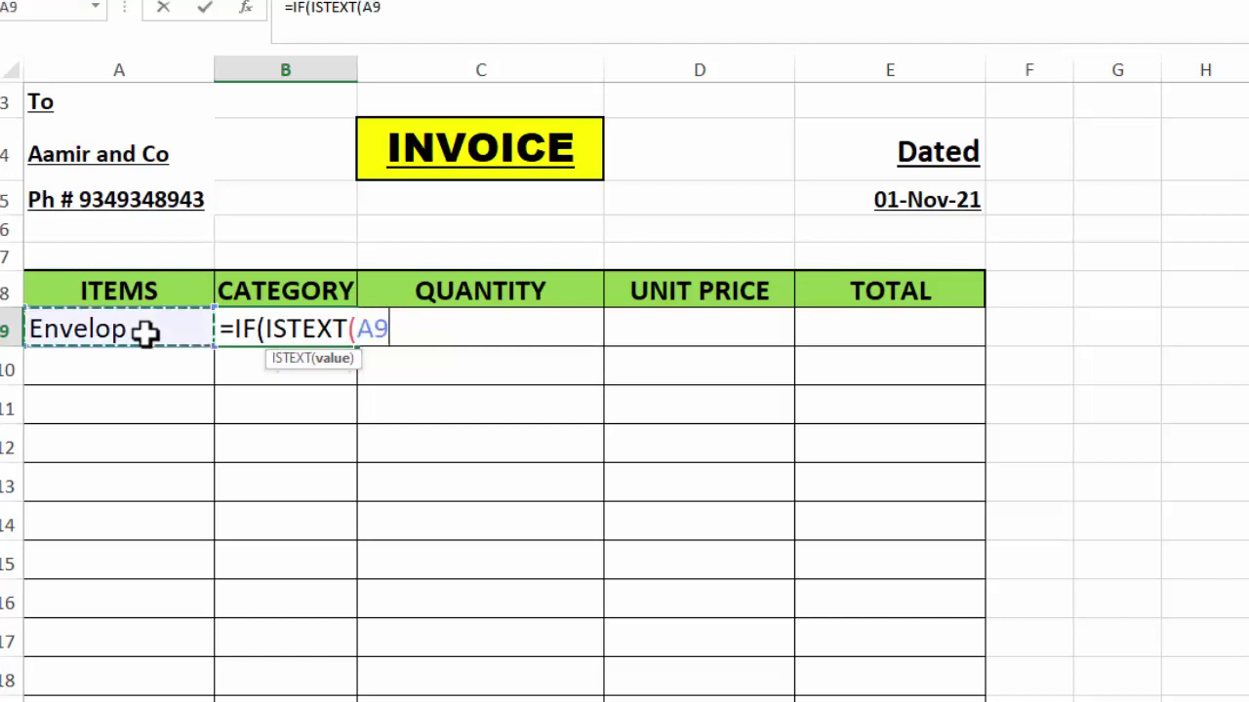
text(),)
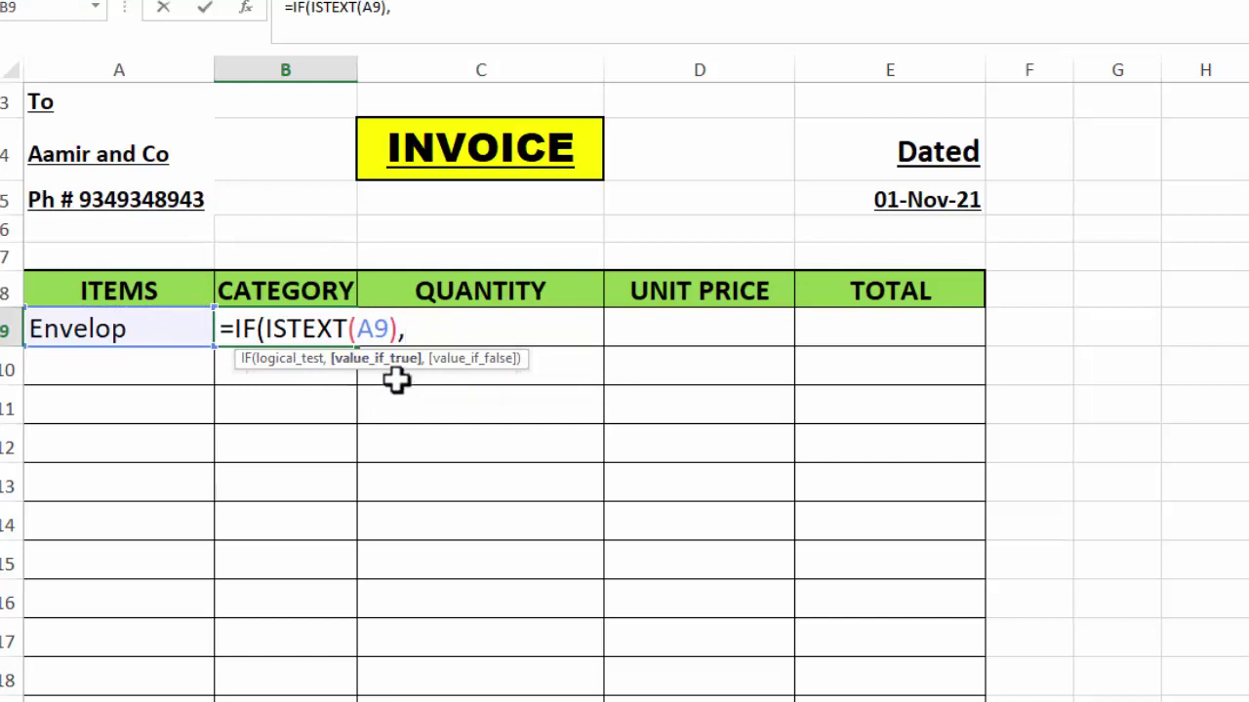
Add a VLOOKUP with lookup value A9 as the value-if-true part of the CATEGORY formula in B9
click(320, 425)
text(VL)
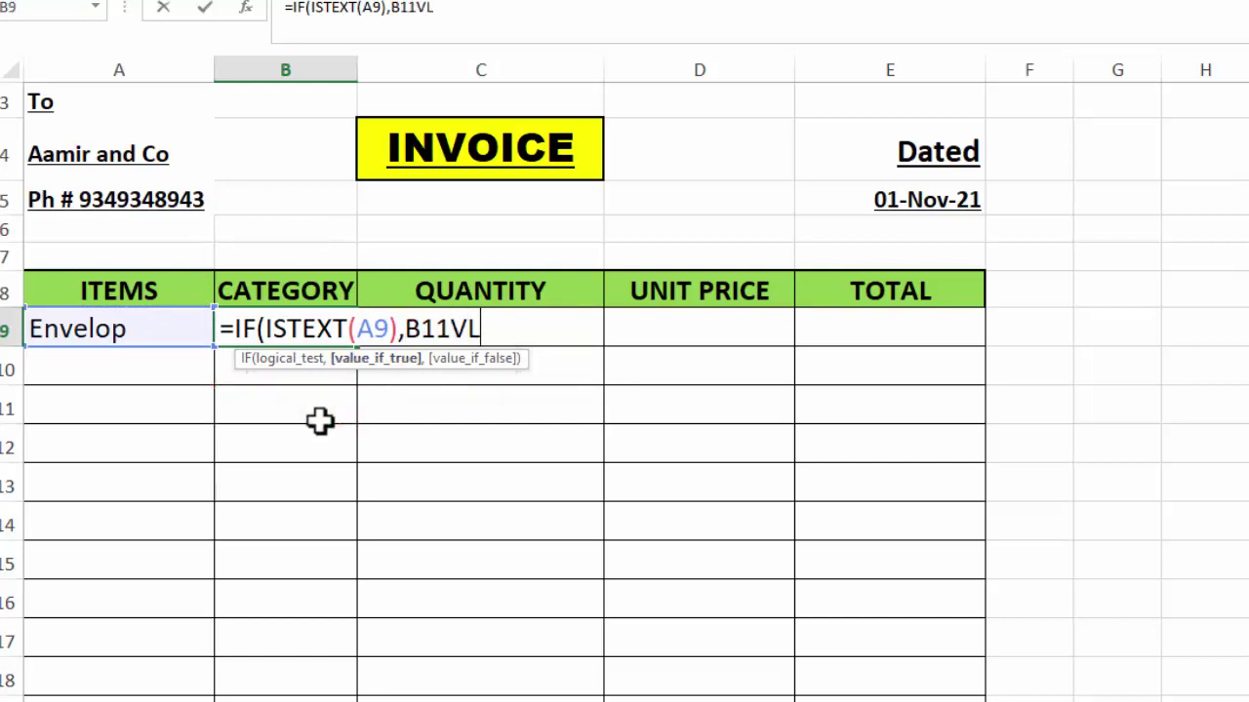
key(BackSpace)
key(BackSpace)
key(BackSpace)
key(BackSpace)
key(BackSpace)
text(VLOOKUP()
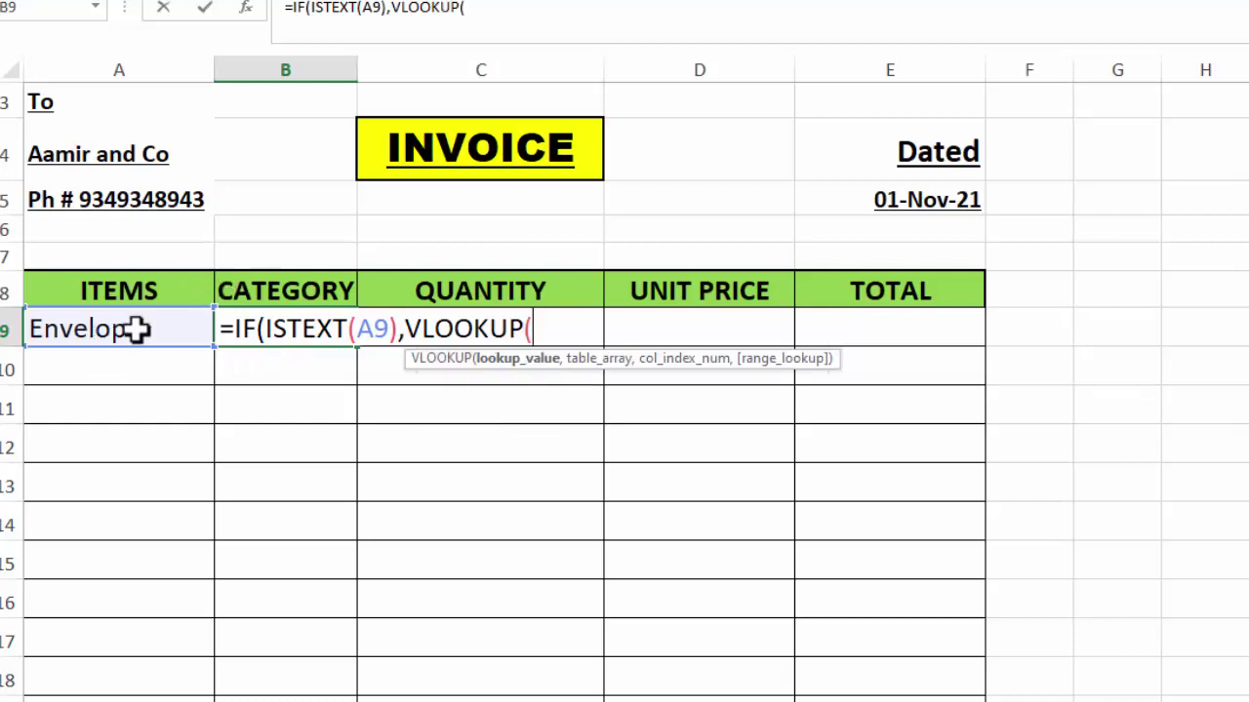
click(137, 330)
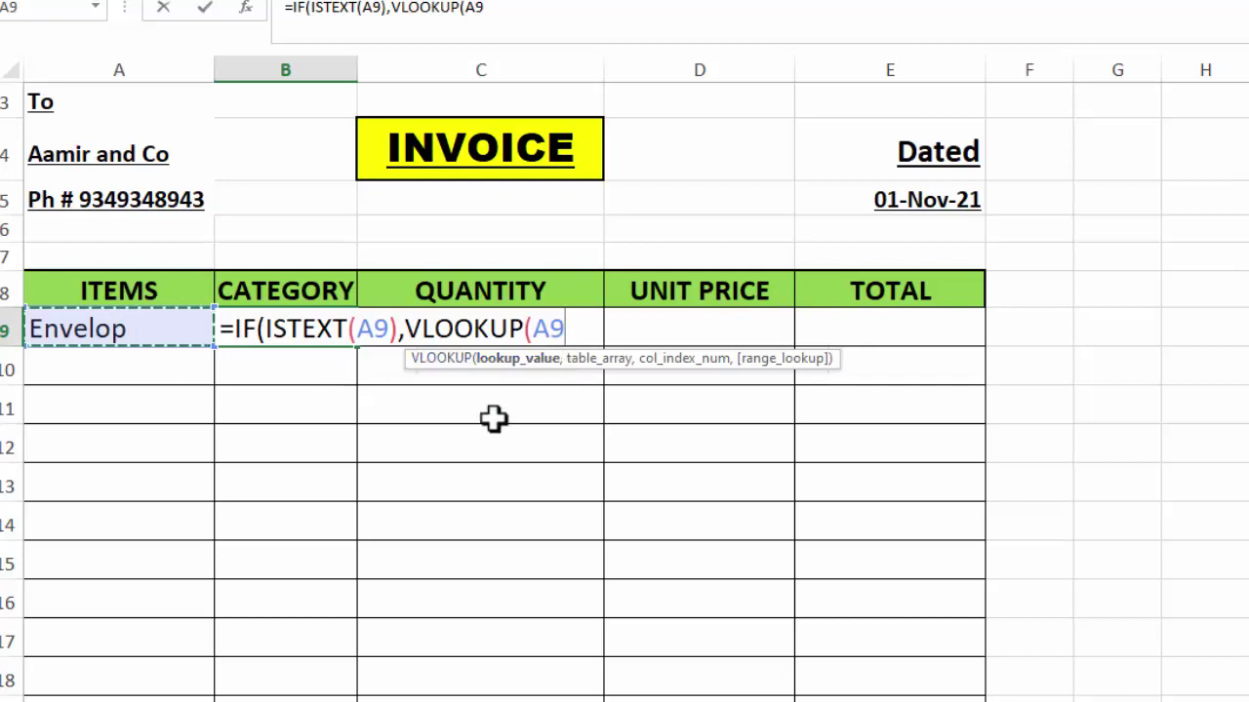
text(,)
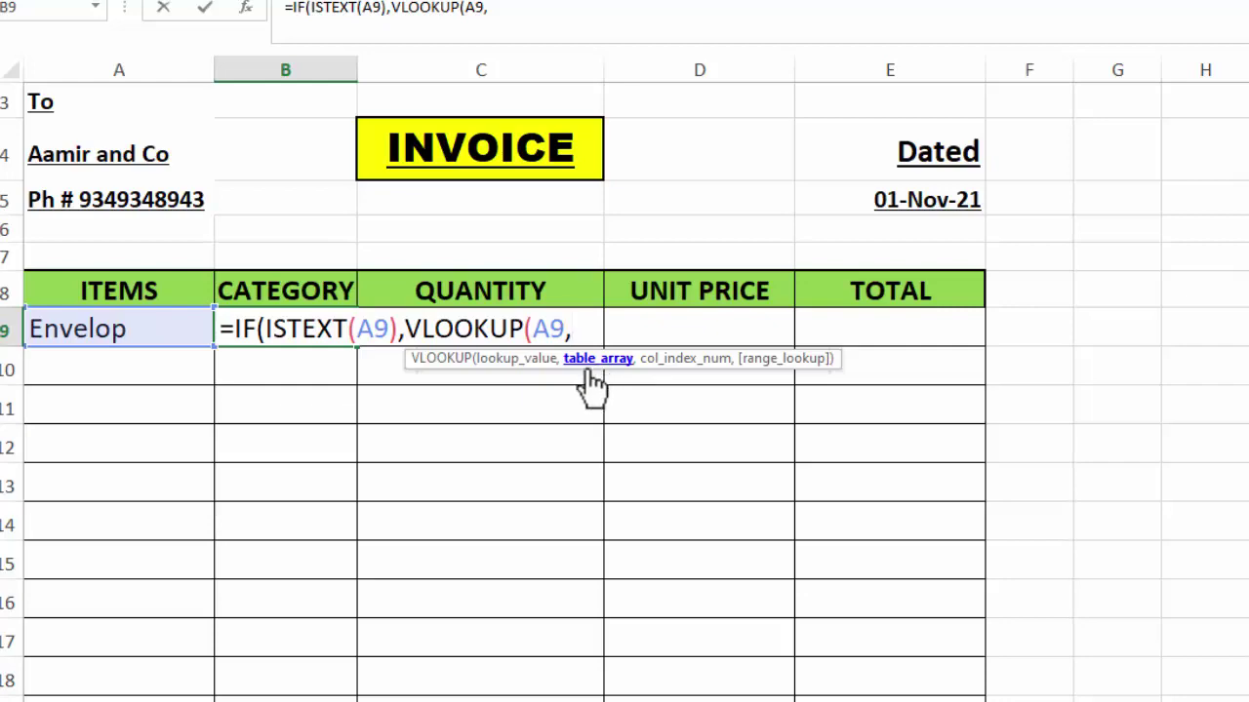
Set the VLOOKUP's table array to the stock table on the Available Stock sheet, as the absolute range $B$2:$F$24
key(ctrl+Page_Down)
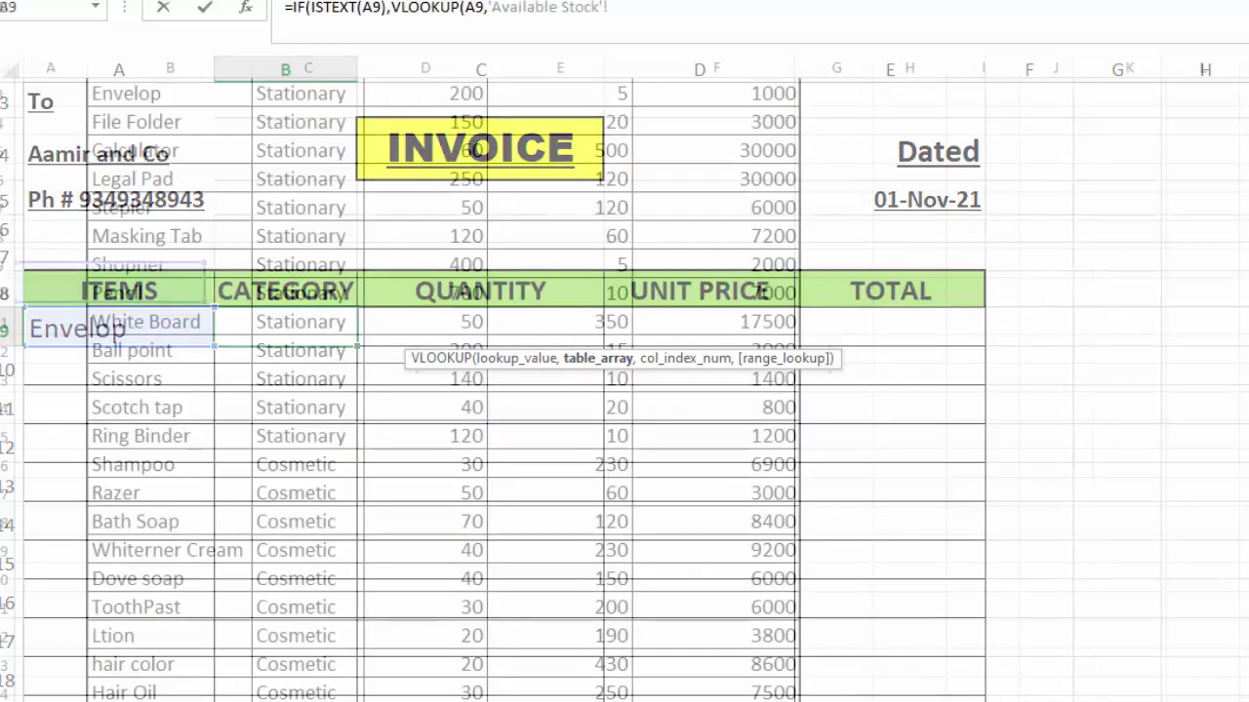
scroll(624, 390, up, 1)
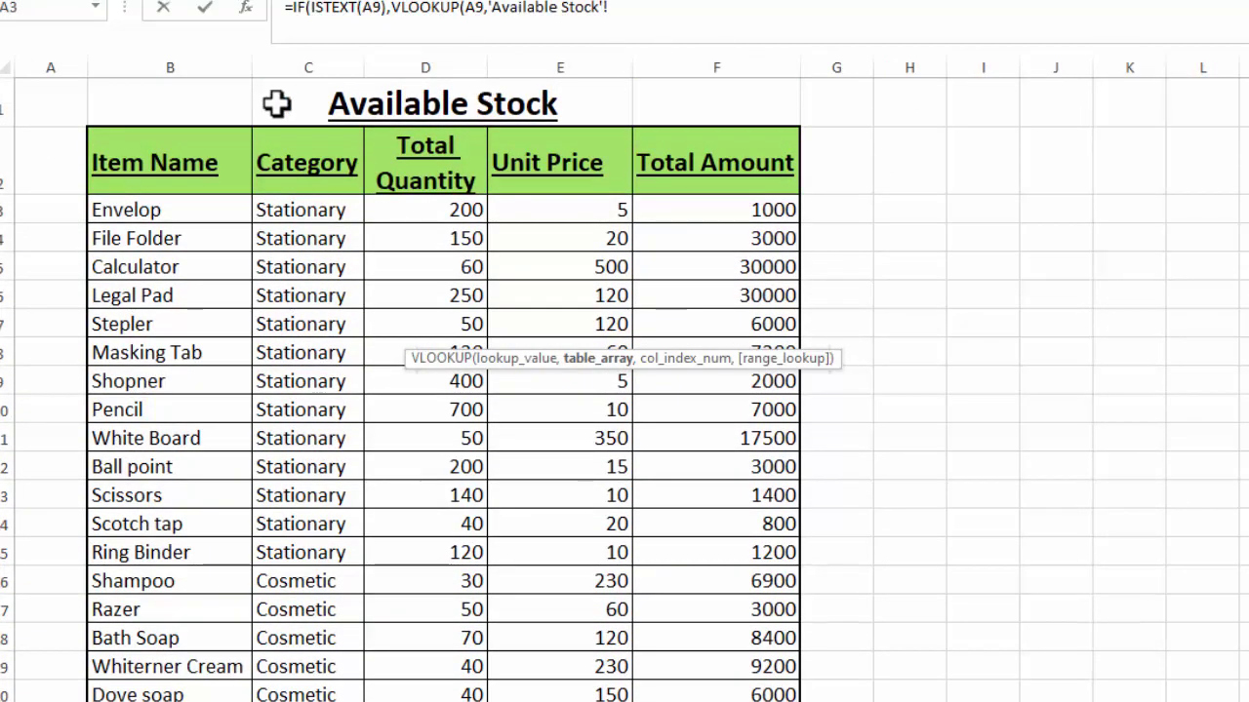
drag(179, 146, 302, 162)
drag(539, 229, 730, 690)
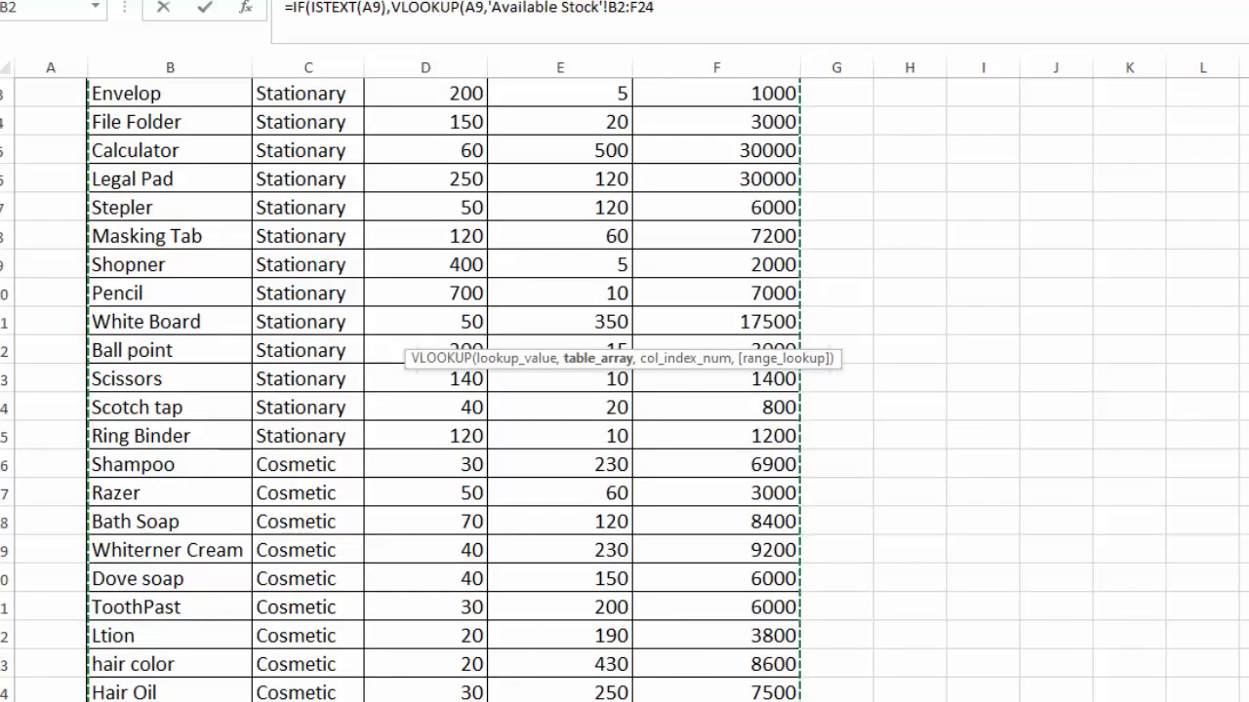
scroll(439, 390, up, 1)
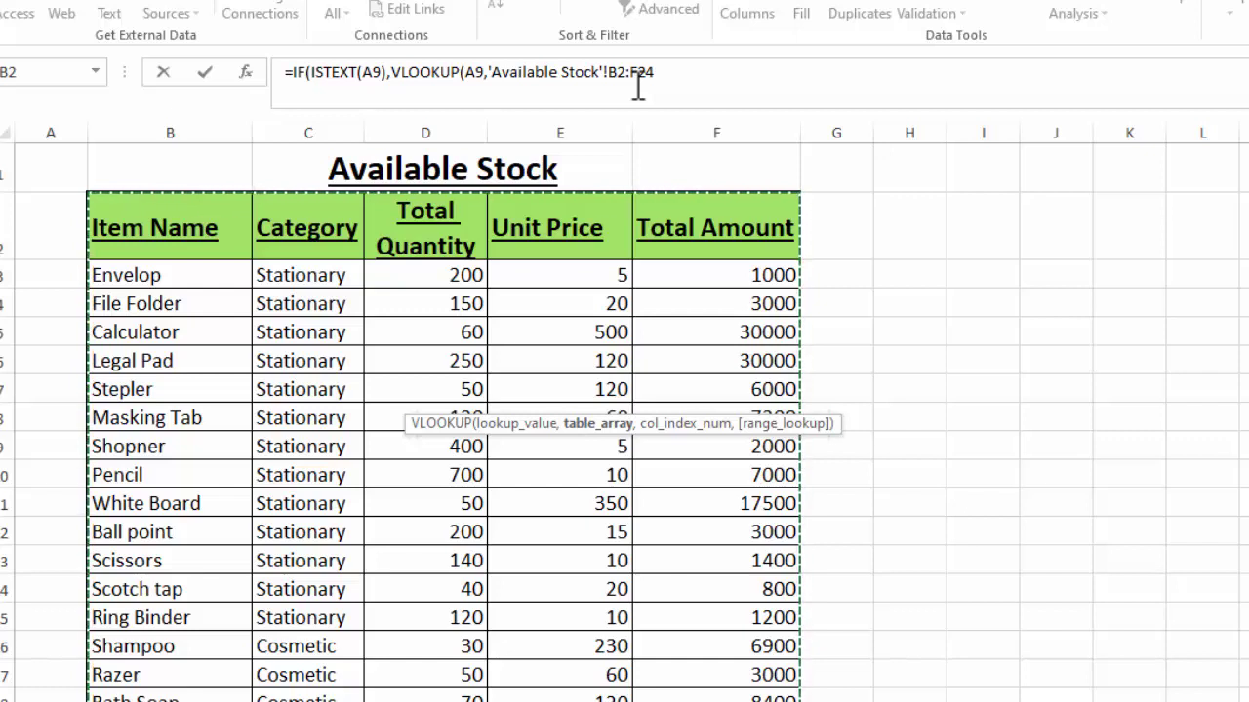
key(F4)
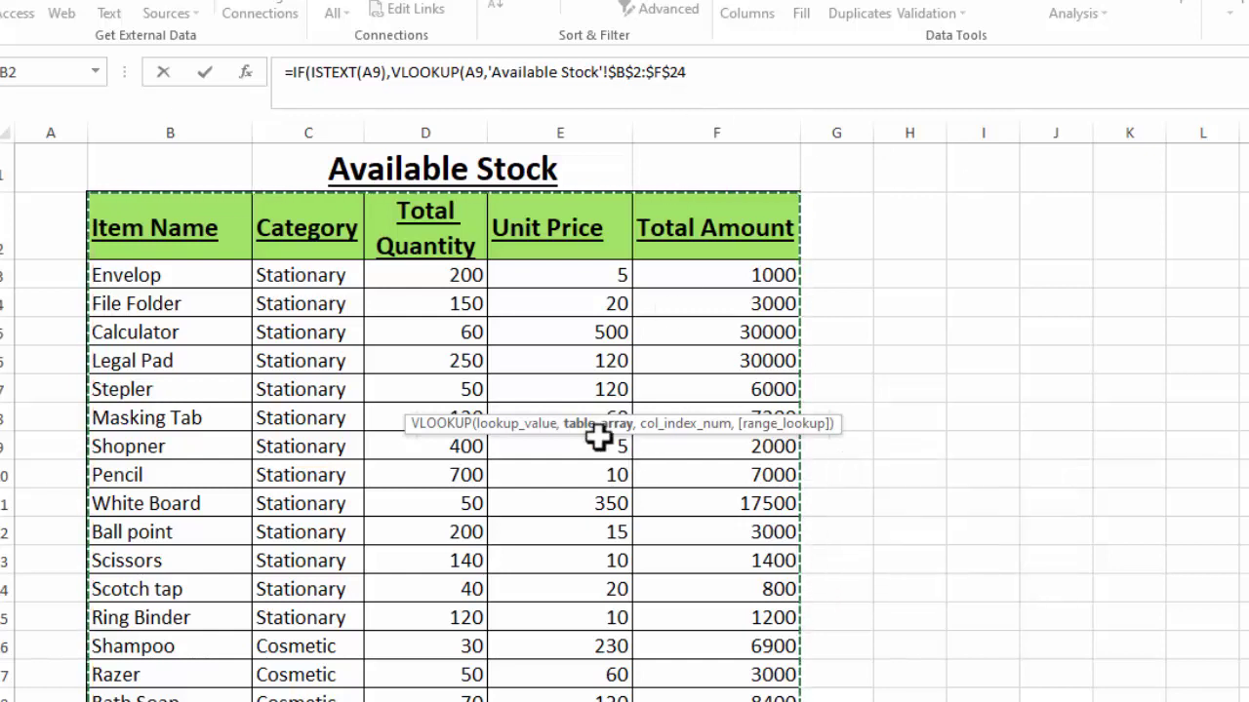
Finish the CATEGORY formula with column index 2, exact match FALSE and an empty string "" as the value if false
click(699, 70)
text(,2)
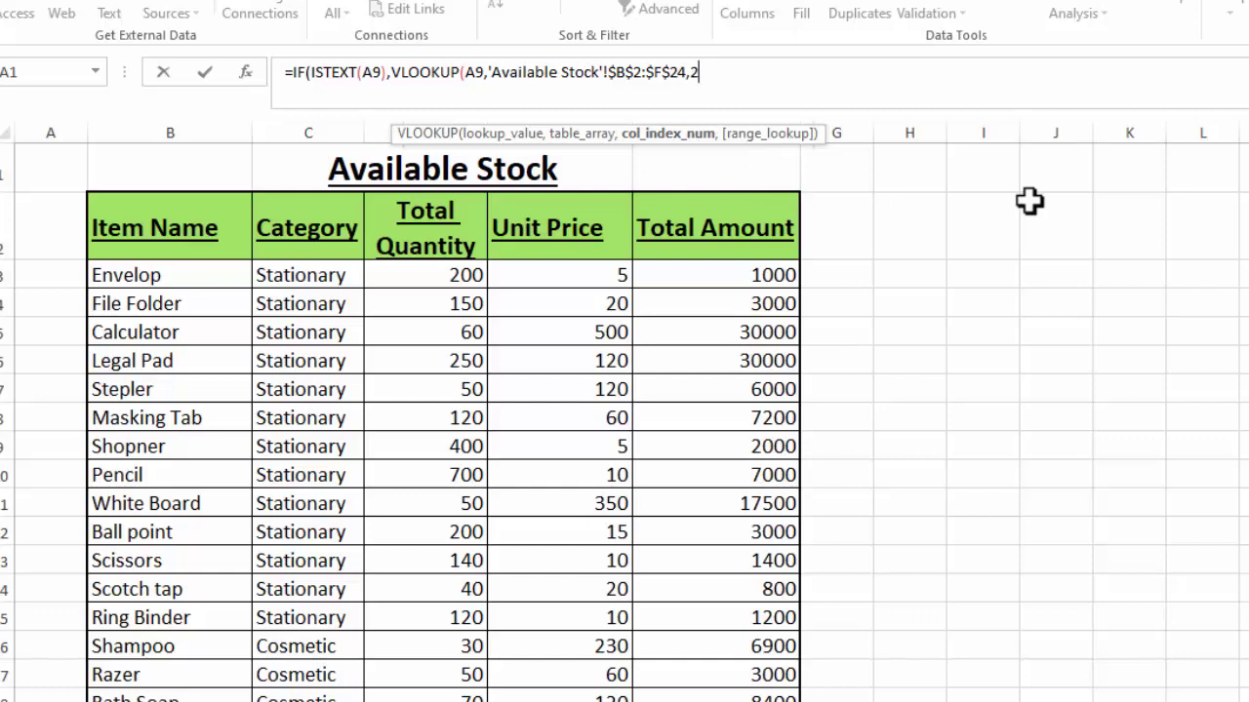
text(,)
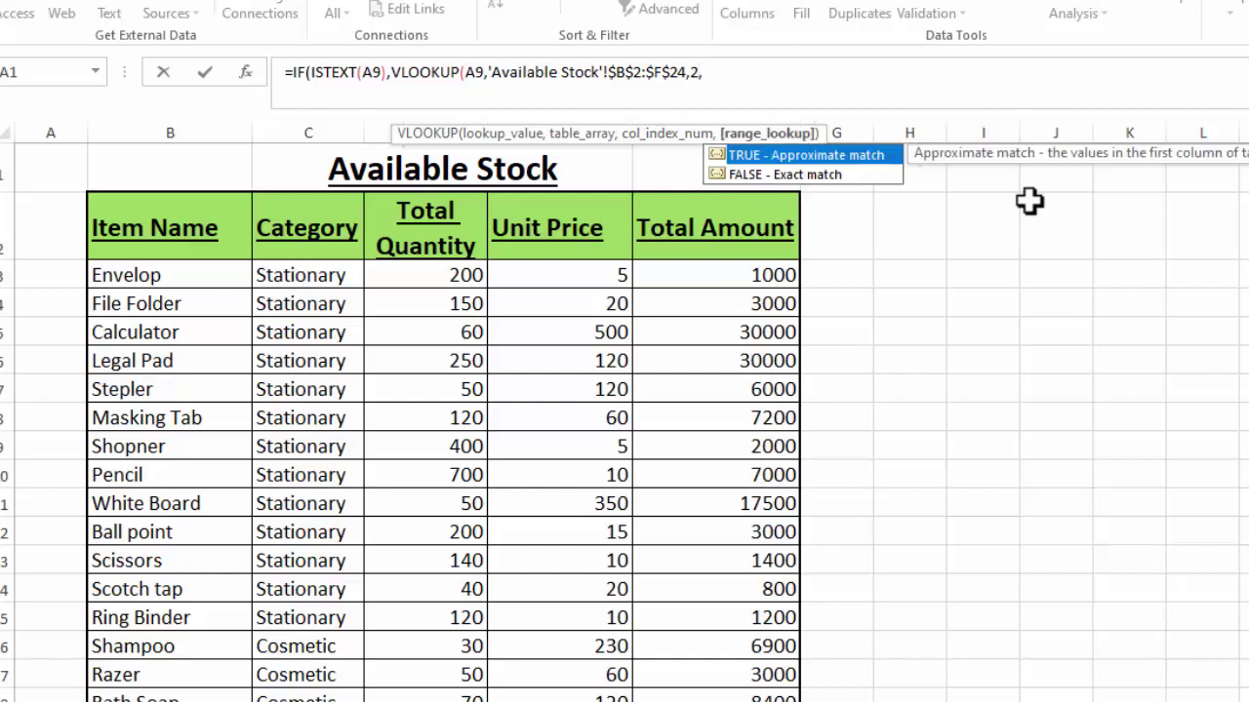
double_click(817, 173)
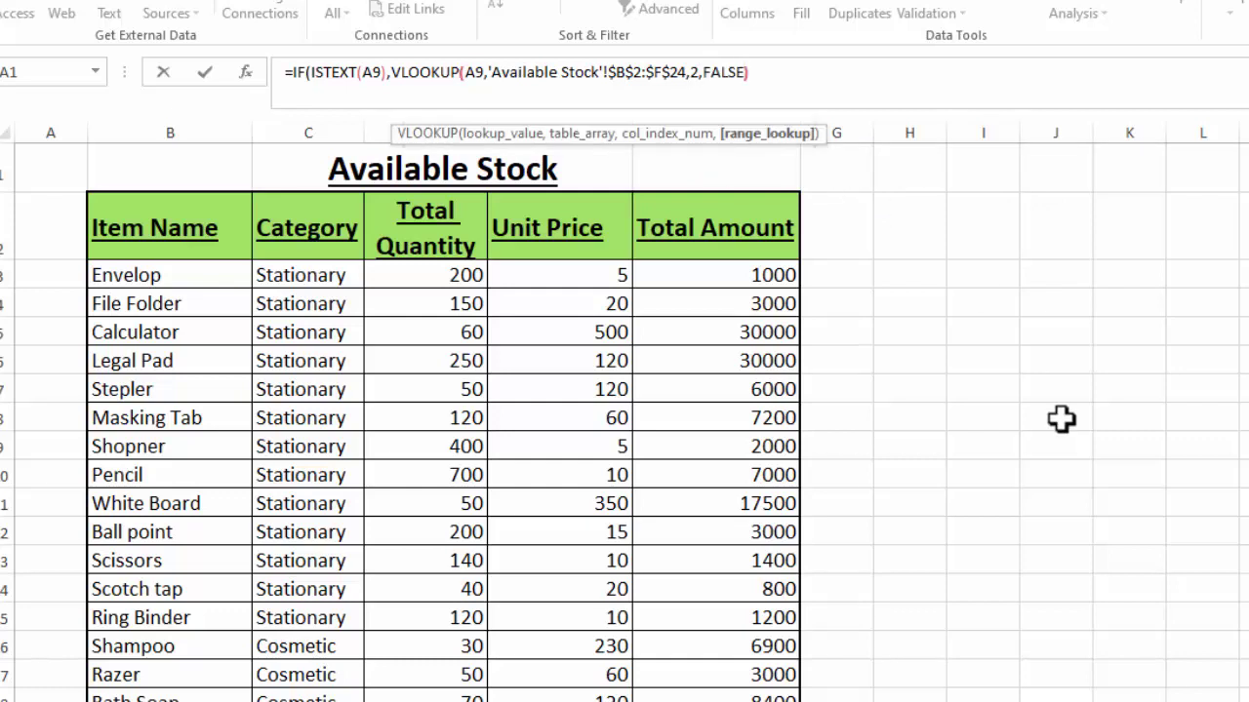
text(,)
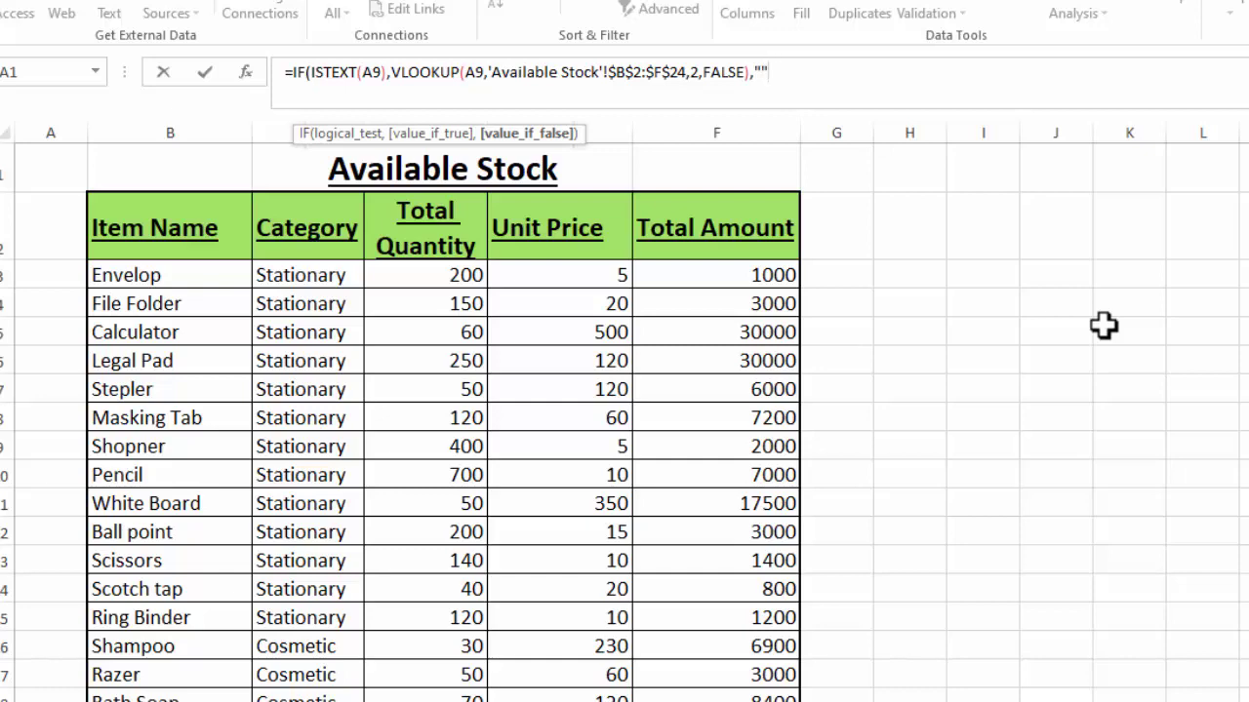
text())
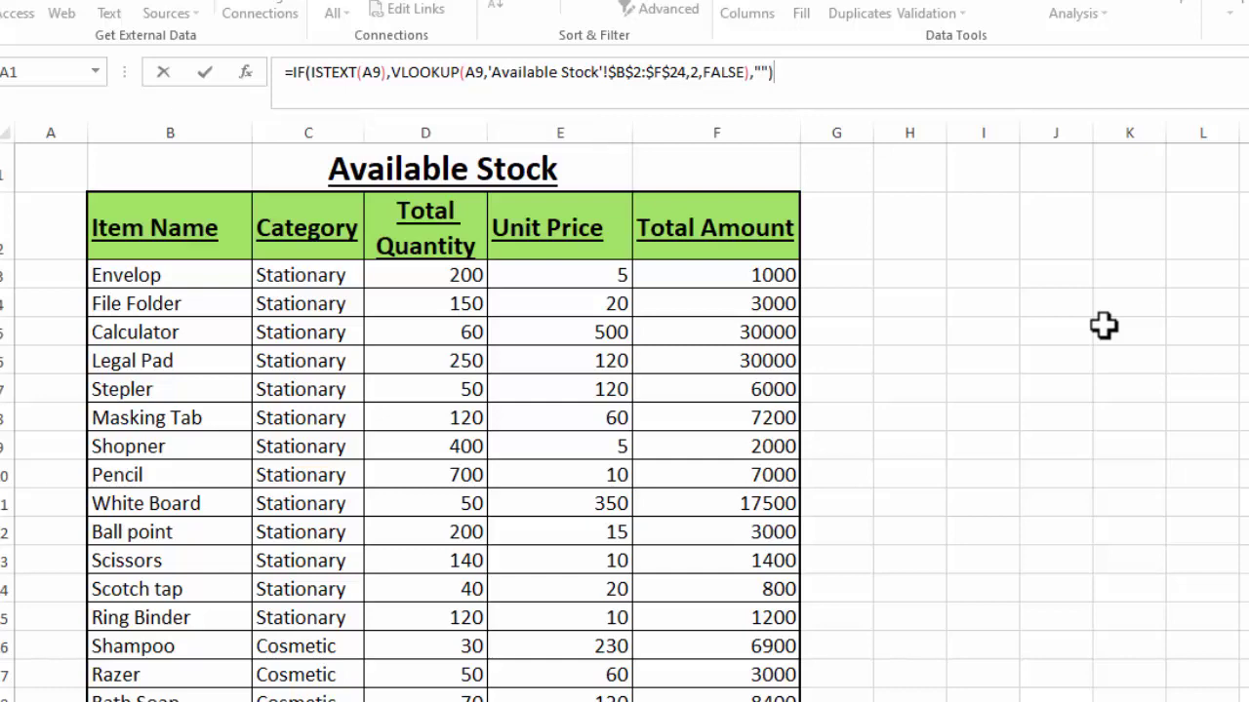
key(Return)
Test the CATEGORY formula by clearing A9, choosing Envelop again and comparing the category with the Available Stock sheet
click(180, 394)
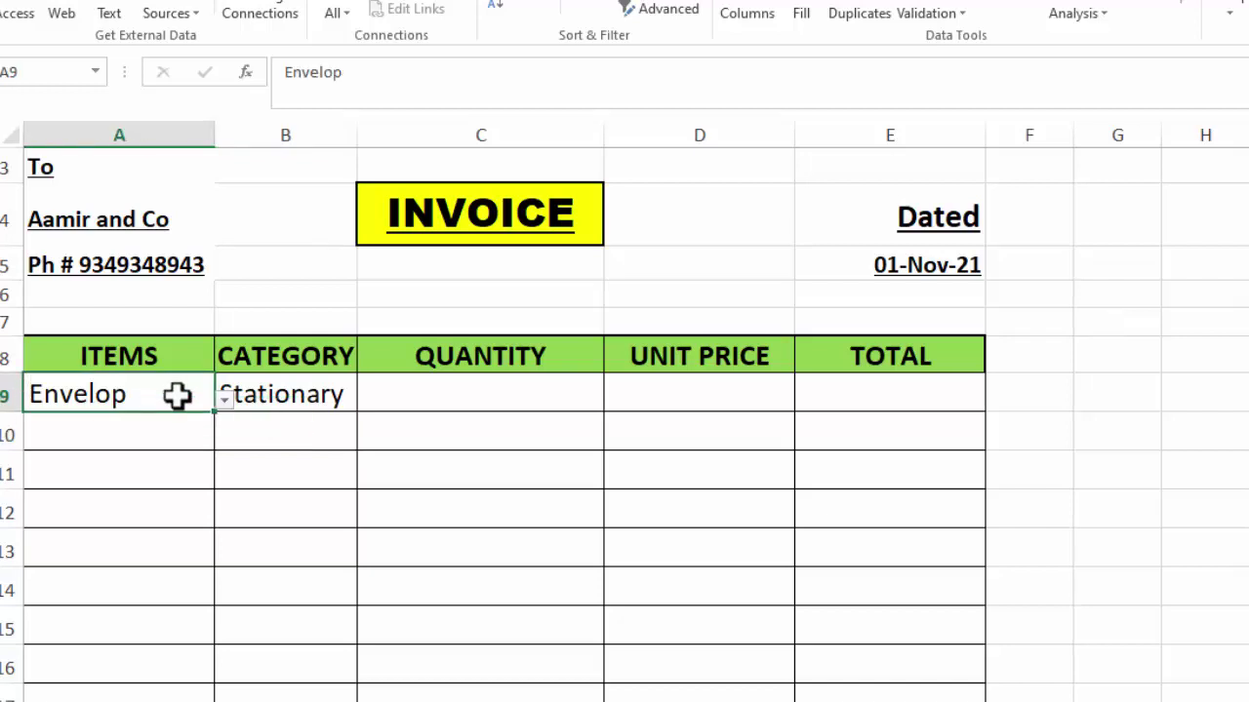
key(Down)
click(172, 393)
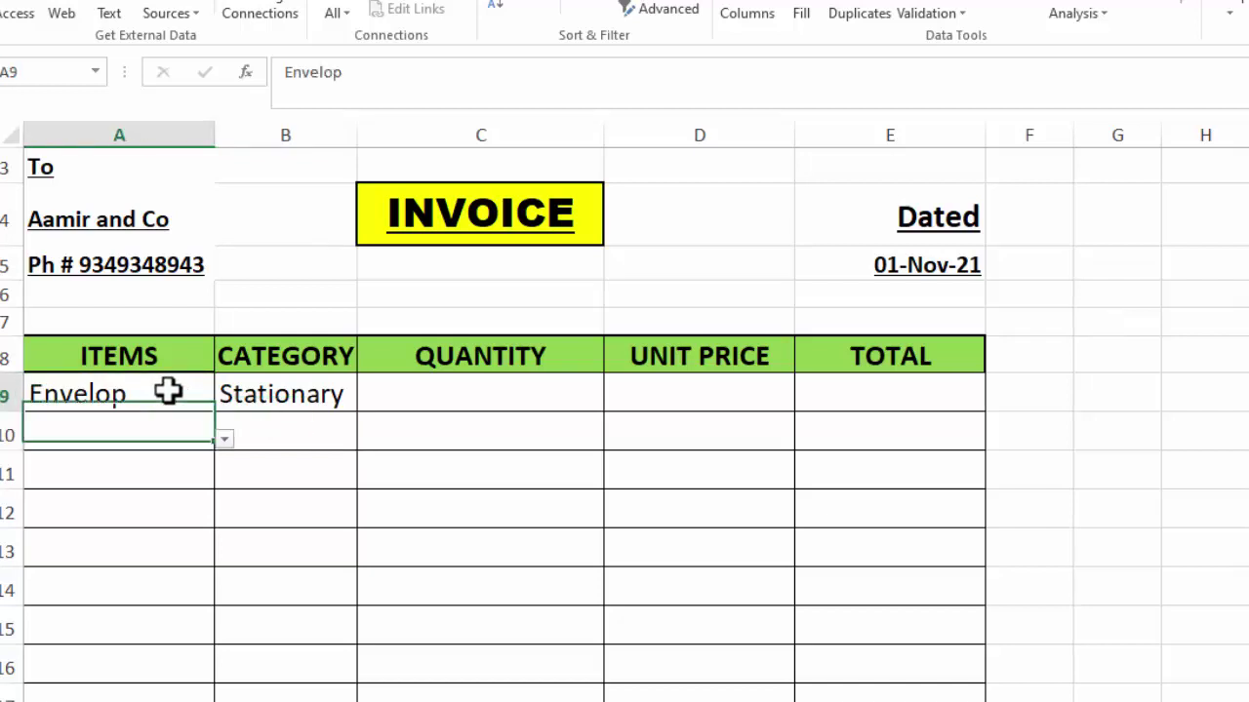
key(Delete)
key(Down)
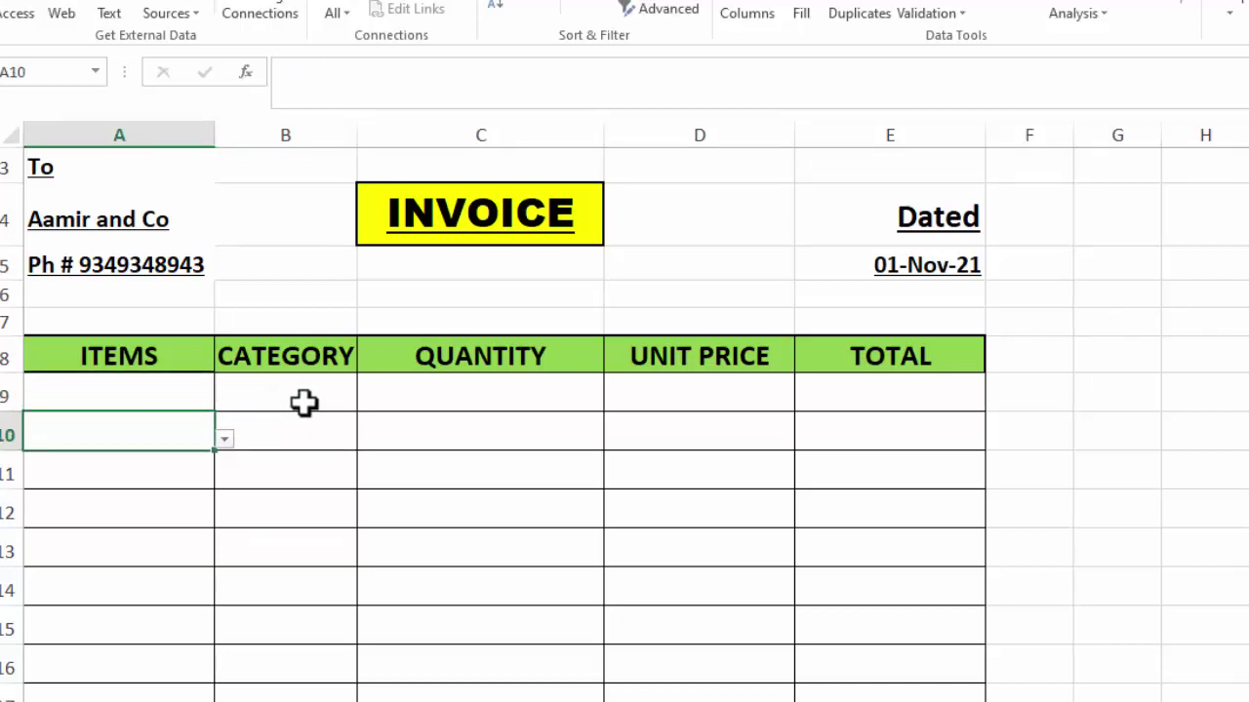
click(176, 397)
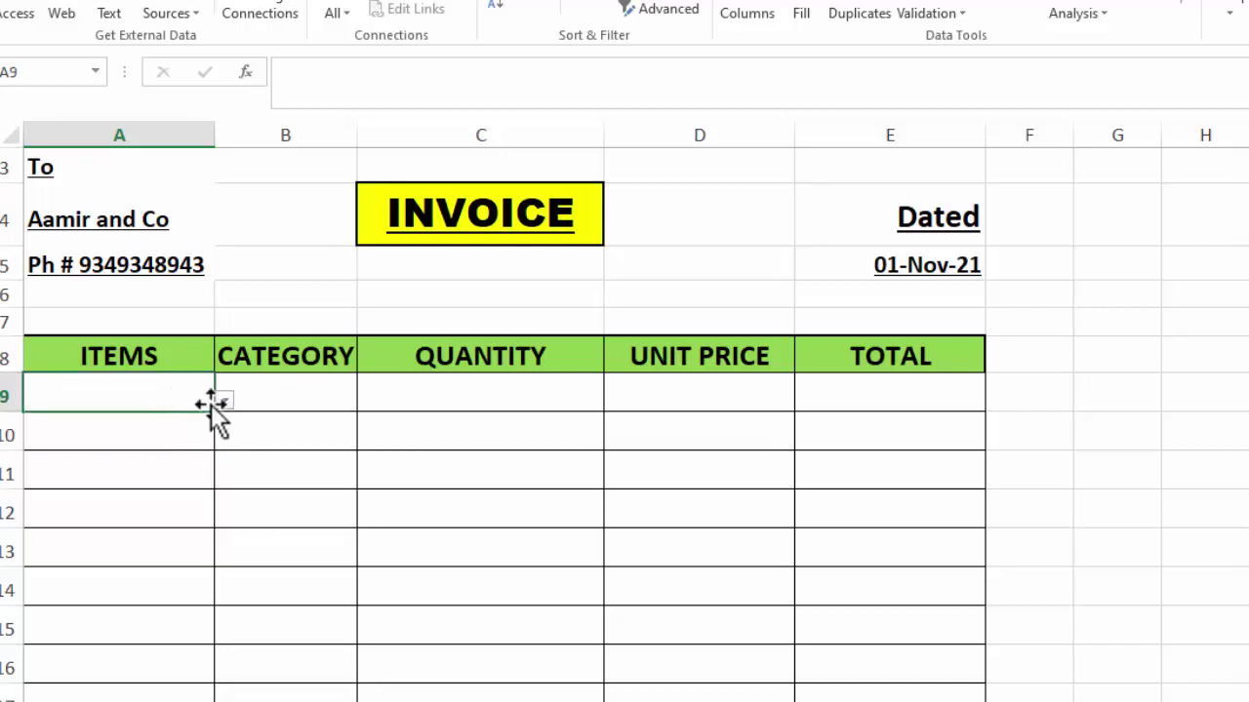
click(224, 401)
click(152, 422)
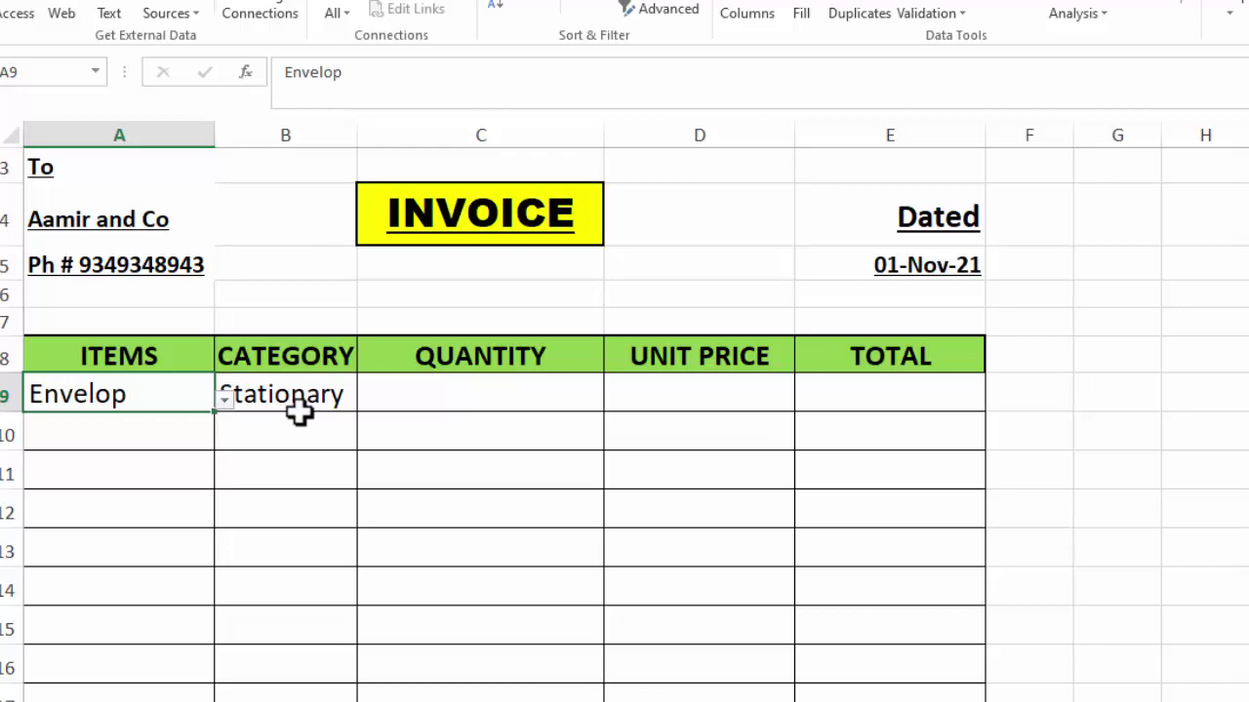
click(292, 701)
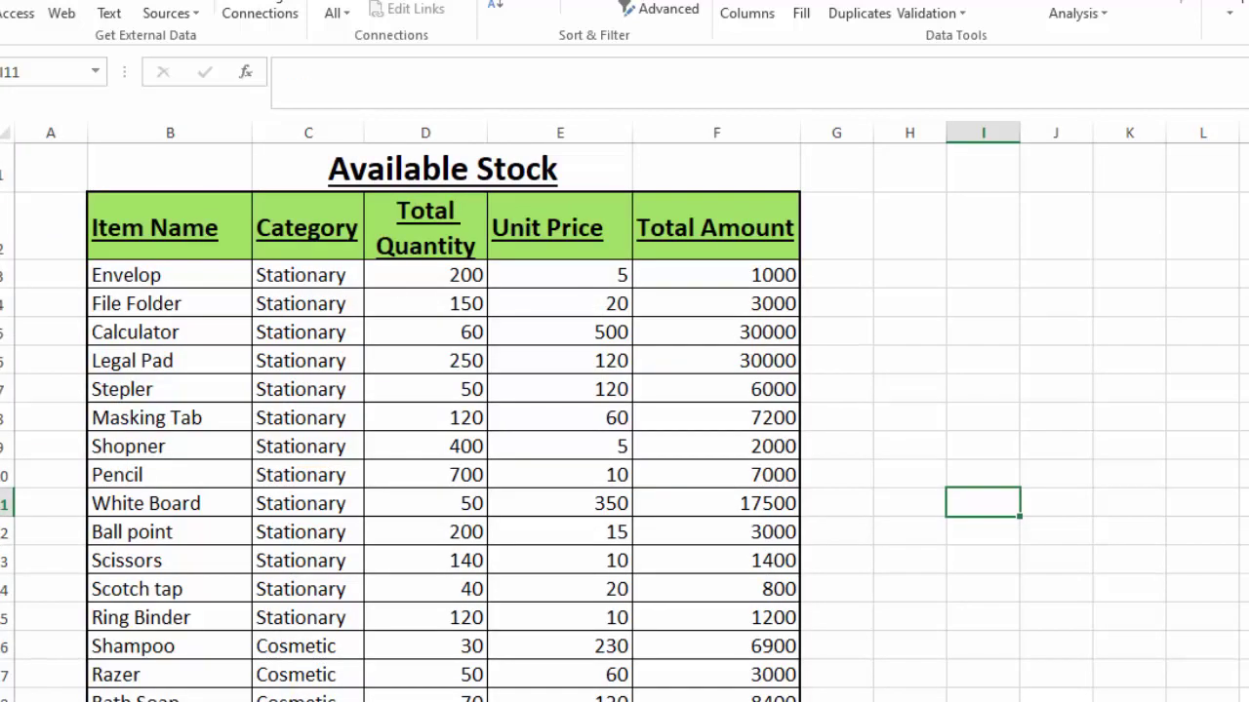
click(273, 700)
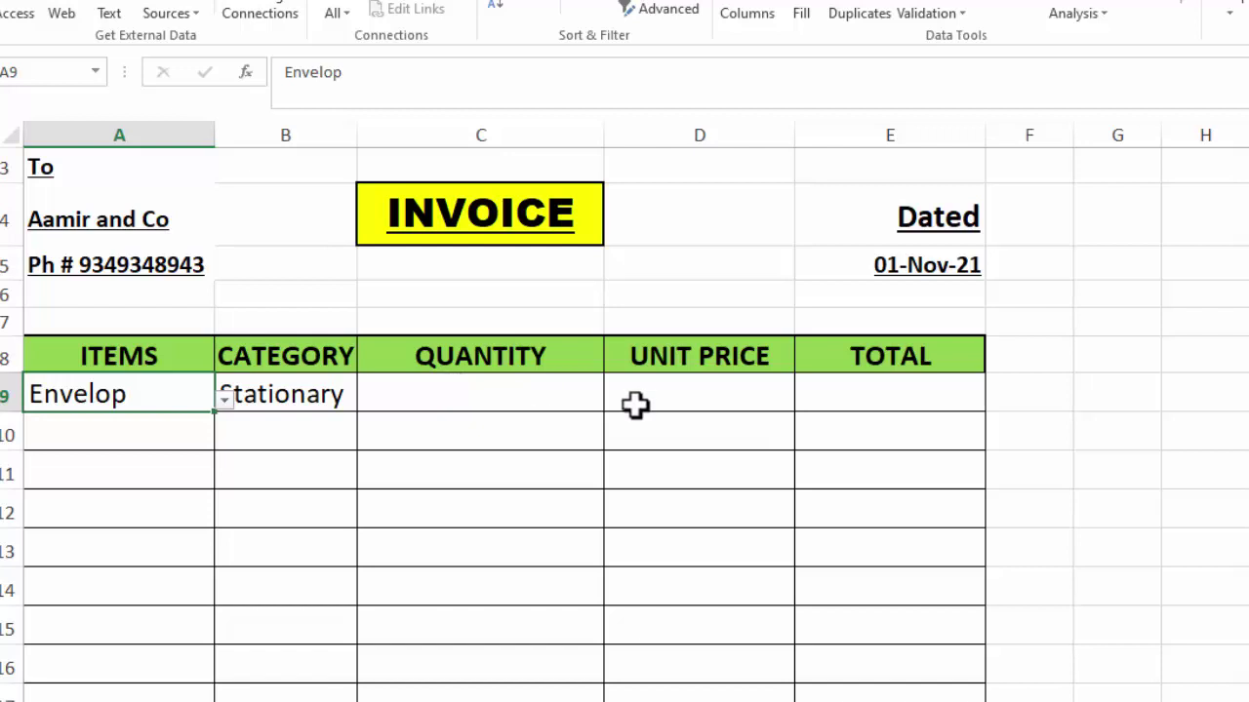
Copy the text of the CATEGORY formula in B9 into the UNIT PRICE cell D9
click(683, 397)
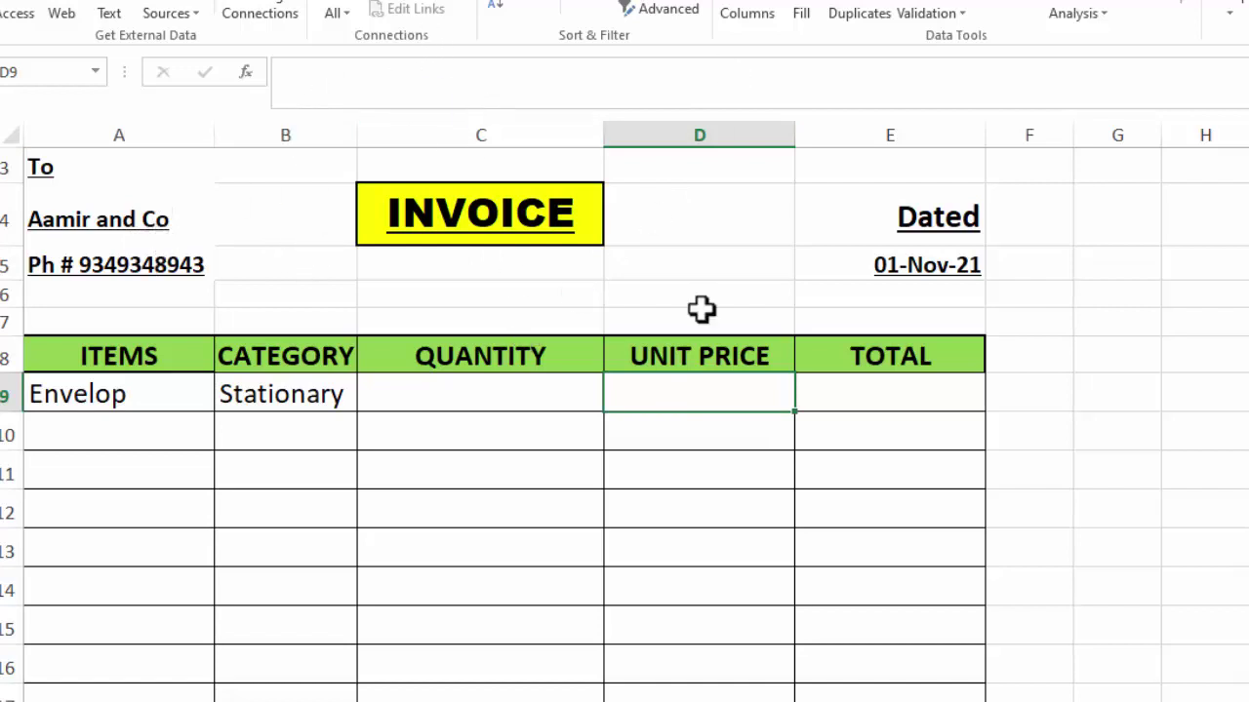
click(252, 401)
drag(776, 75, 283, 72)
key(ctrl+c)
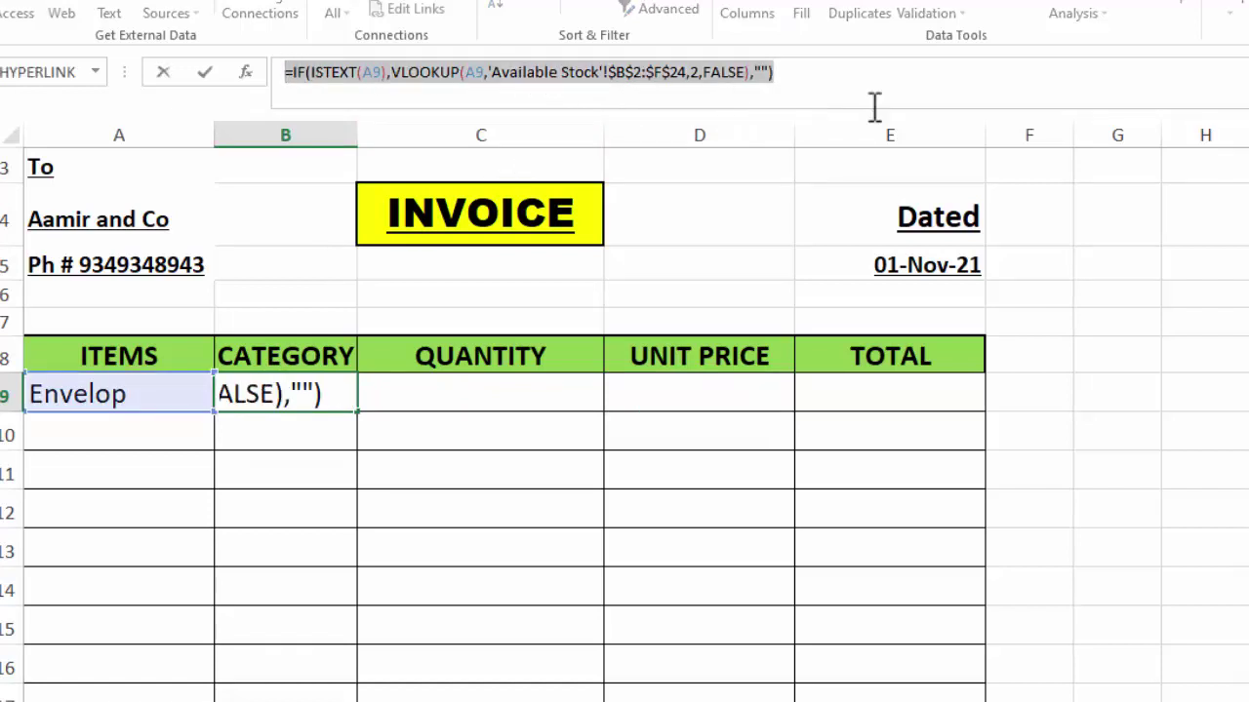
key(Tab)
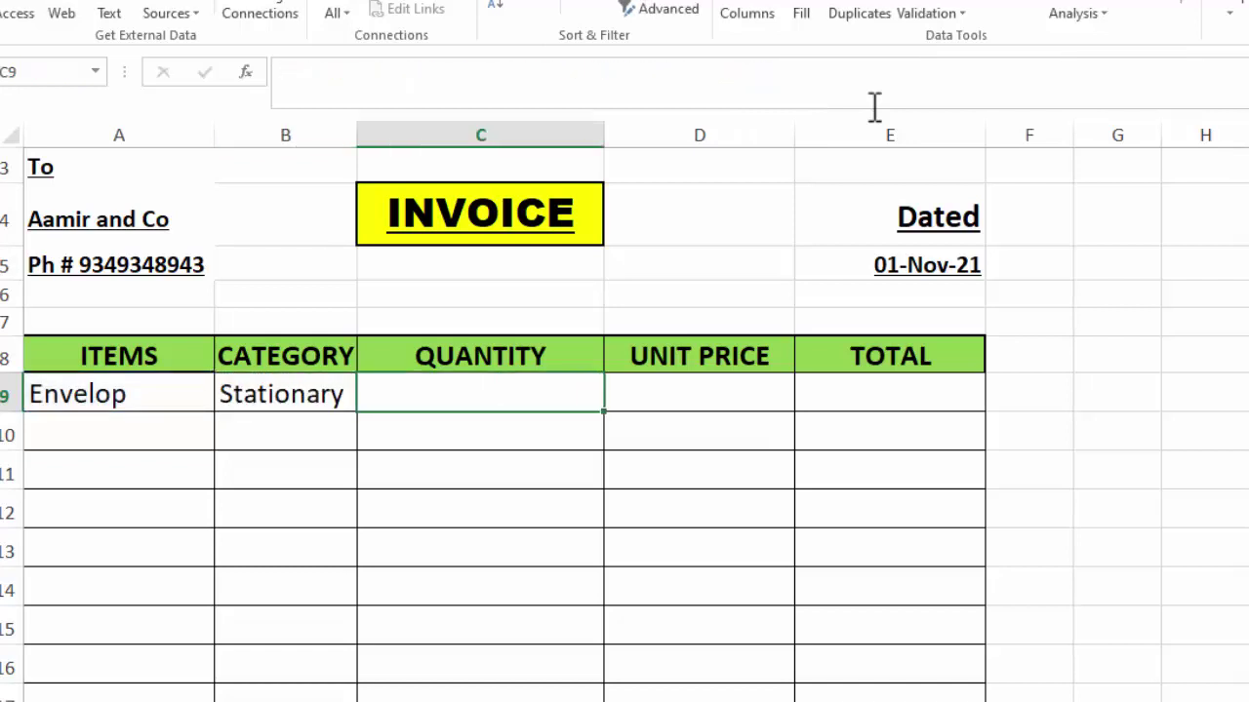
click(675, 396)
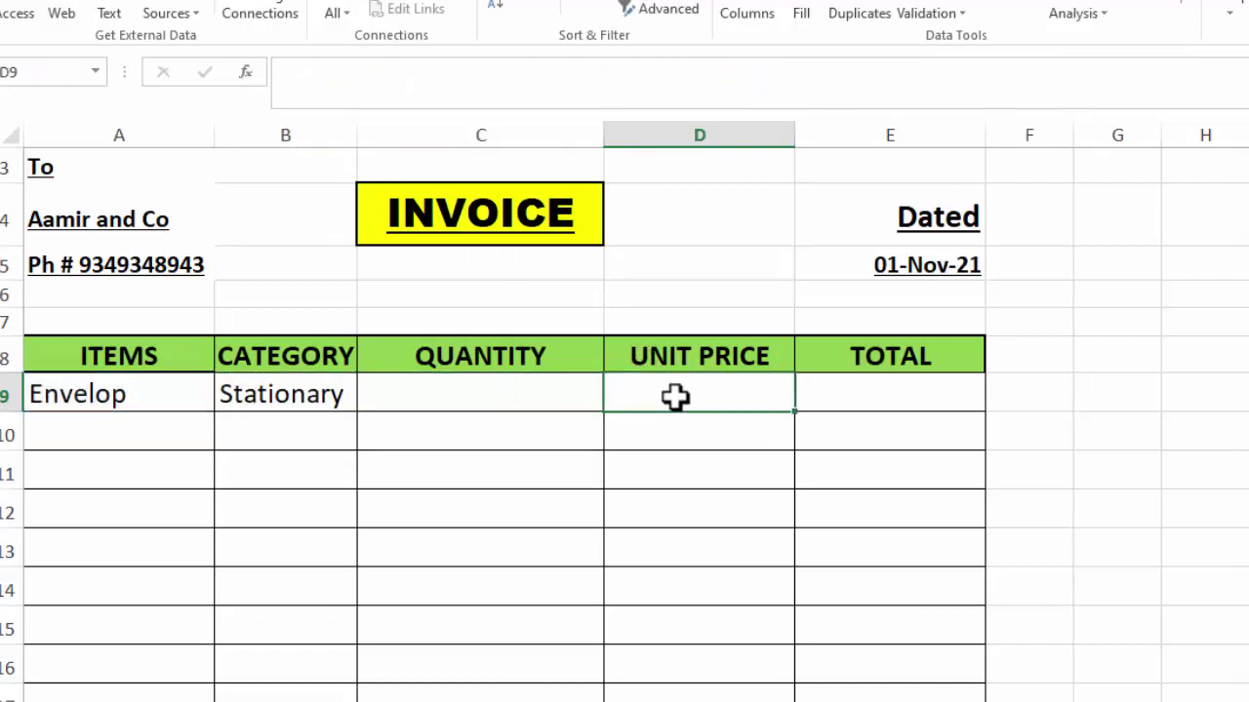
key(ctrl+v)
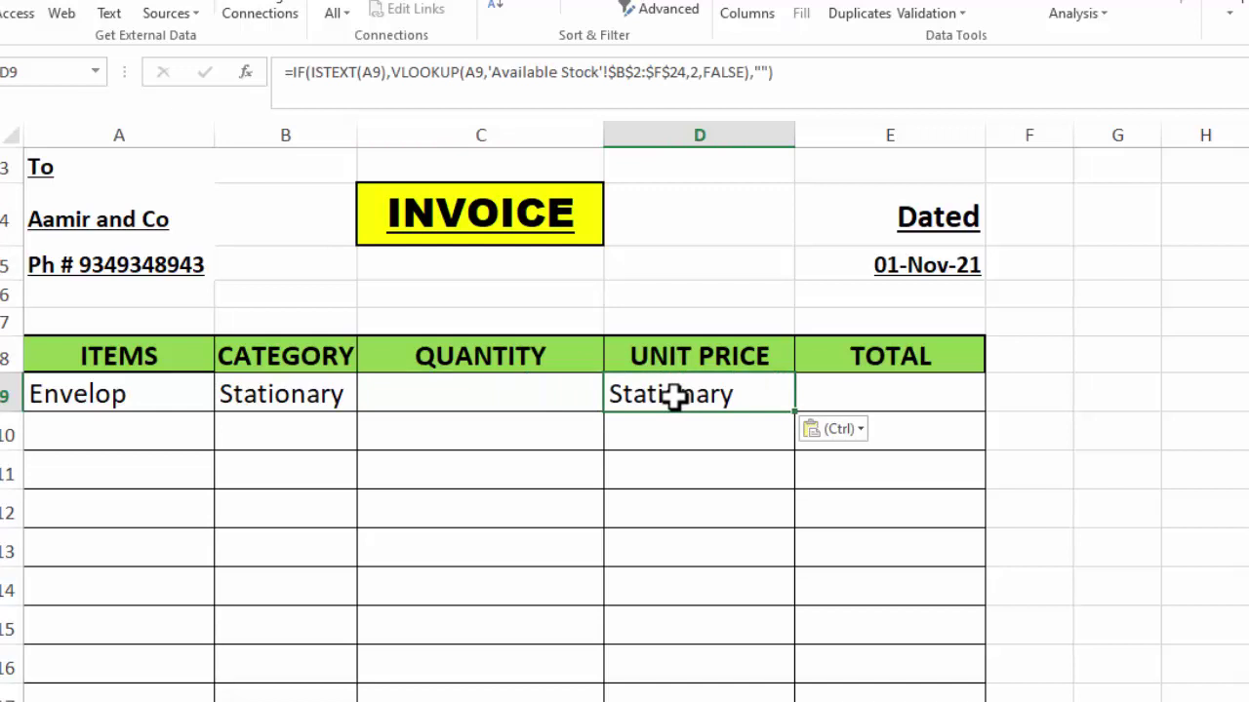
Set the VLOOKUP column index in the D9 UNIT PRICE formula to 4
double_click(675, 396)
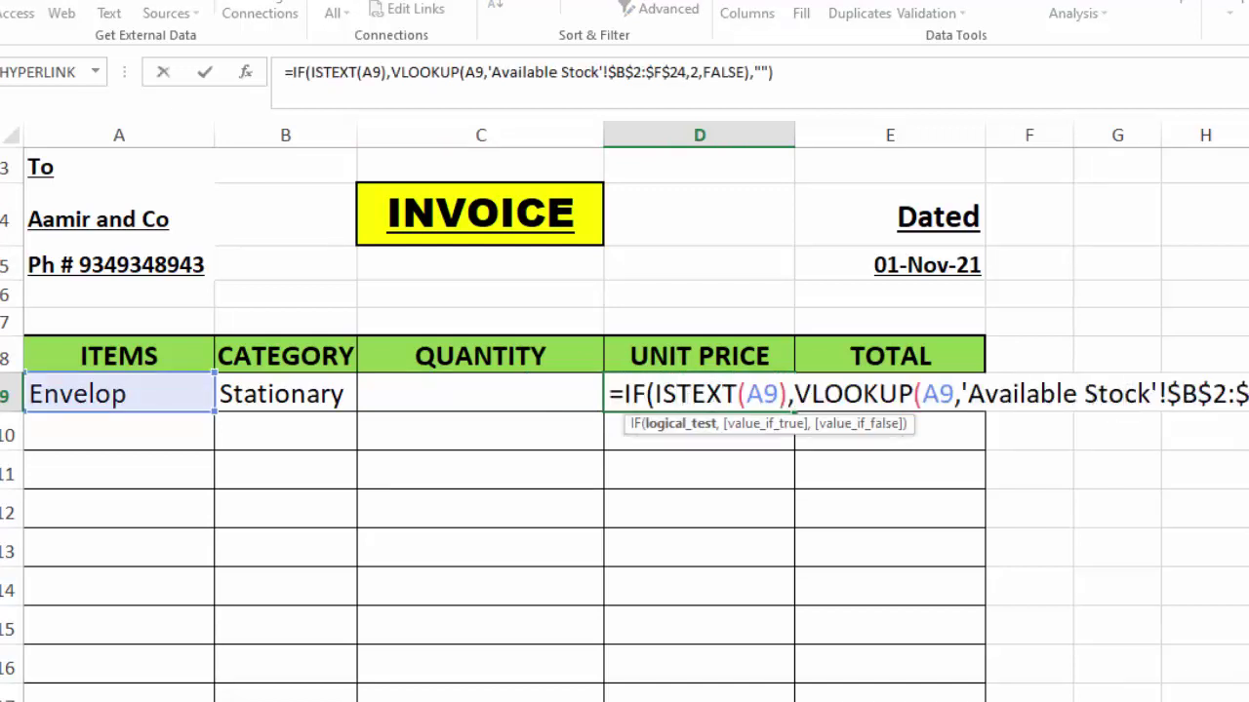
click(1090, 395)
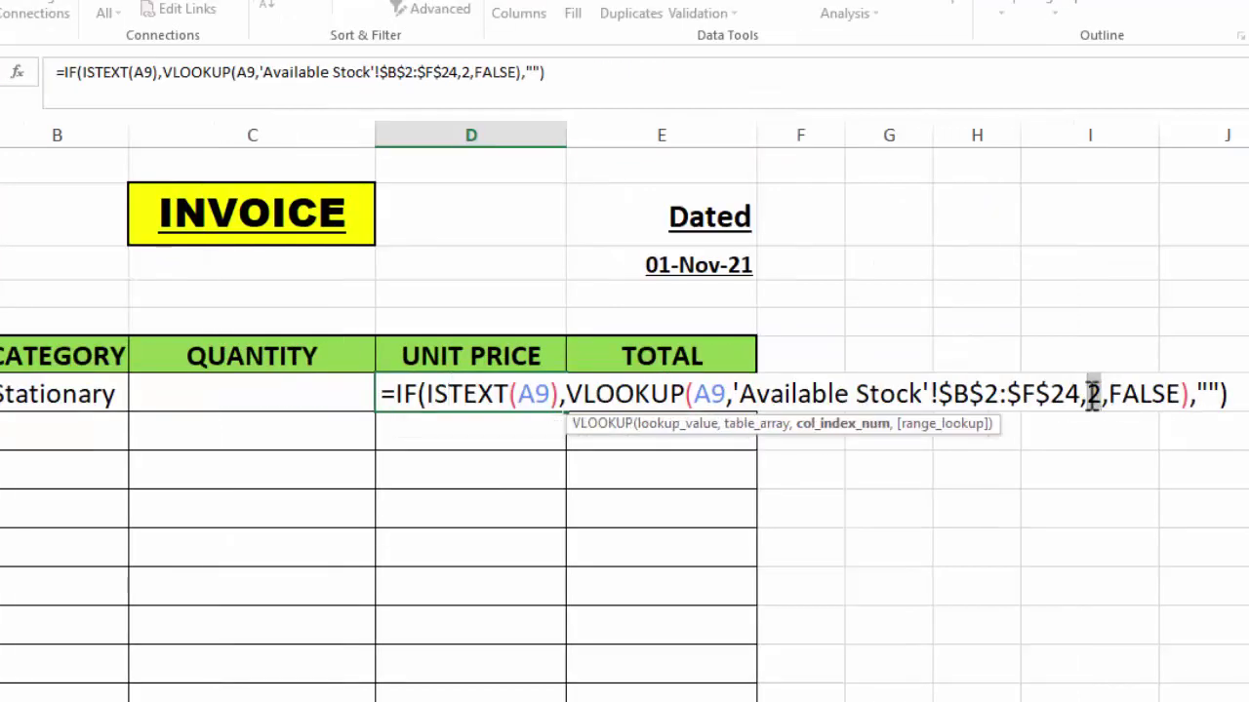
text(4)
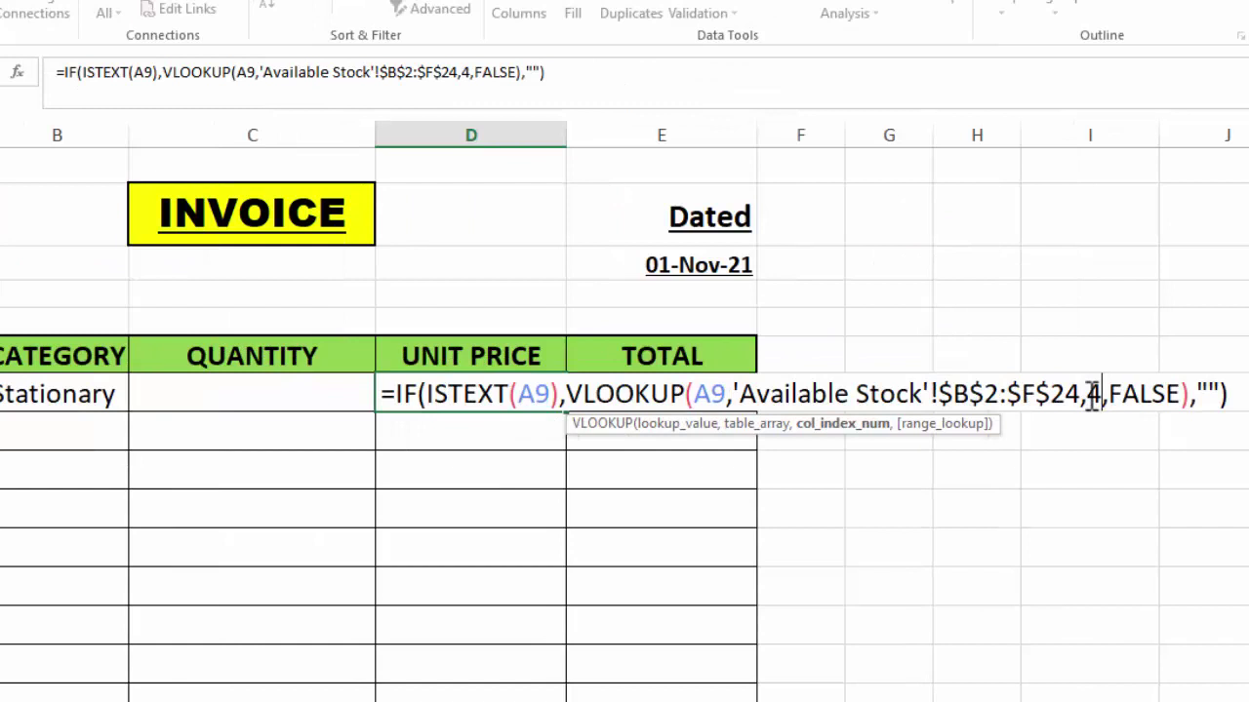
click(1242, 386)
key(Return)
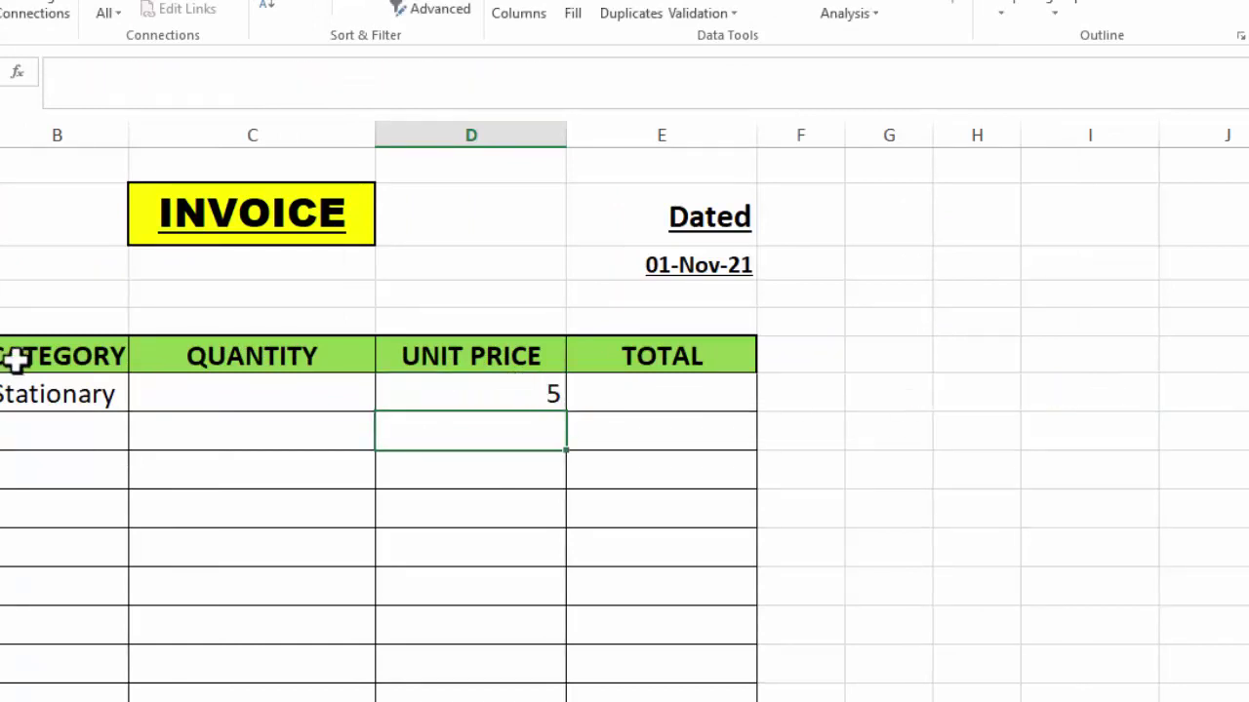
Check Envelop's unit price on the Available Stock sheet and choose File Folder as the second invoice item in A10
click(97, 701)
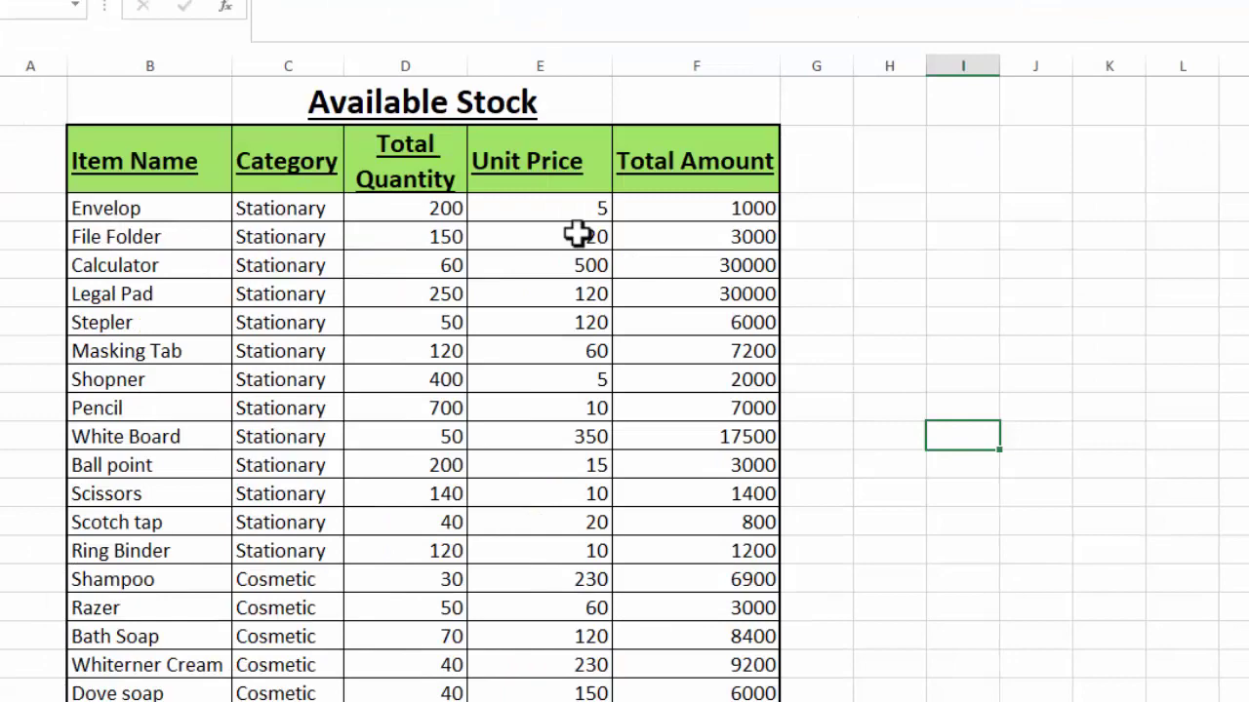
click(278, 700)
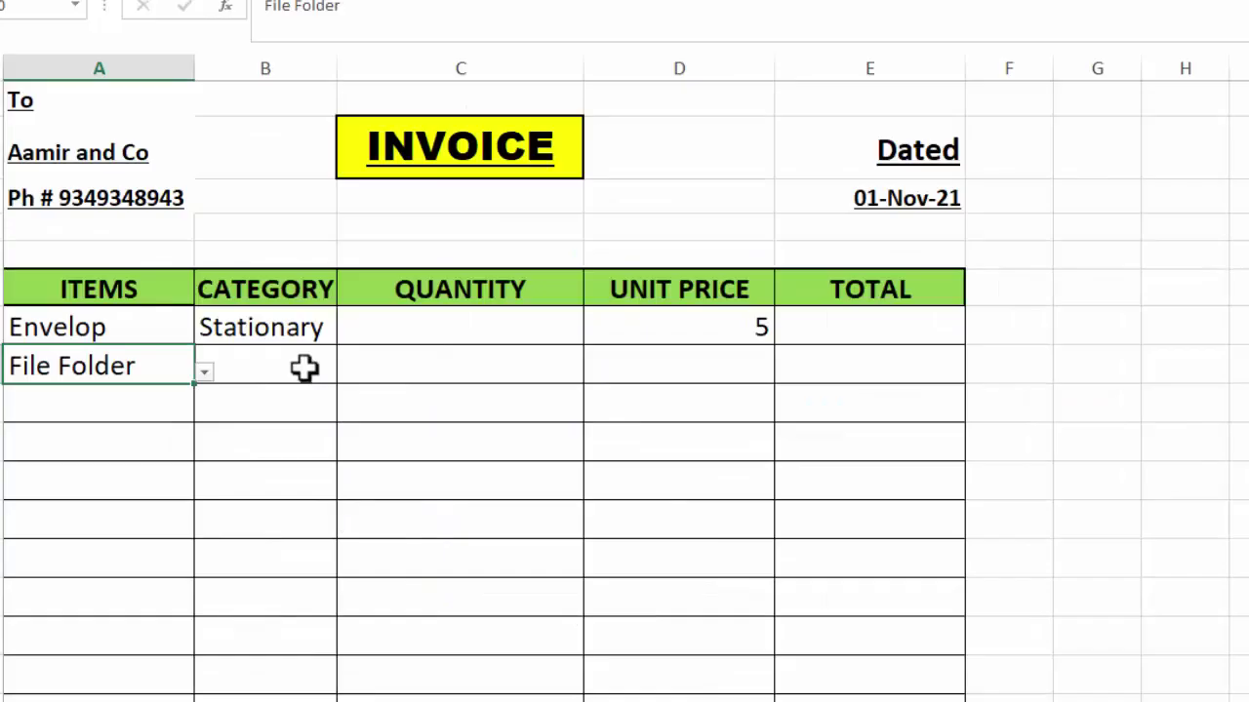
click(304, 366)
Fill the CATEGORY formula from B9 down the column through the invoice's item rows
click(288, 322)
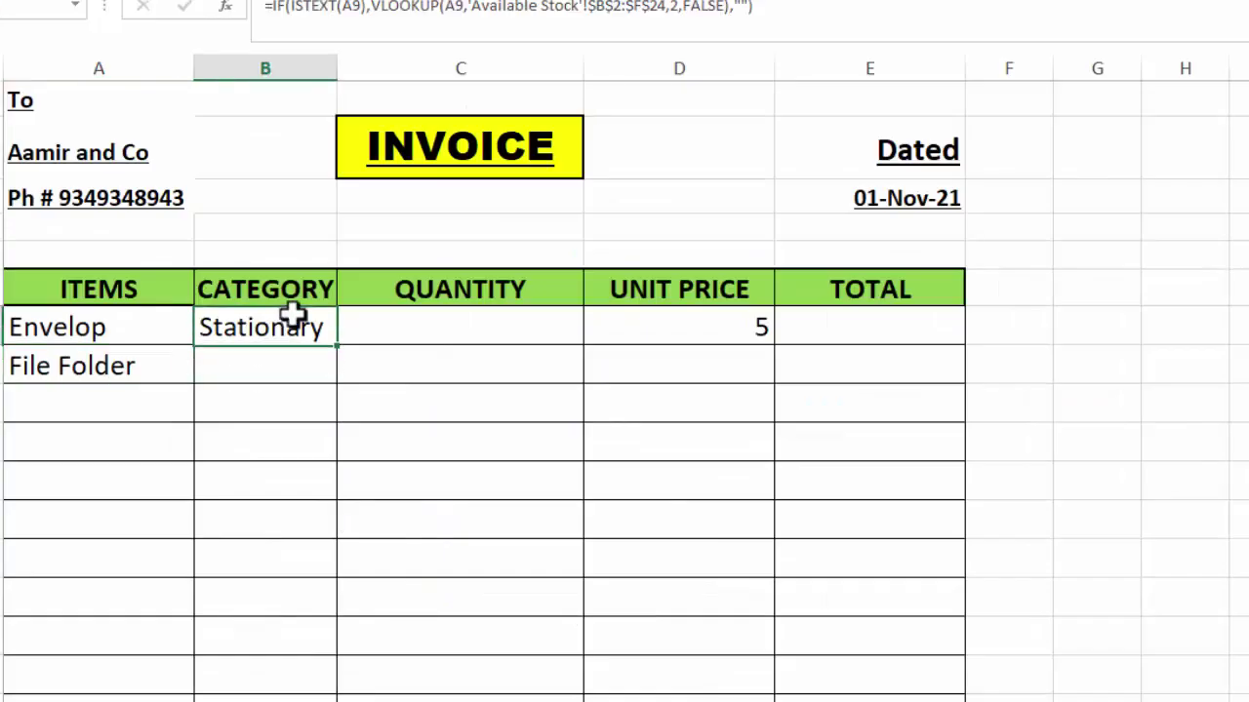
double_click(338, 343)
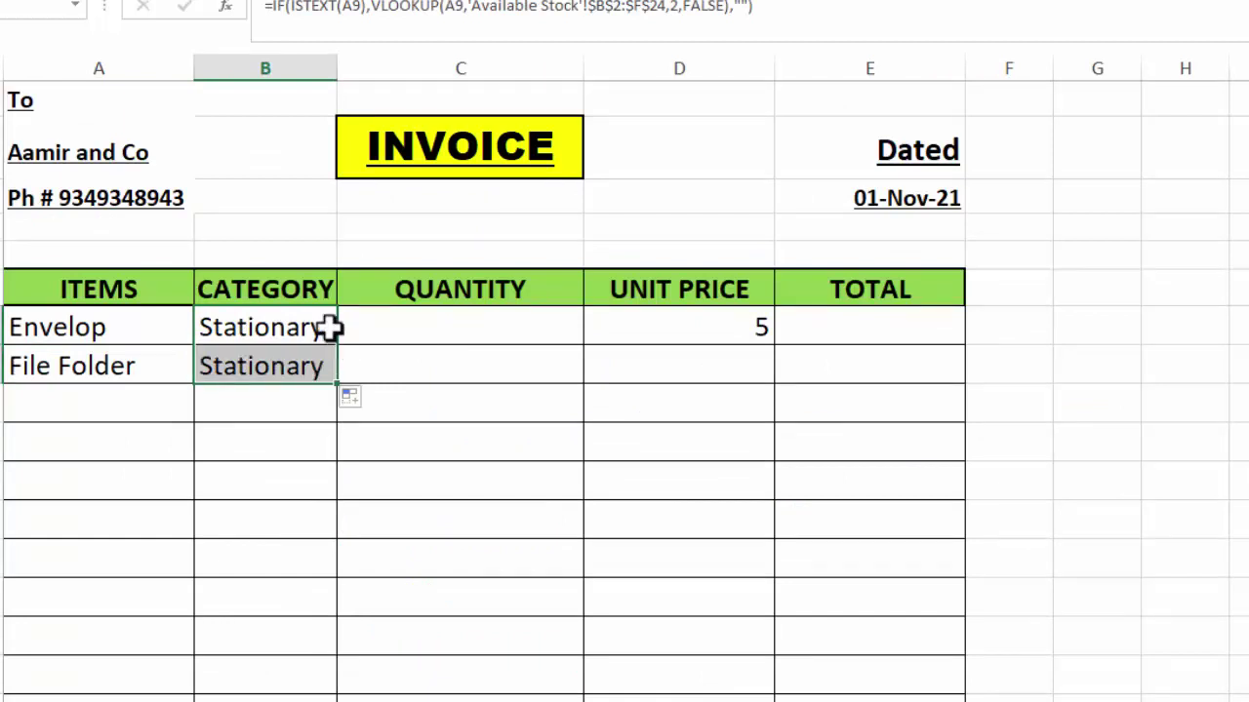
click(329, 327)
drag(338, 344, 311, 638)
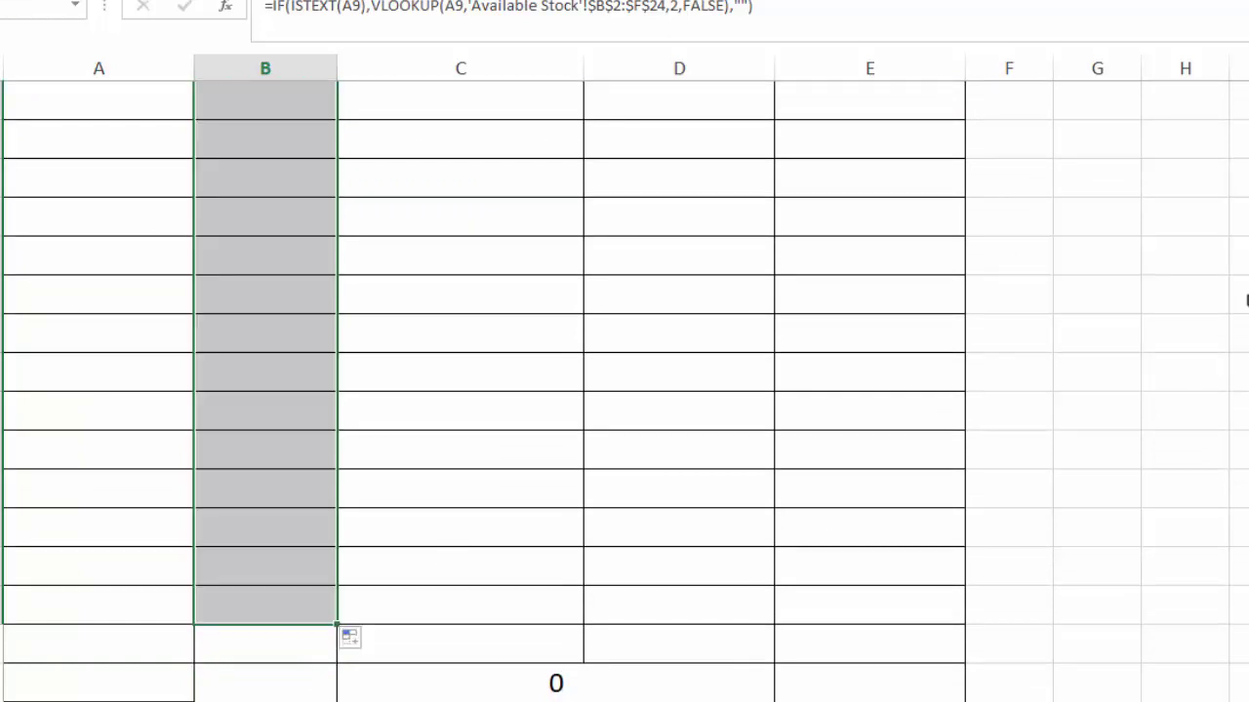
Fill the UNIT PRICE formula from D9 down the column through the invoice's item rows
scroll(624, 351, up, 5)
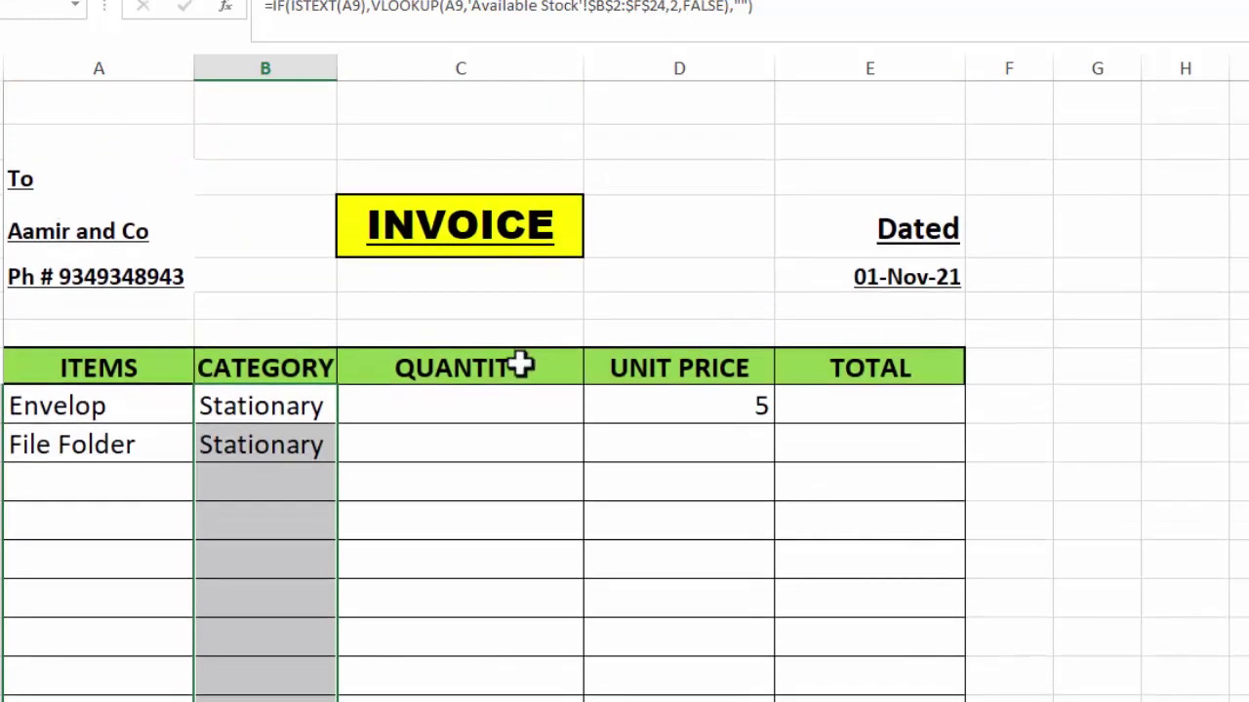
click(668, 400)
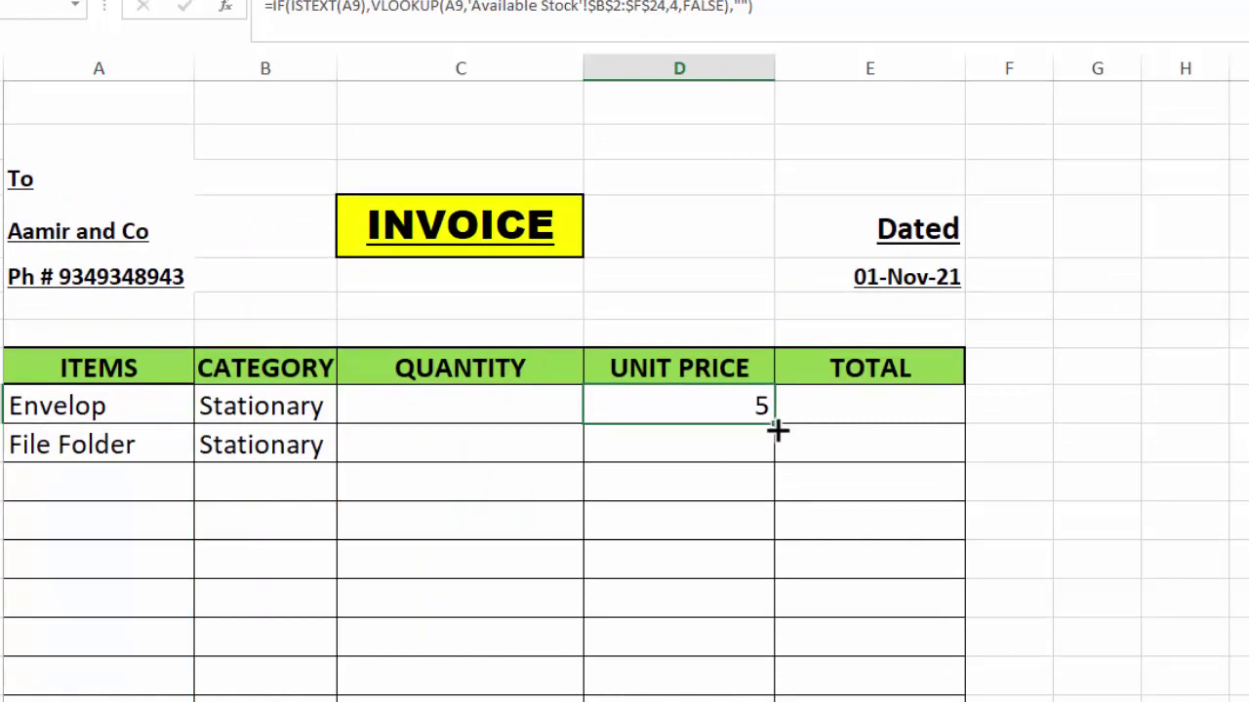
mouse_move(775, 425)
mouse_down()
mouse_move(776, 561)
mouse_move(710, 691)
mouse_move(706, 636)
mouse_up()
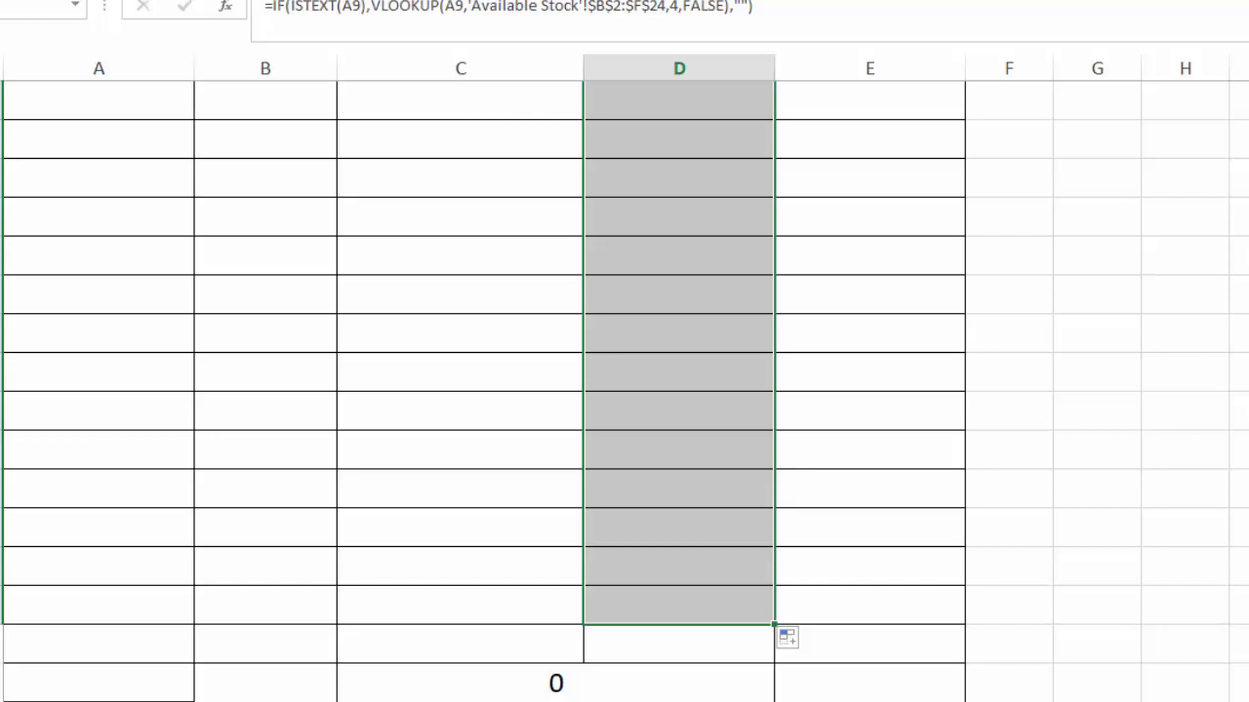
Choose Calculator as the third invoice item in A11
scroll(624, 390, up, 5)
click(147, 468)
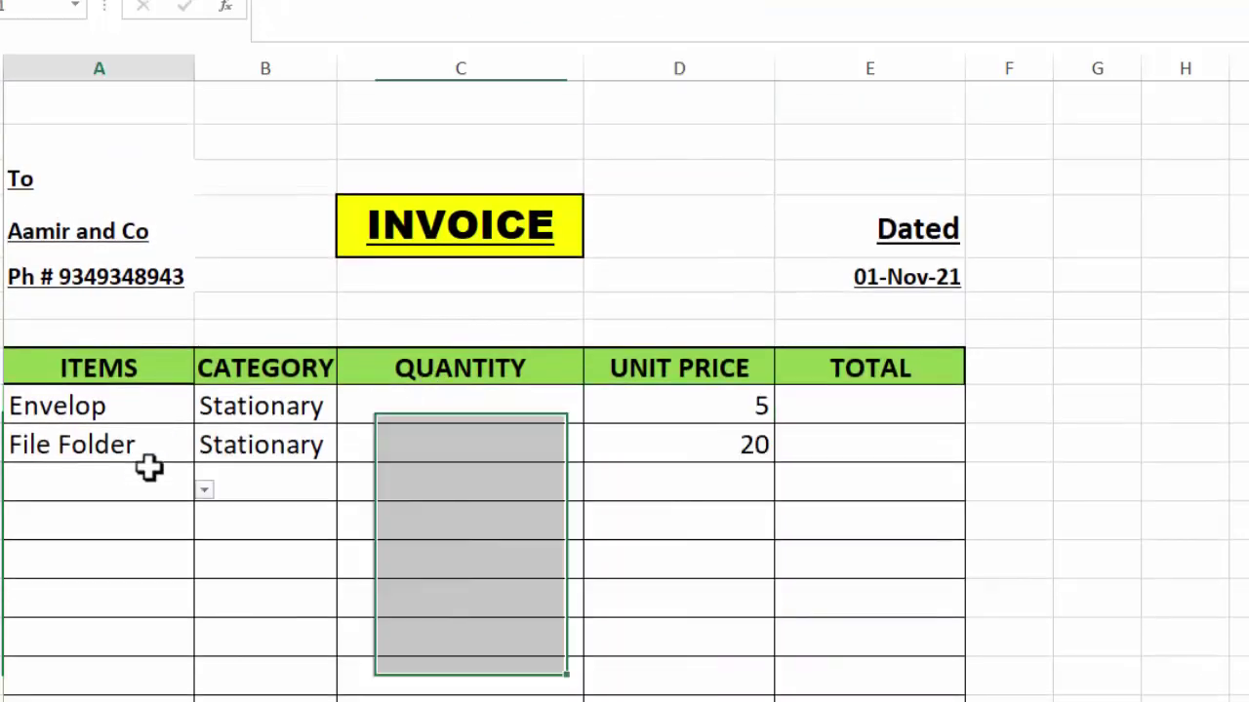
click(204, 490)
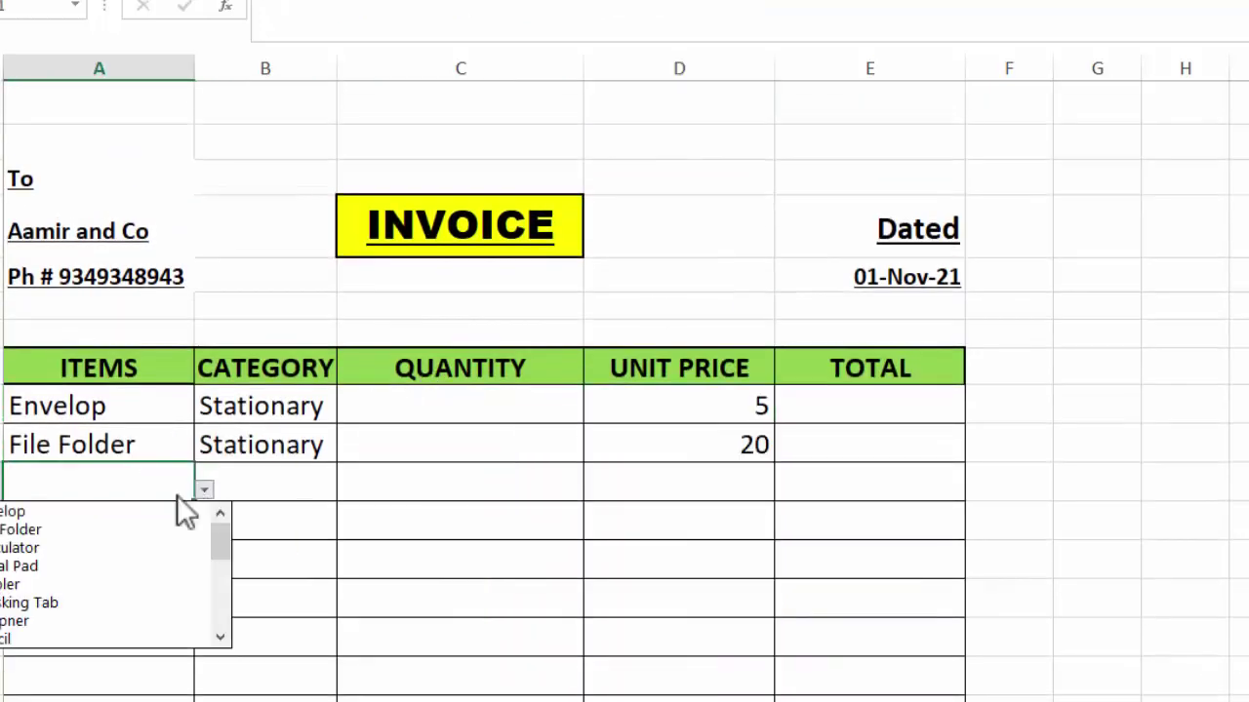
click(70, 550)
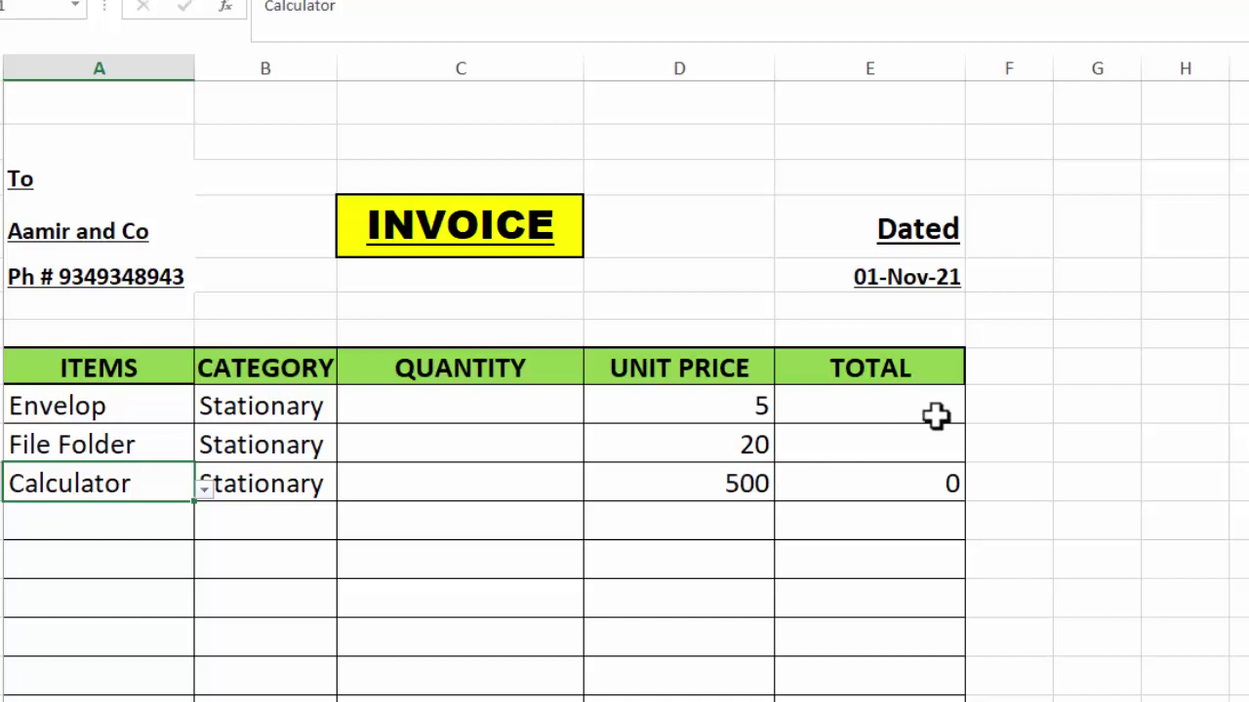
Enter a quantity of 12 for Envelop in C9
click(554, 406)
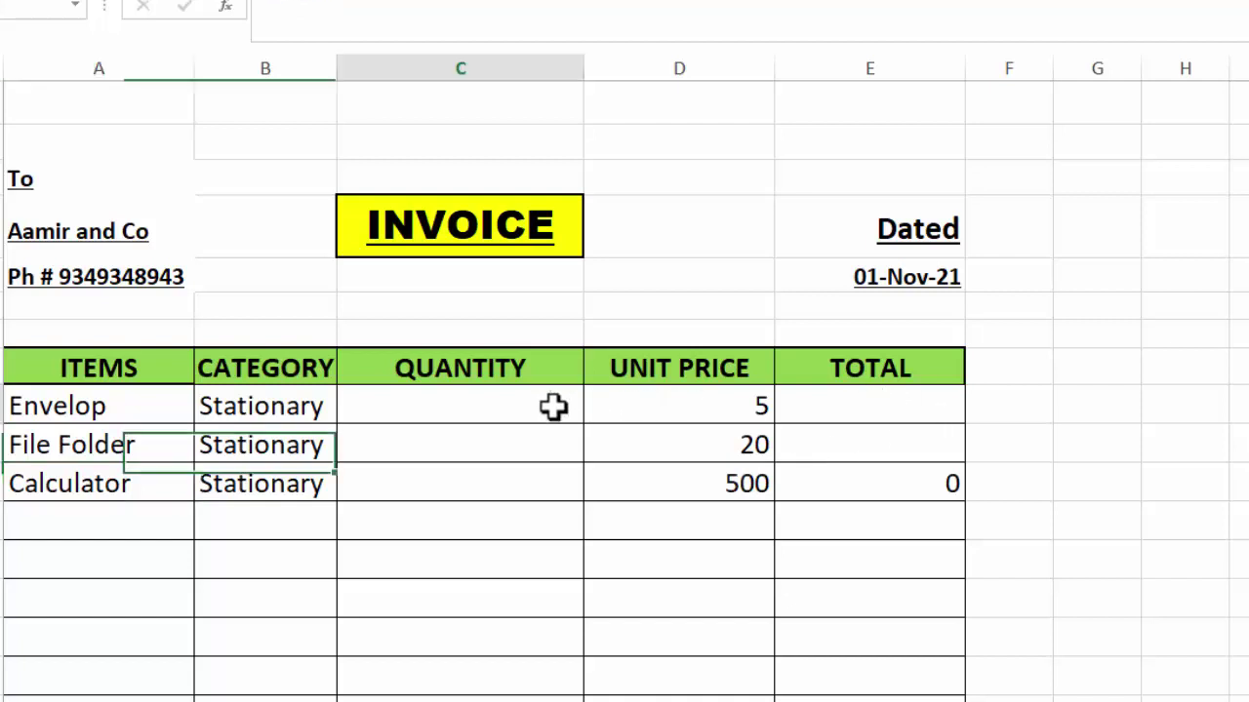
click(873, 401)
click(486, 411)
text(12)
key(Tab)
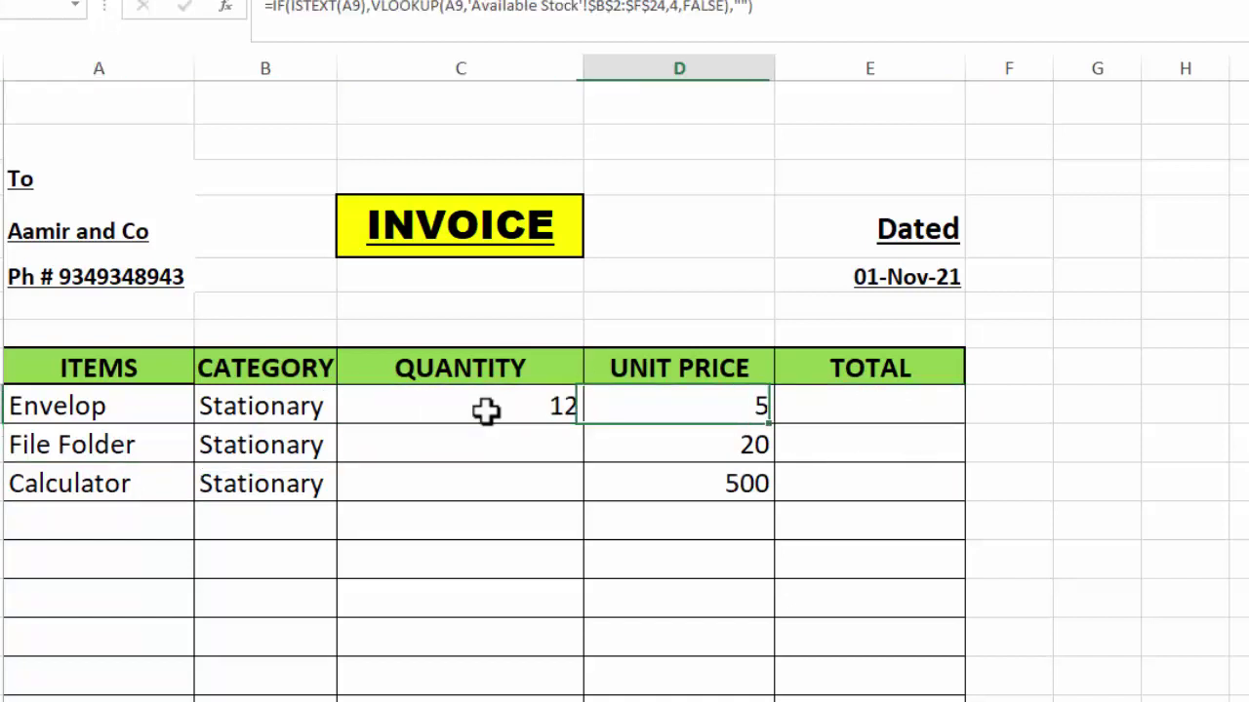
Enter the formula =IF(ISNUMBER(D9),D9*C9,"") in the TOTAL cell E9
click(867, 401)
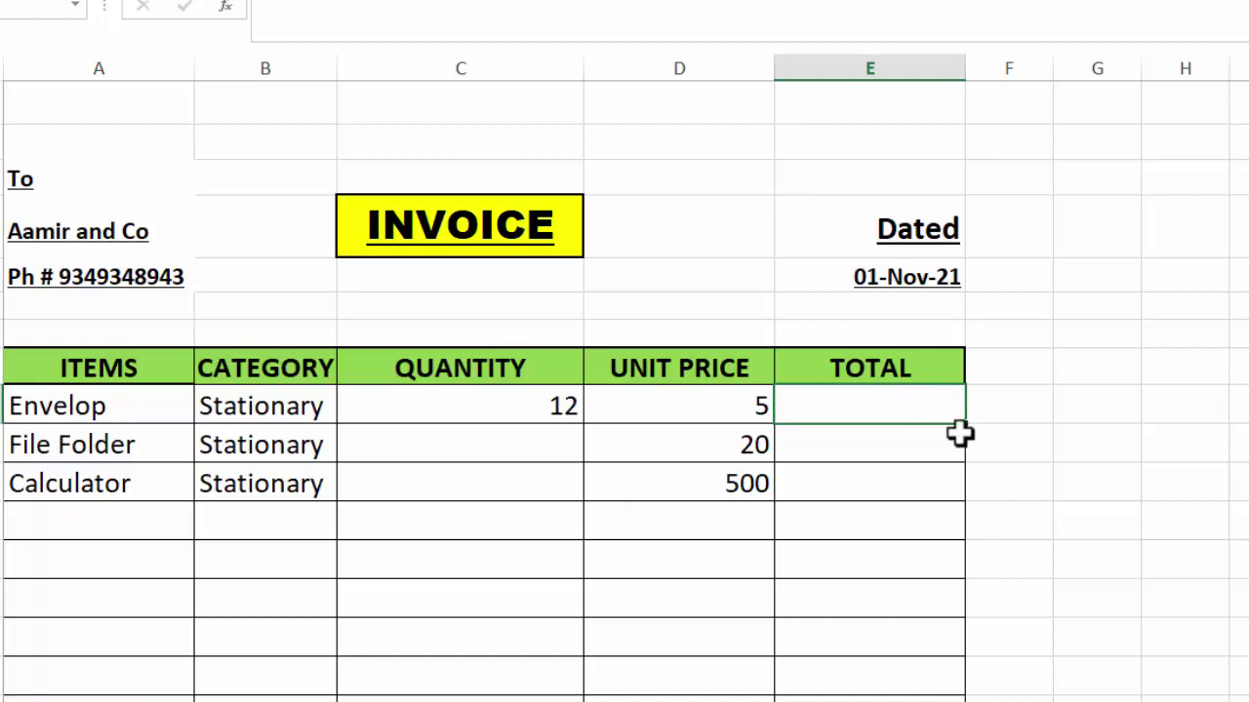
text(=IF()
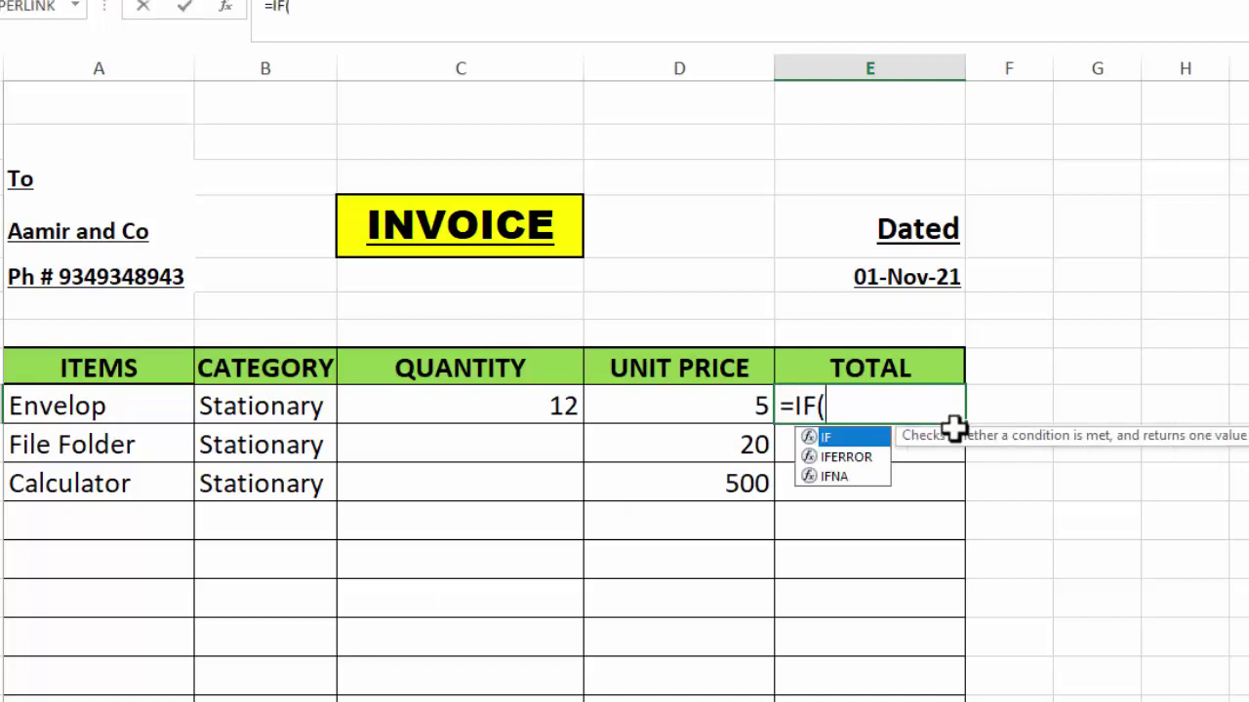
text(ISNU)
key(Tab)
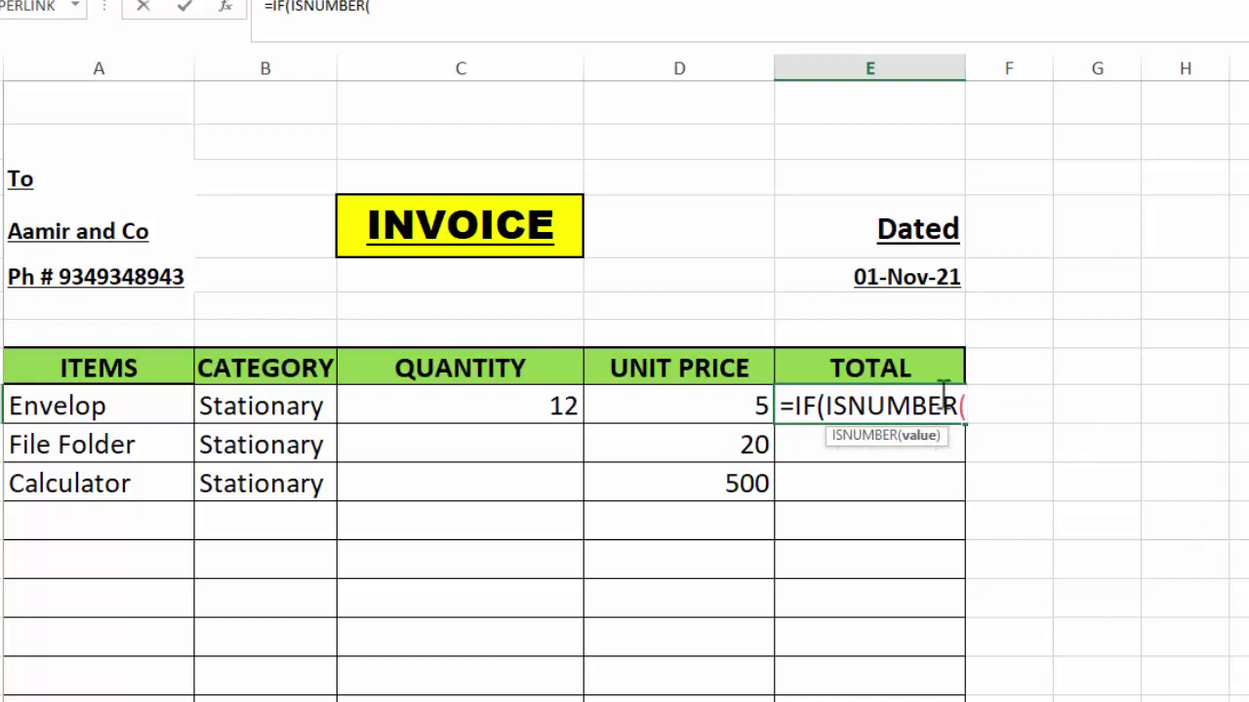
click(715, 404)
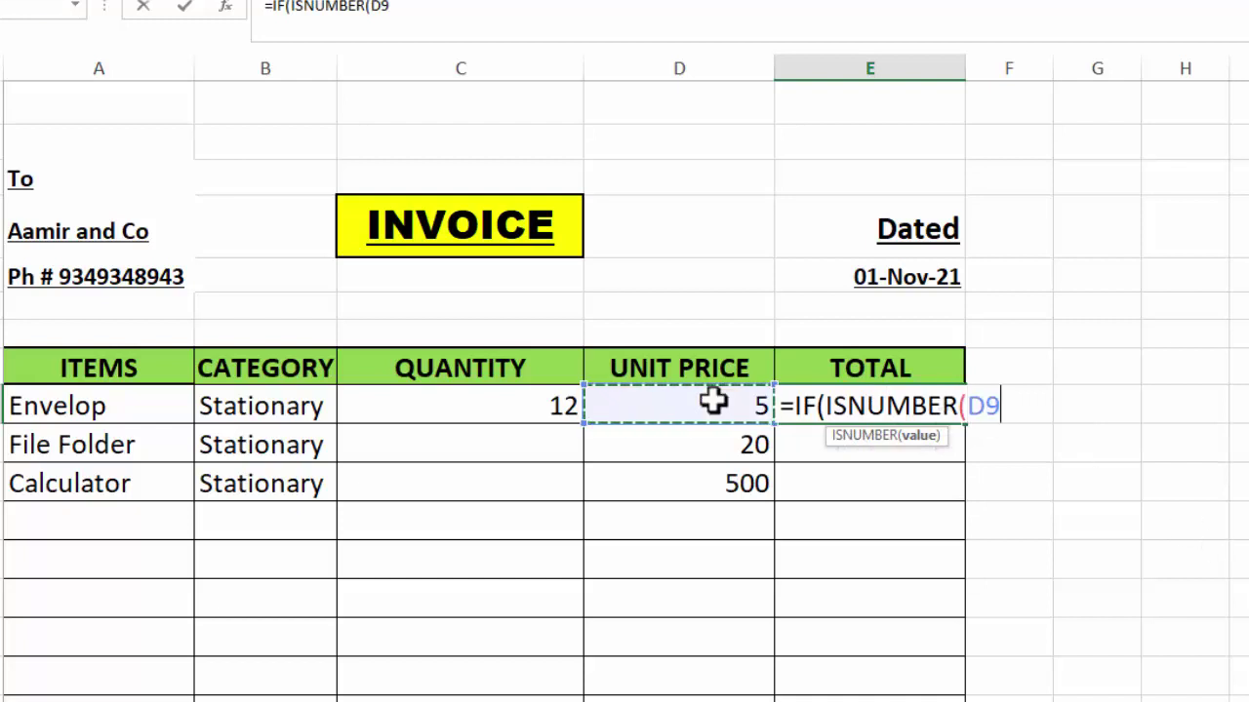
text(),)
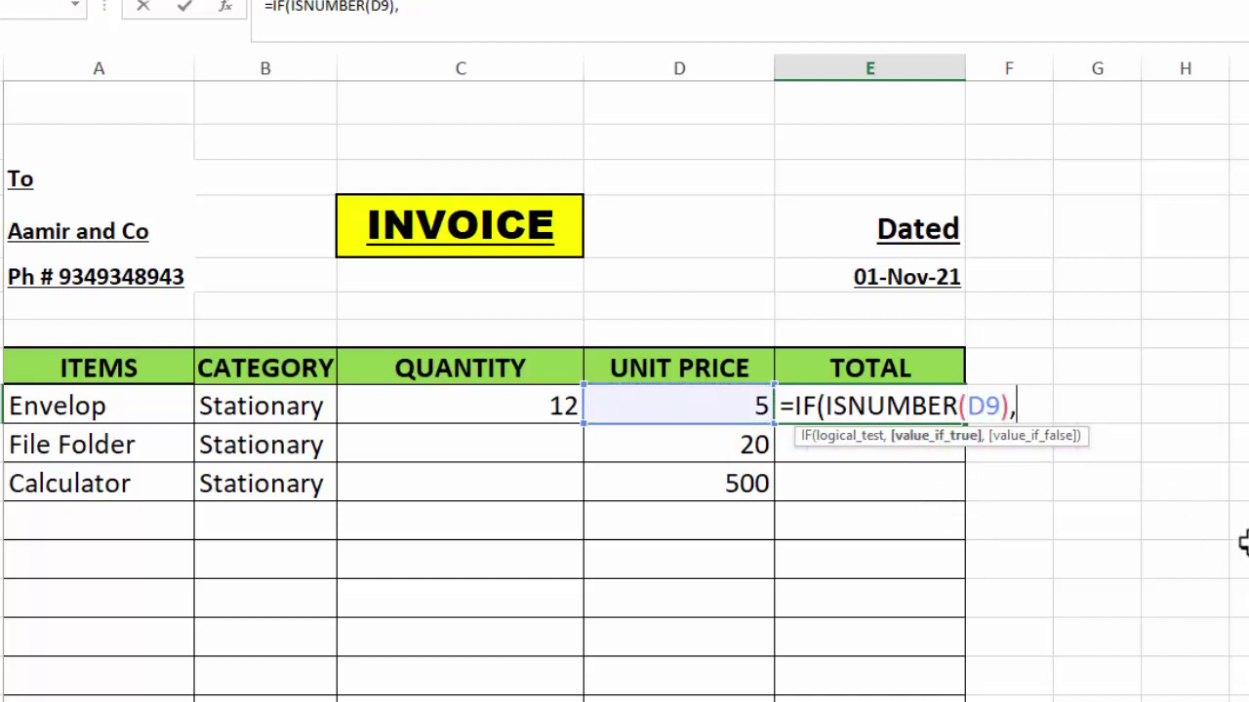
click(734, 405)
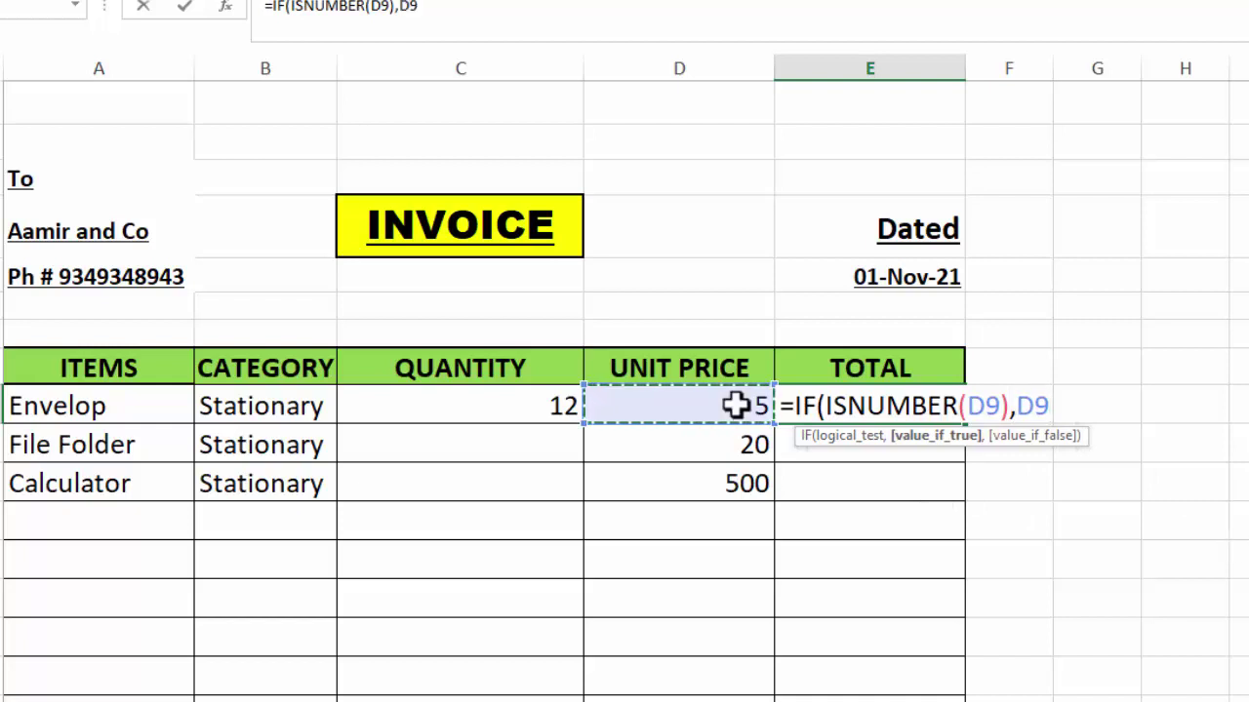
text(*)
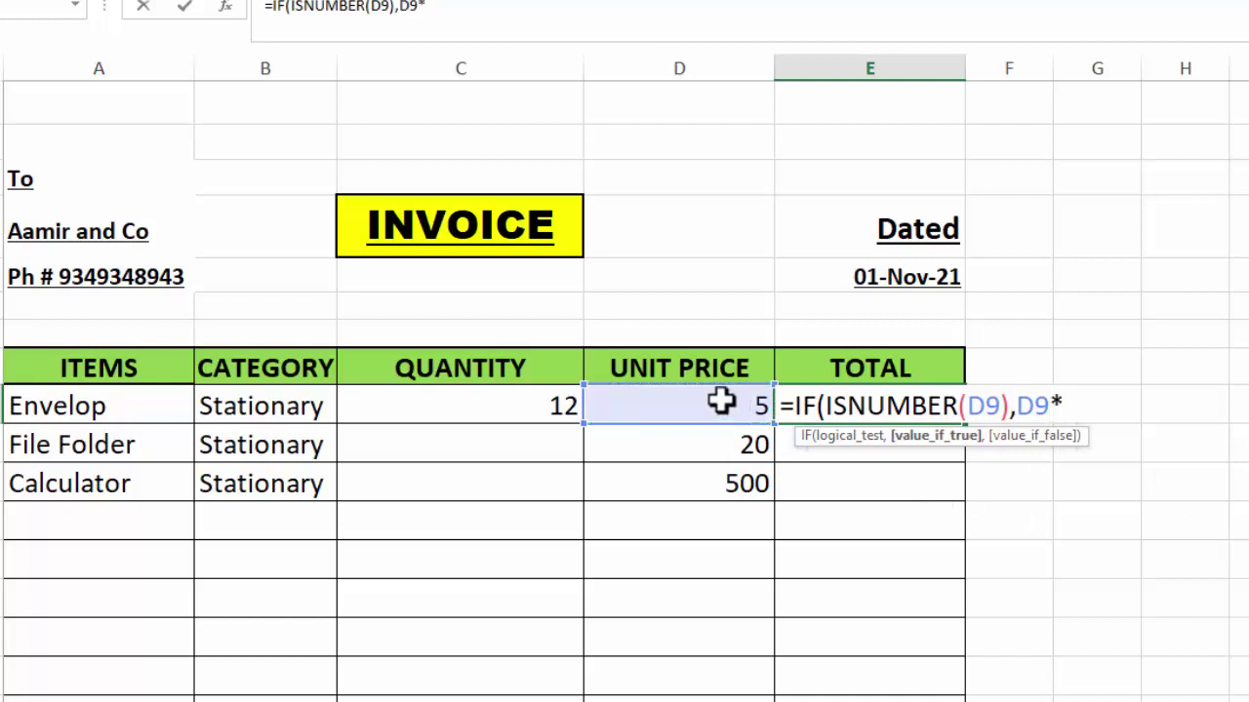
click(496, 396)
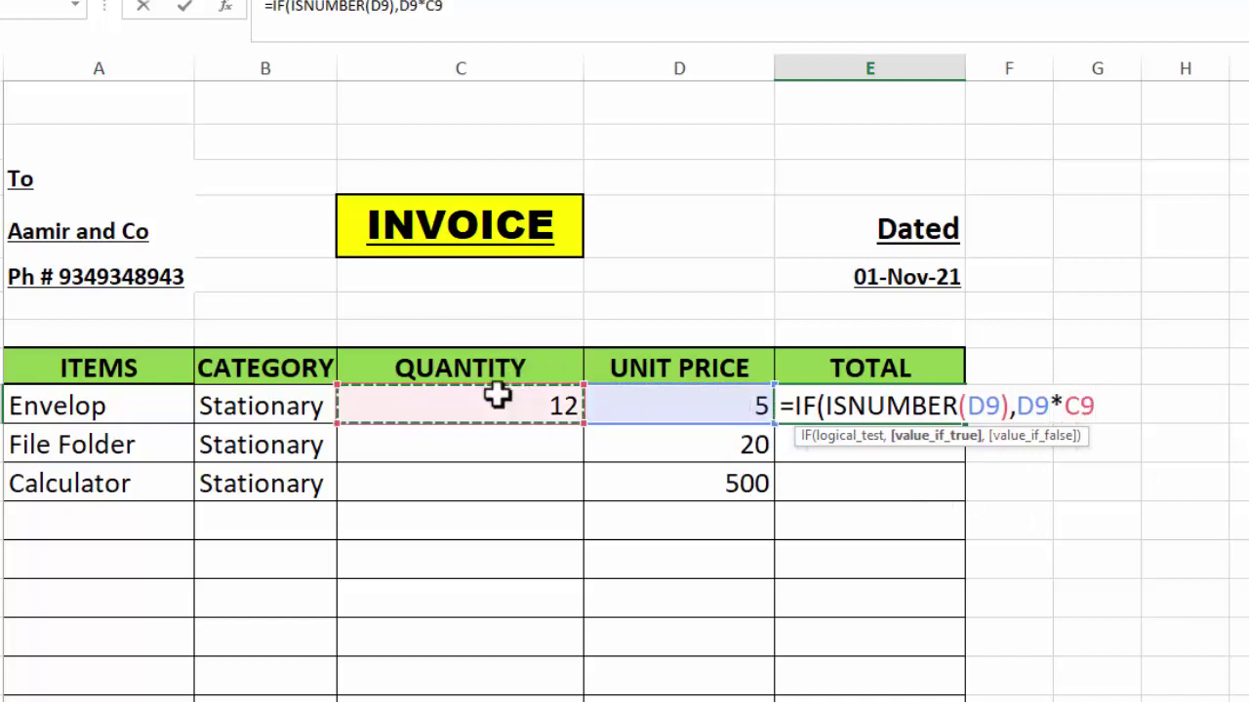
text(,)
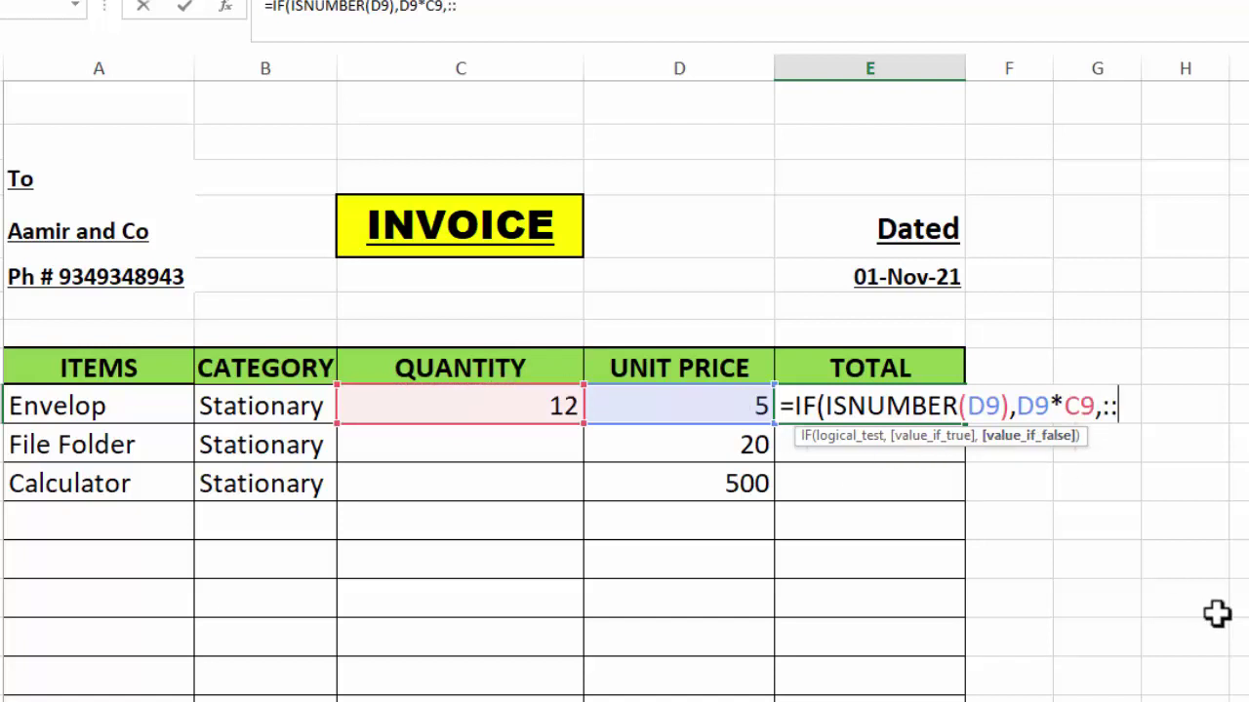
text(""))
key(Return)
Fill the TOTAL formula from E9 down the column through the invoice's item rows
click(941, 415)
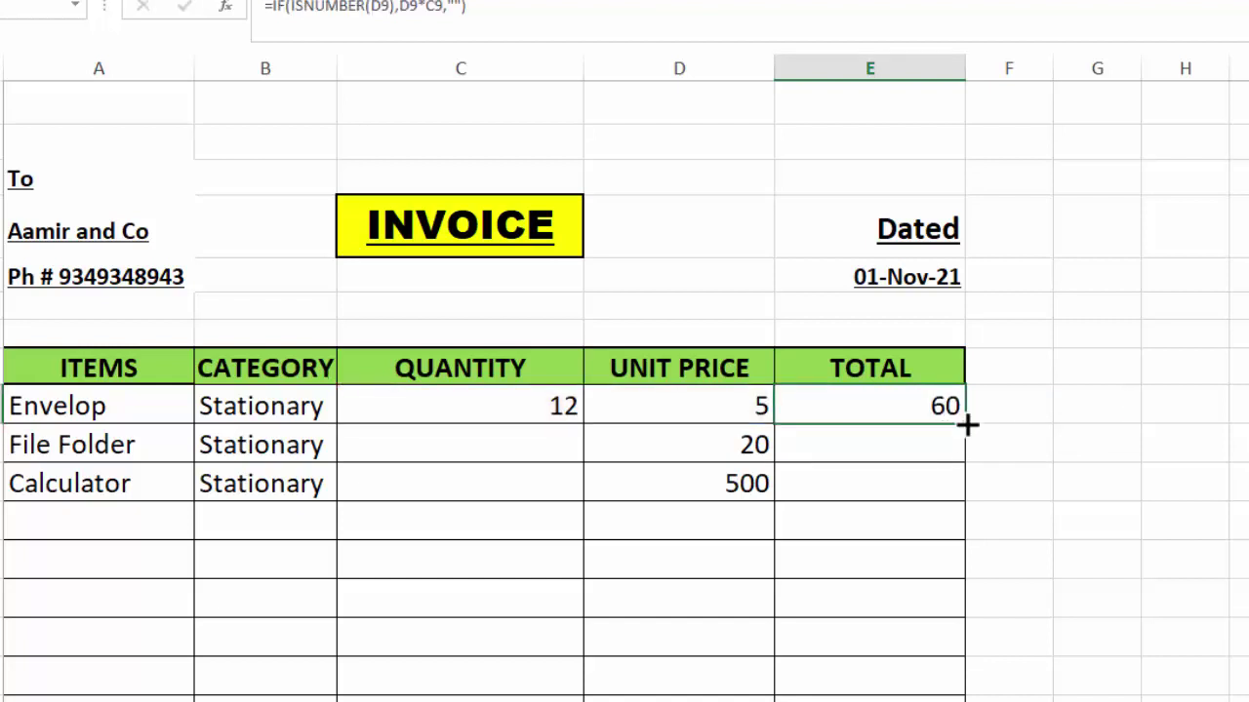
drag(966, 425, 899, 619)
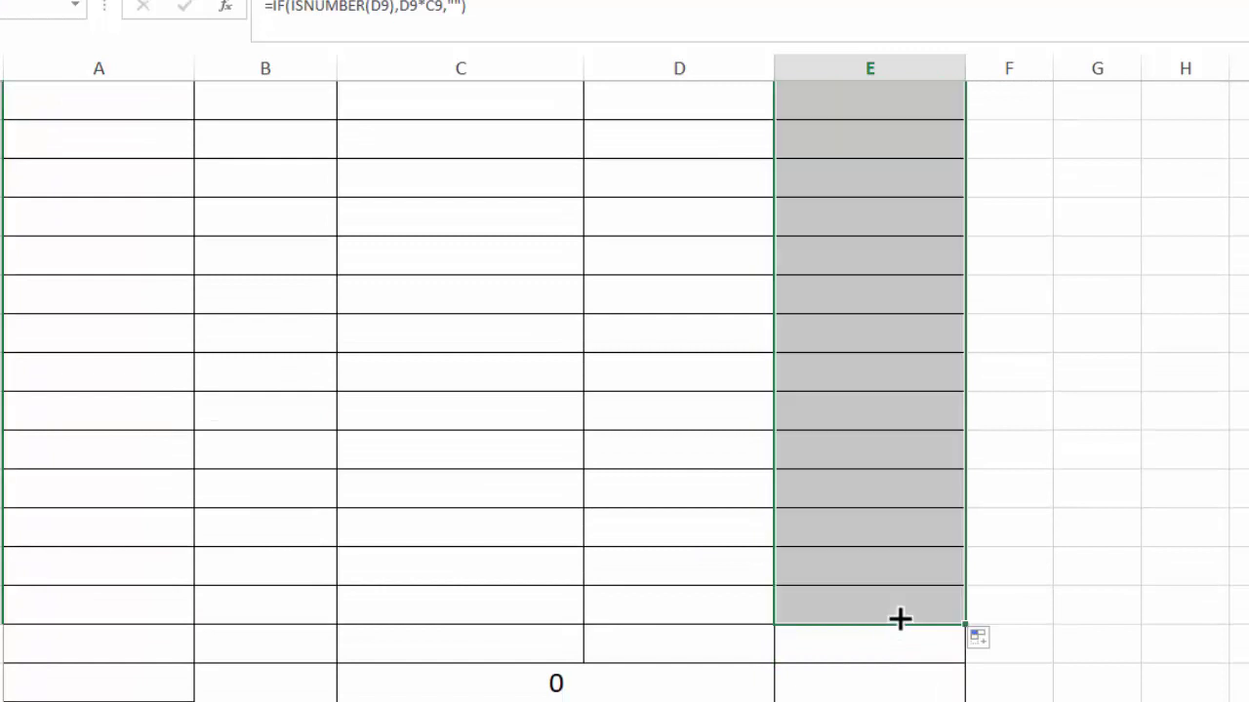
scroll(901, 357, up, 5)
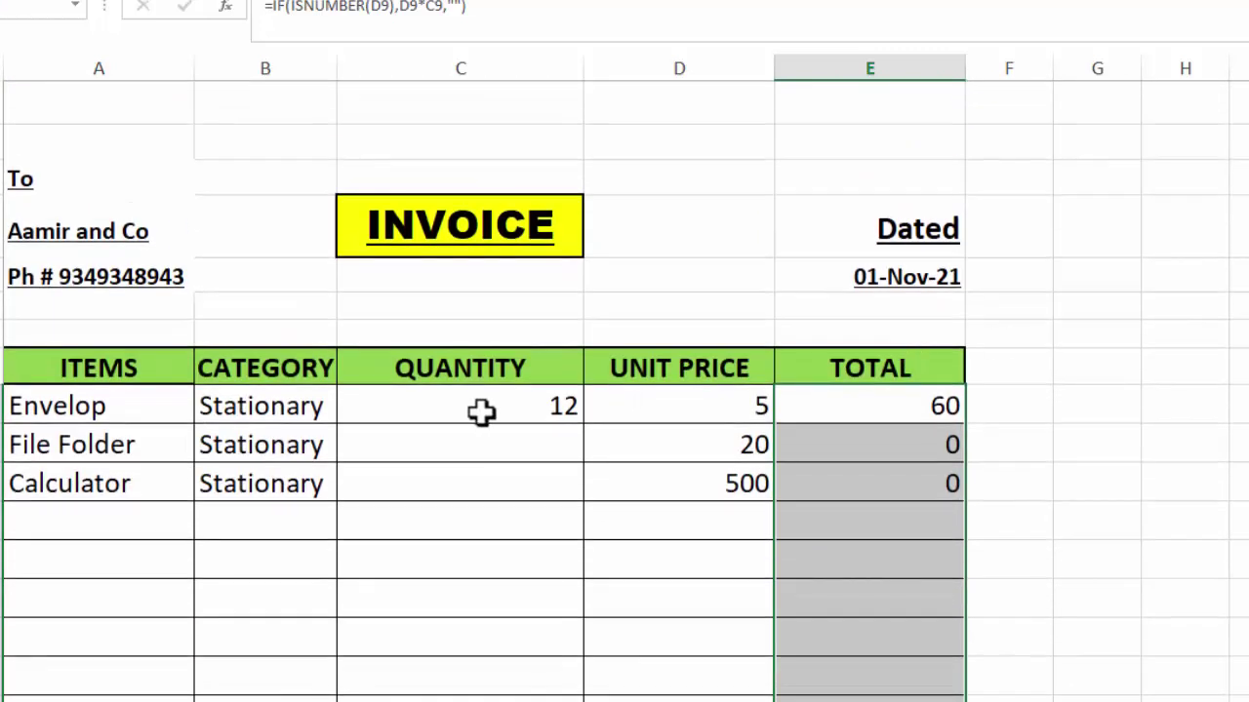
Enter a quantity of 13 for File Folder and 14 for Calculator
click(452, 436)
key(Tab)
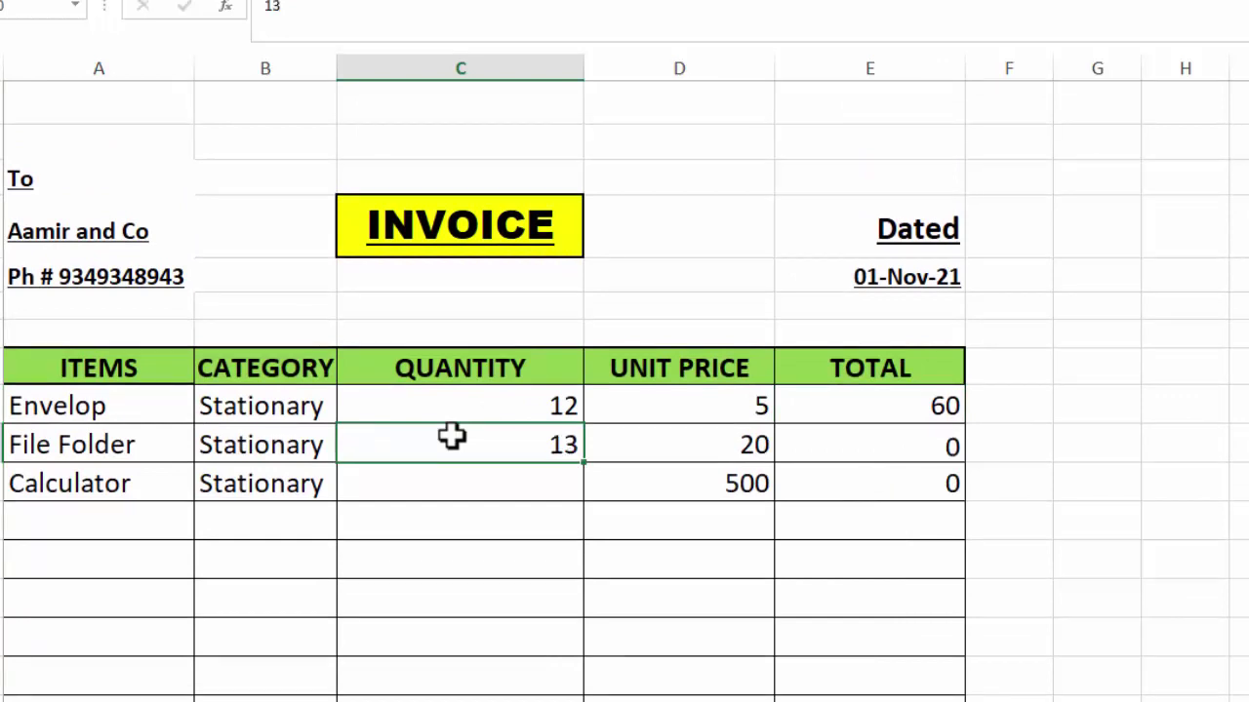
click(524, 483)
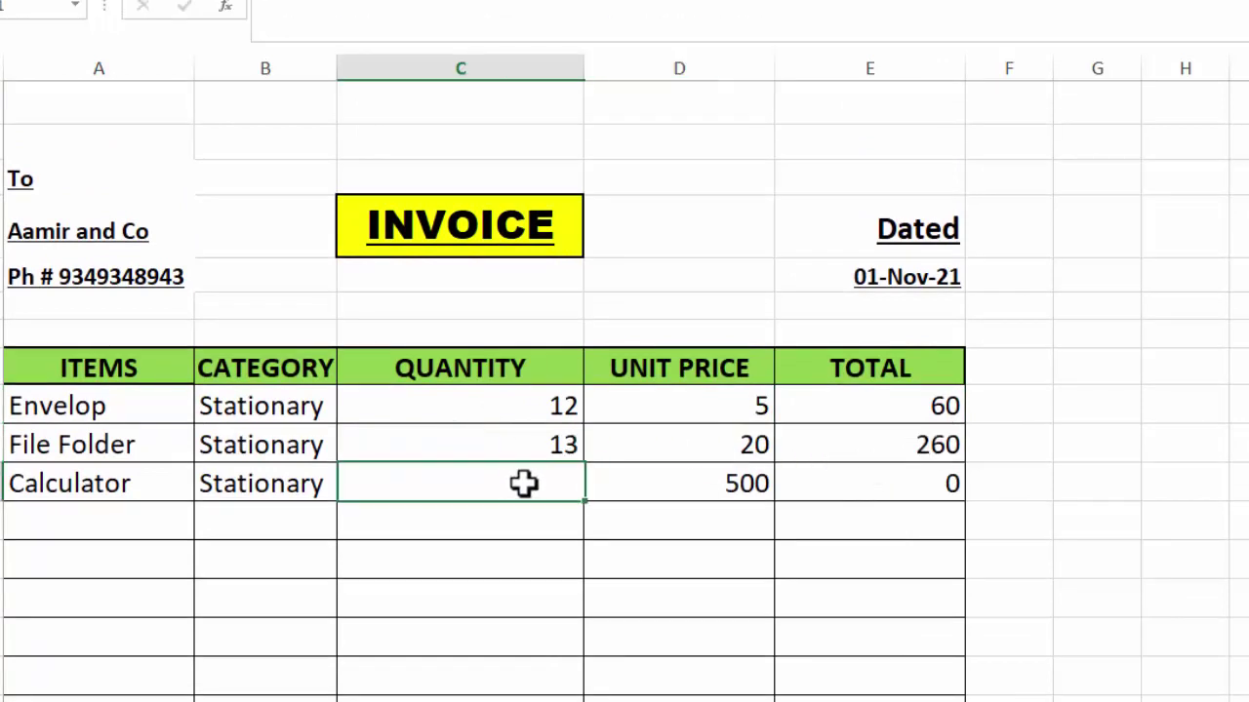
text(14)
key(Tab)
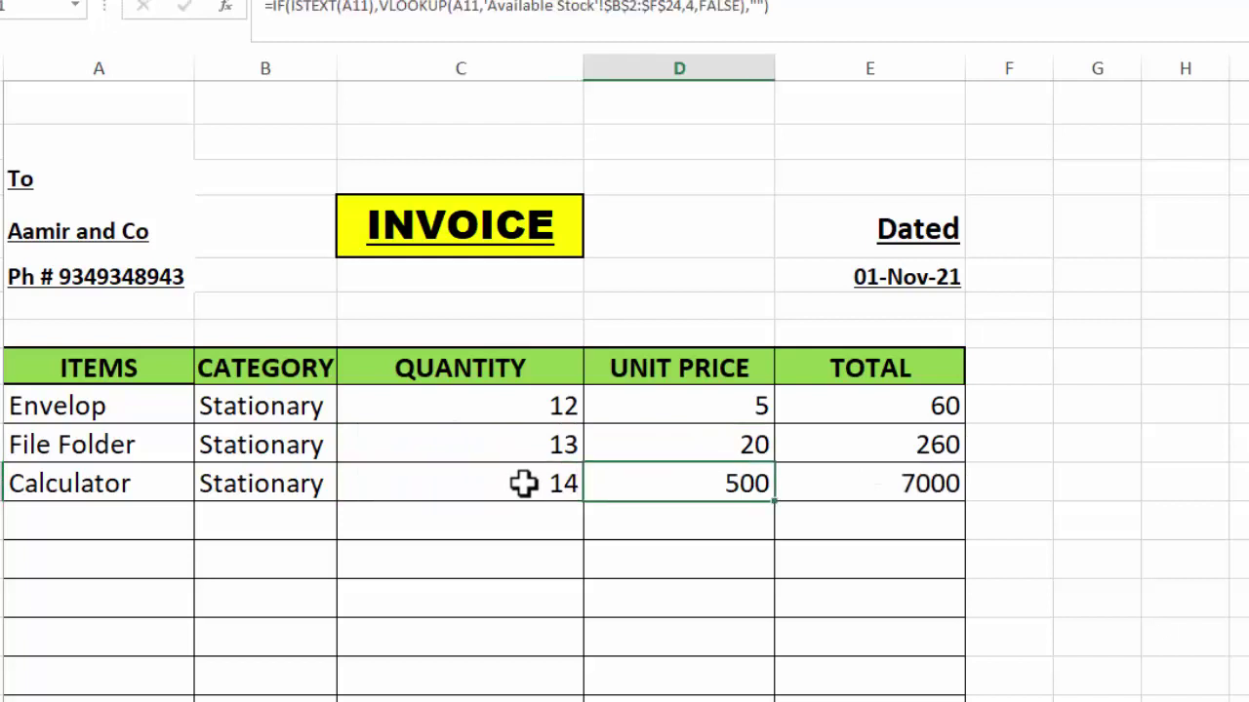
Choose Legal Pad as the fourth invoice item in A12 and enter a quantity of 10 for it
click(145, 521)
click(204, 529)
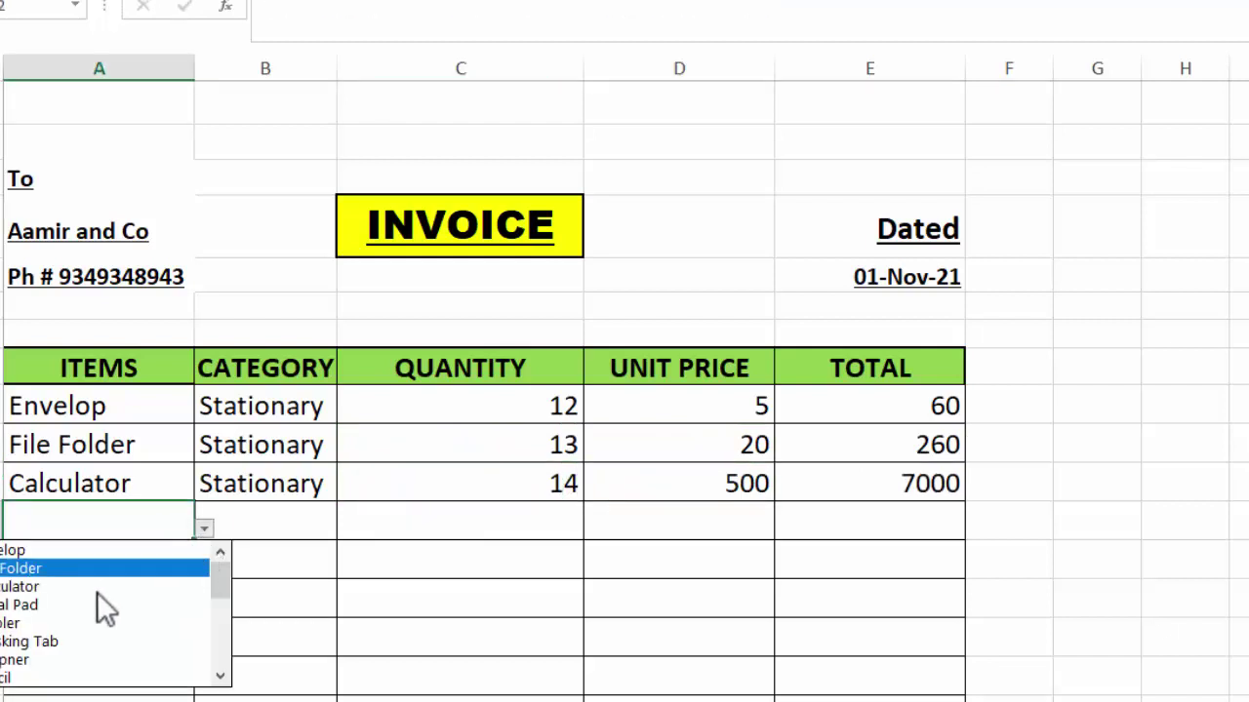
click(96, 597)
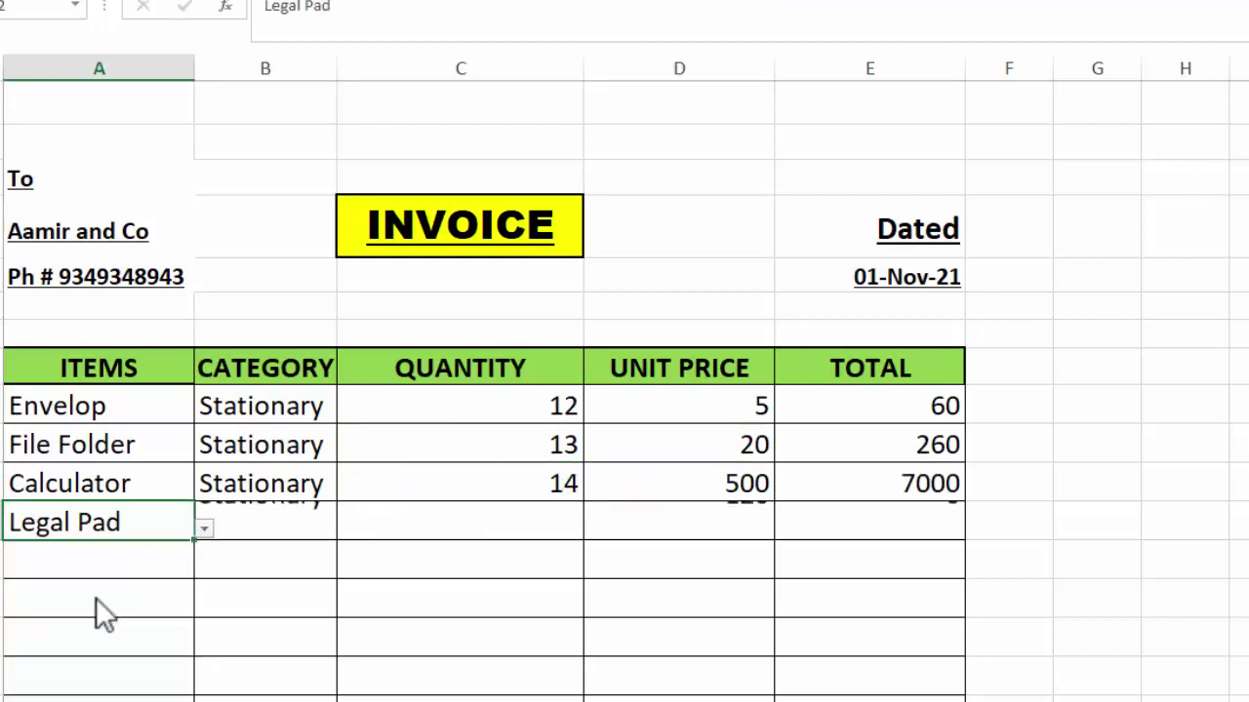
click(549, 519)
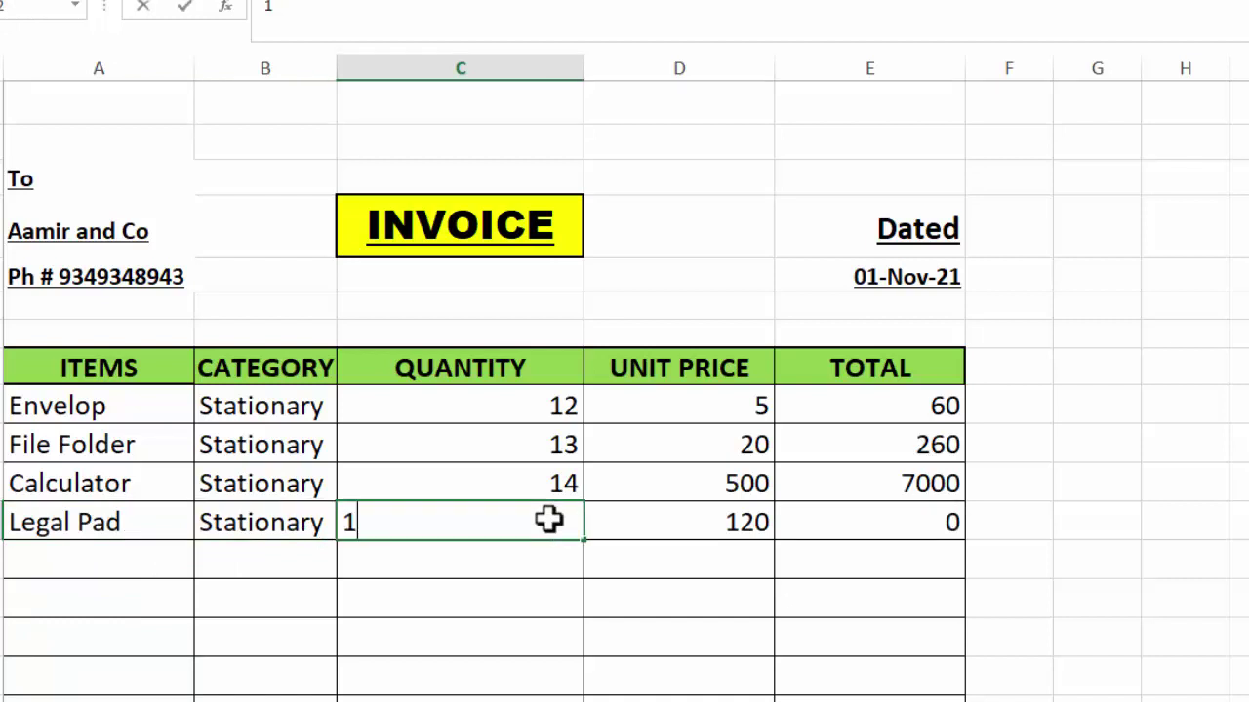
text(10)
key(Tab)
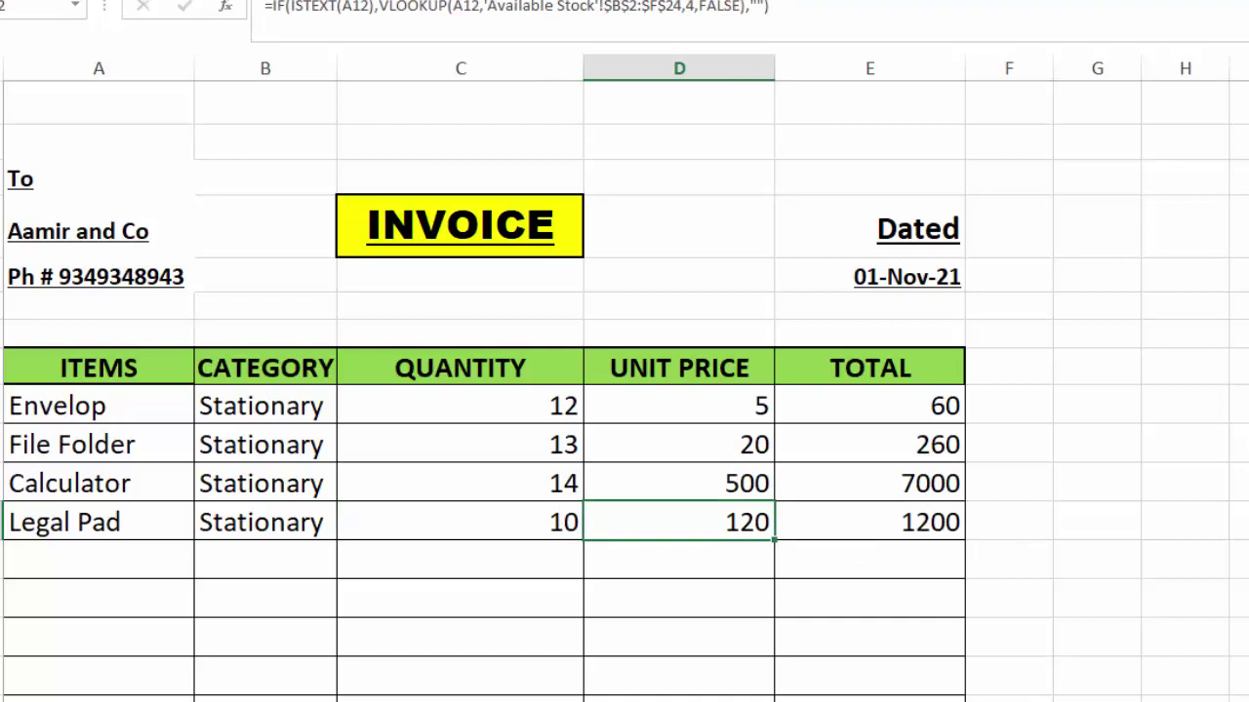
Start data validation for the column J cell below the Available stock heading and allow a List
click(1247, 142)
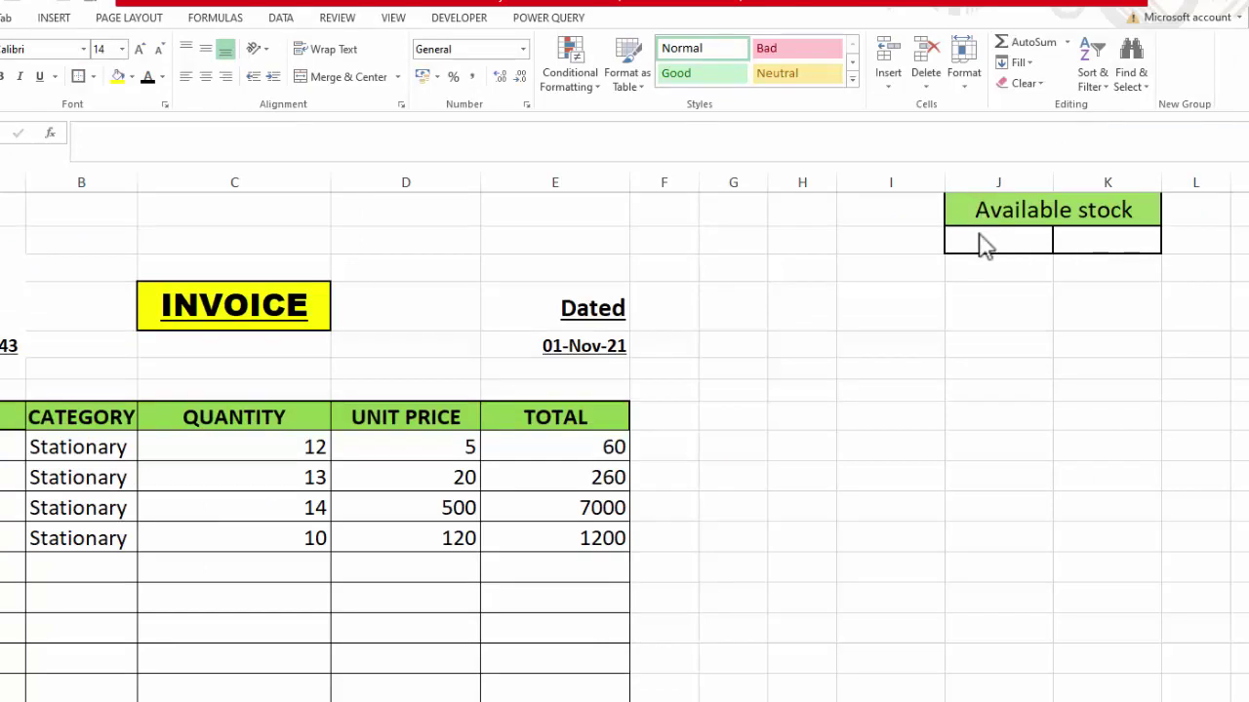
double_click(976, 234)
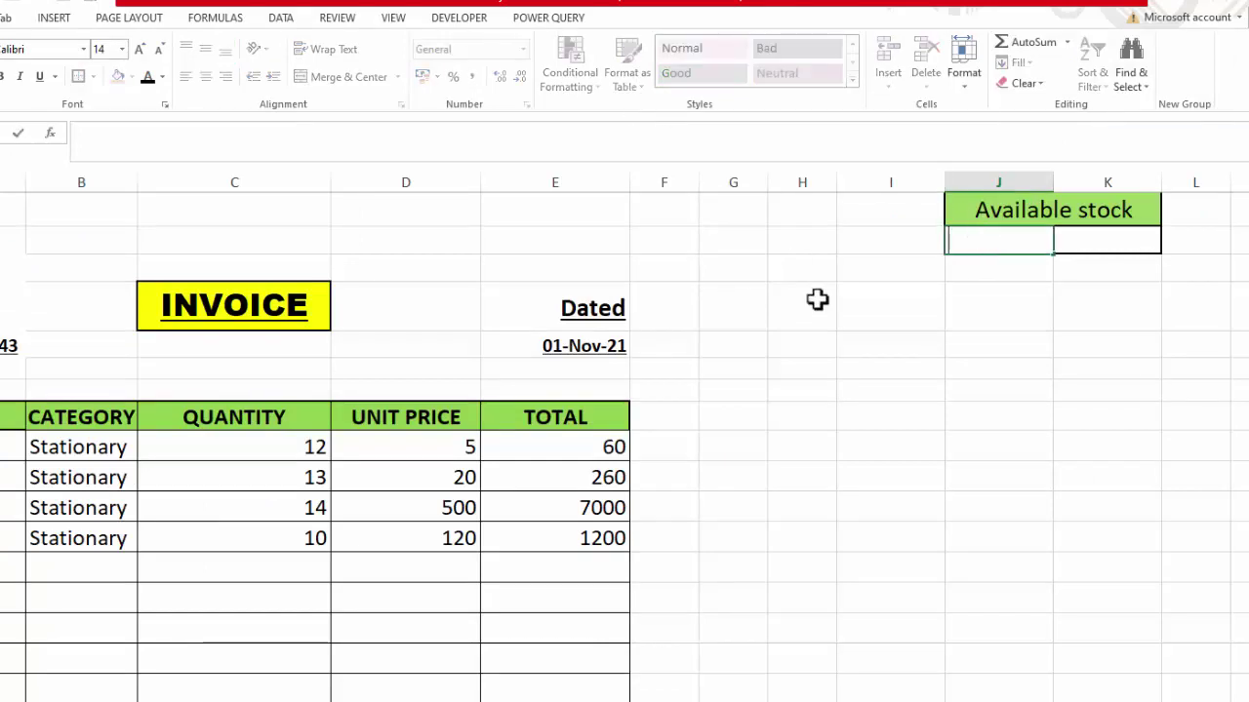
click(280, 17)
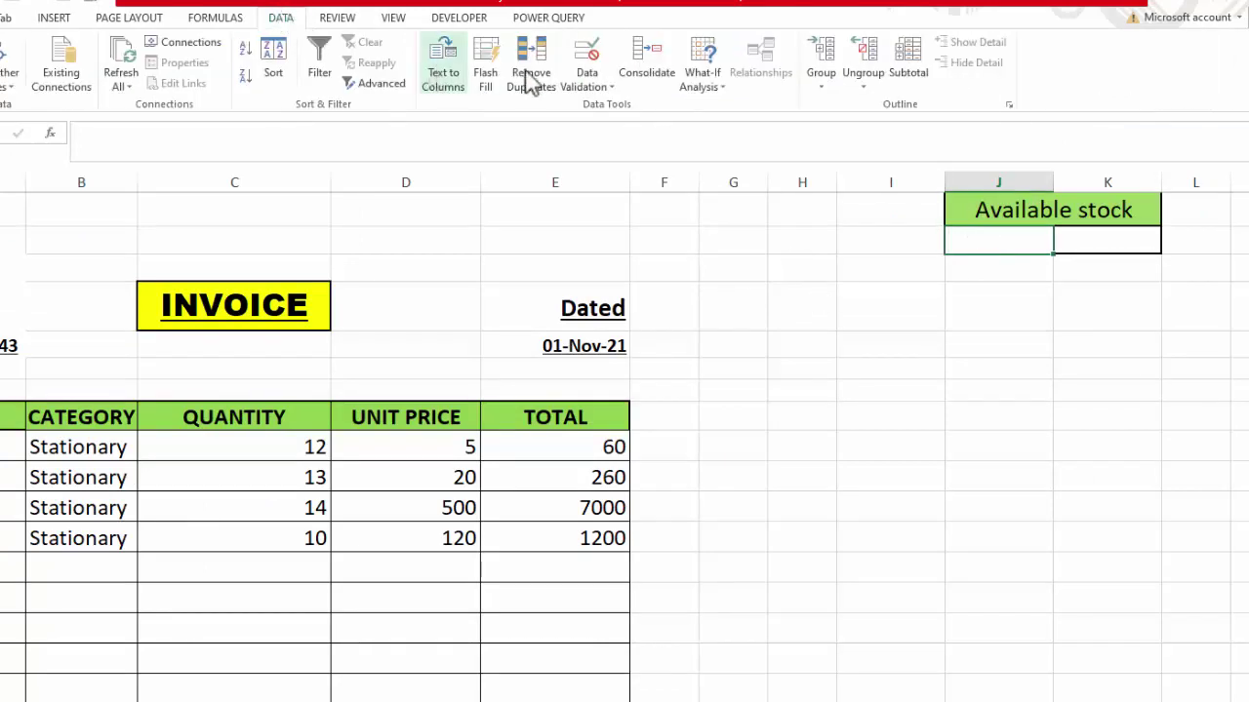
click(587, 88)
click(595, 100)
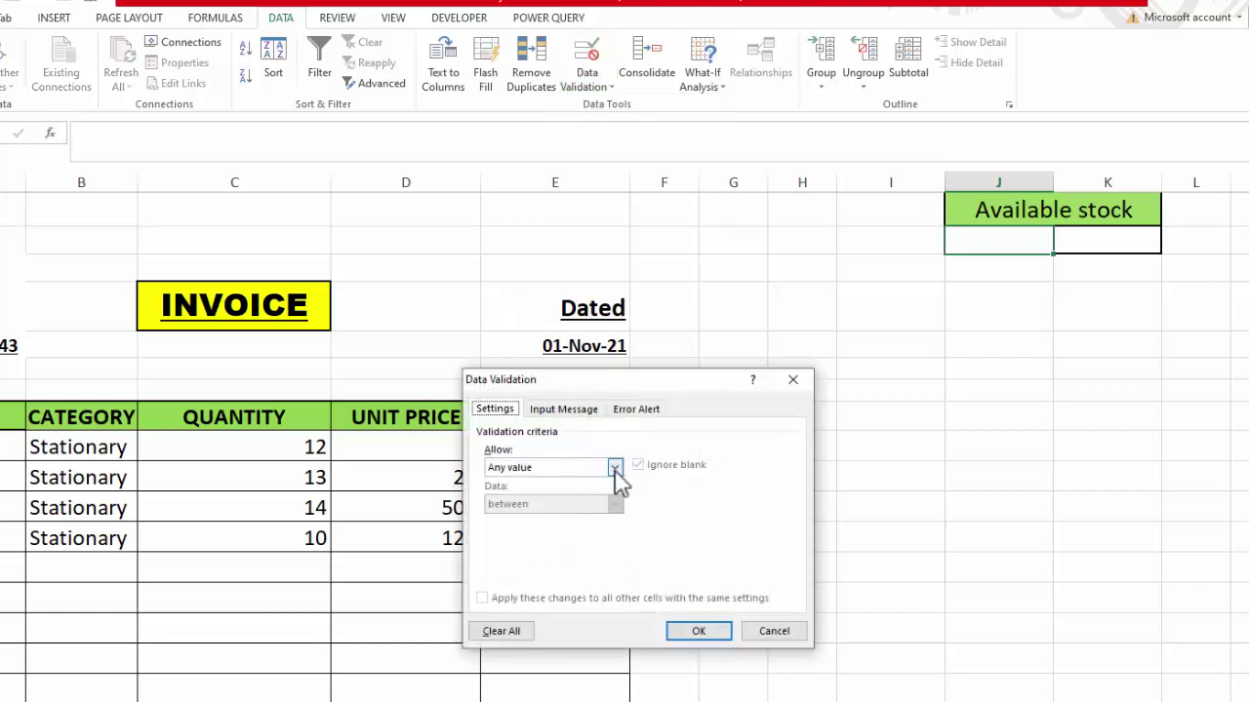
click(616, 470)
click(546, 520)
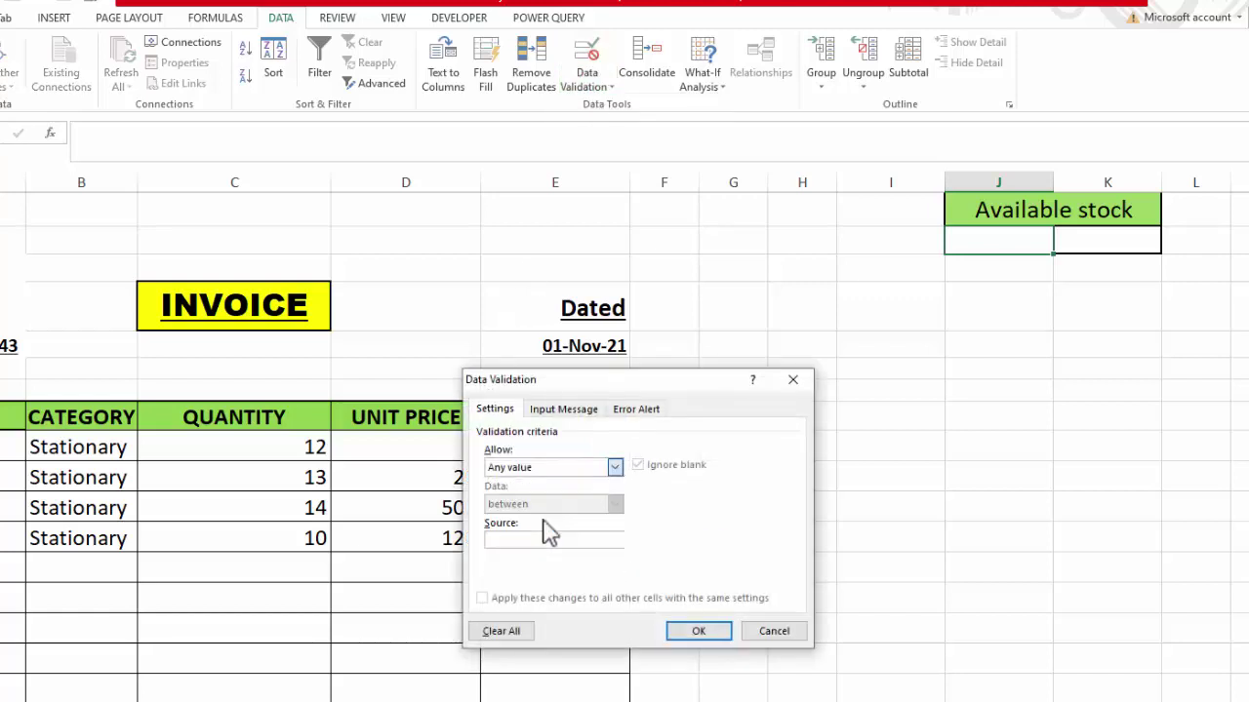
Set the validation list source to the item names in 'Available Stock'!$B$3:$B$24 and apply it to the stock lookup cell
click(535, 539)
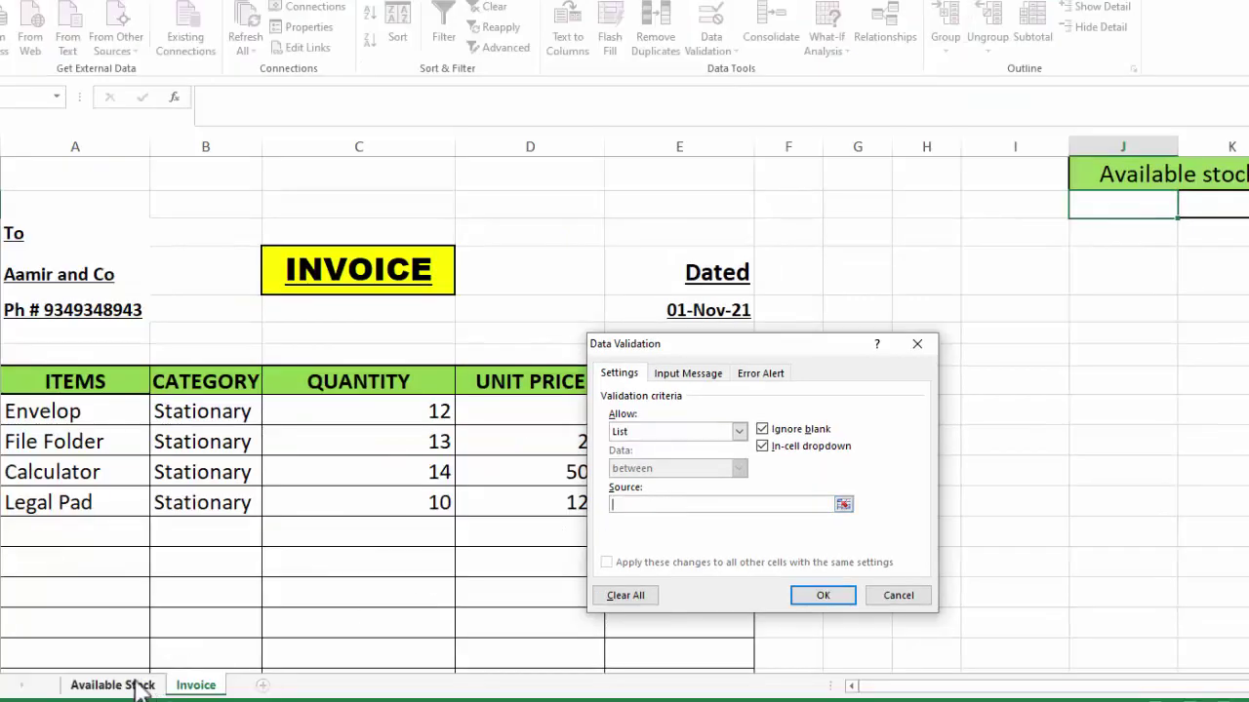
click(137, 686)
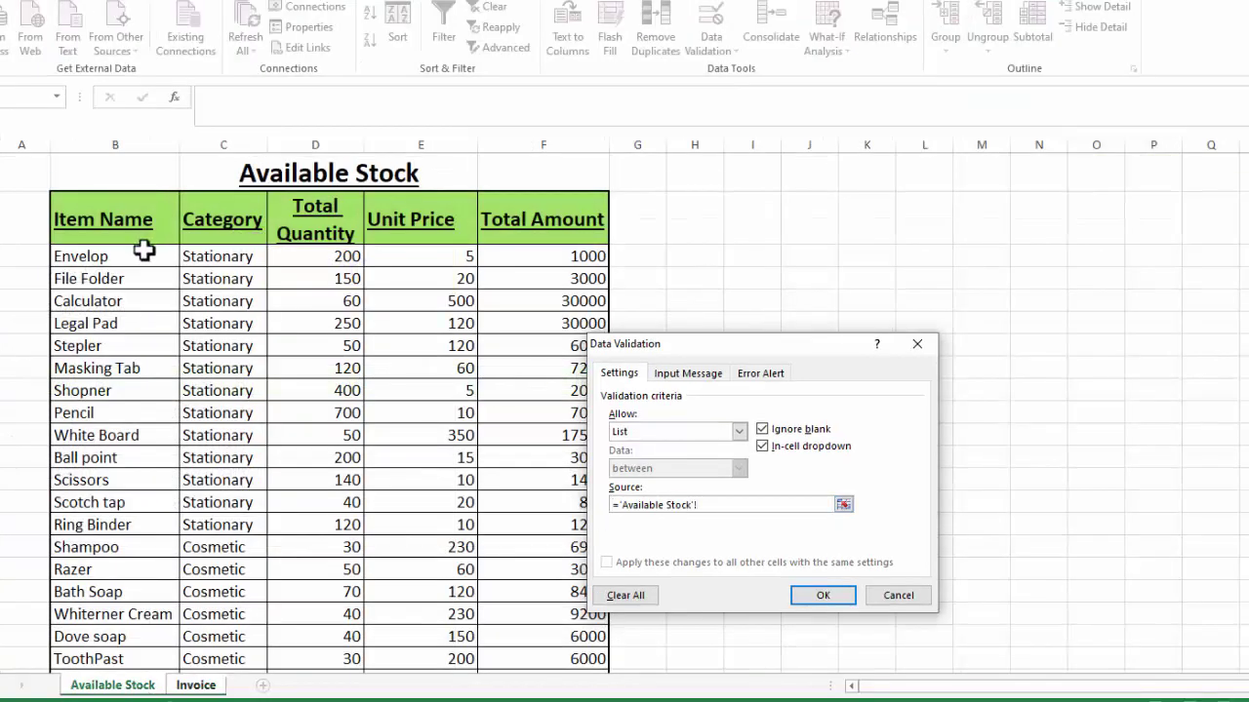
drag(139, 257, 124, 667)
mouse_move(115, 612)
mouse_down()
mouse_move(120, 672)
mouse_move(120, 636)
mouse_up()
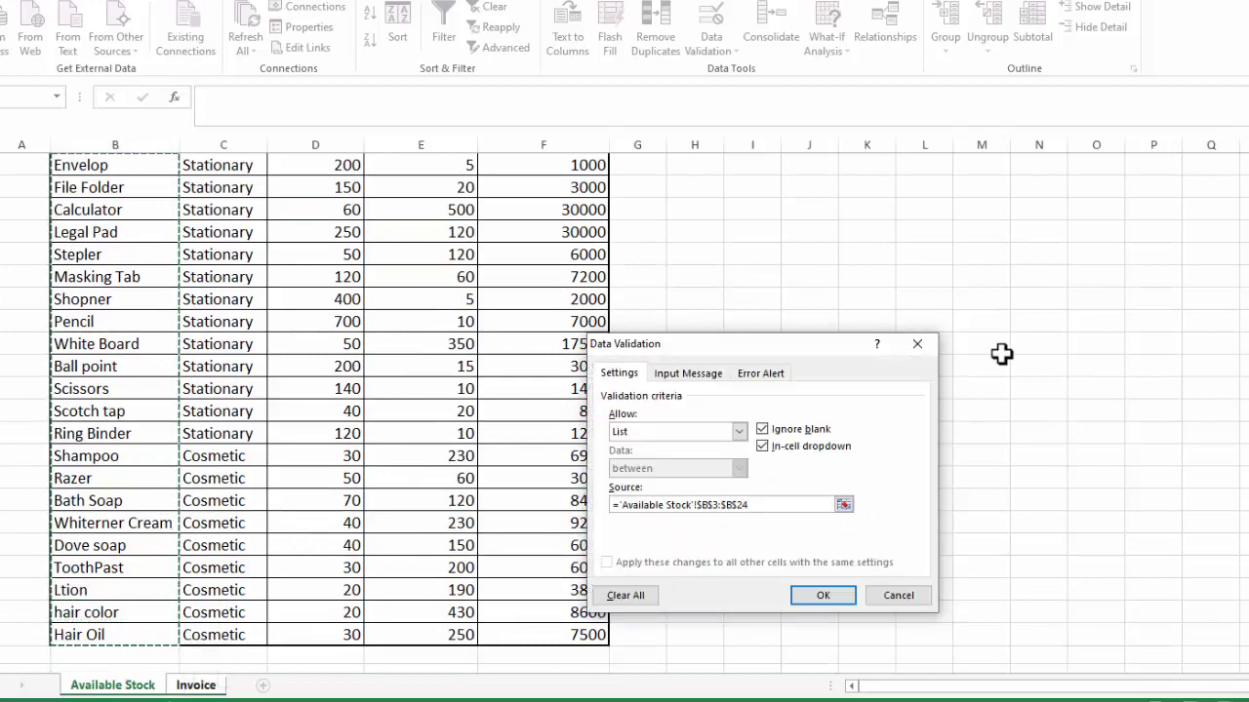
click(824, 597)
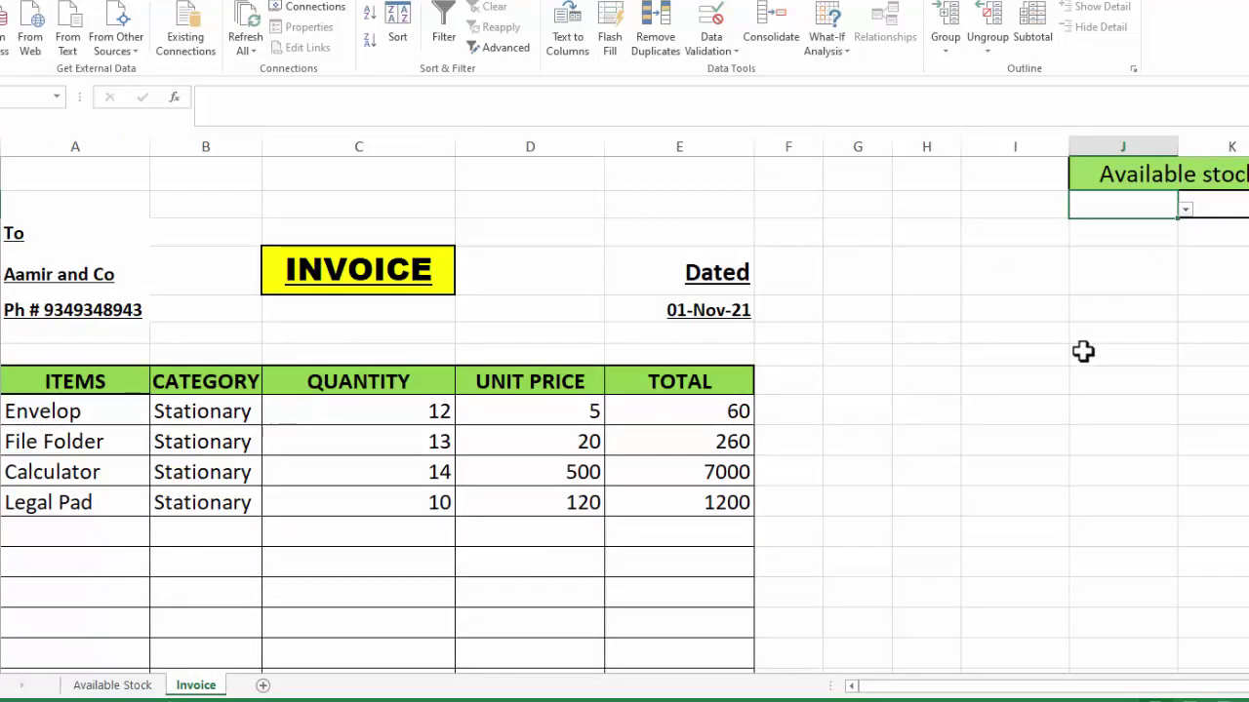
Choose Envelop from the item list in J2, below the Available stock heading
click(1192, 208)
click(1165, 205)
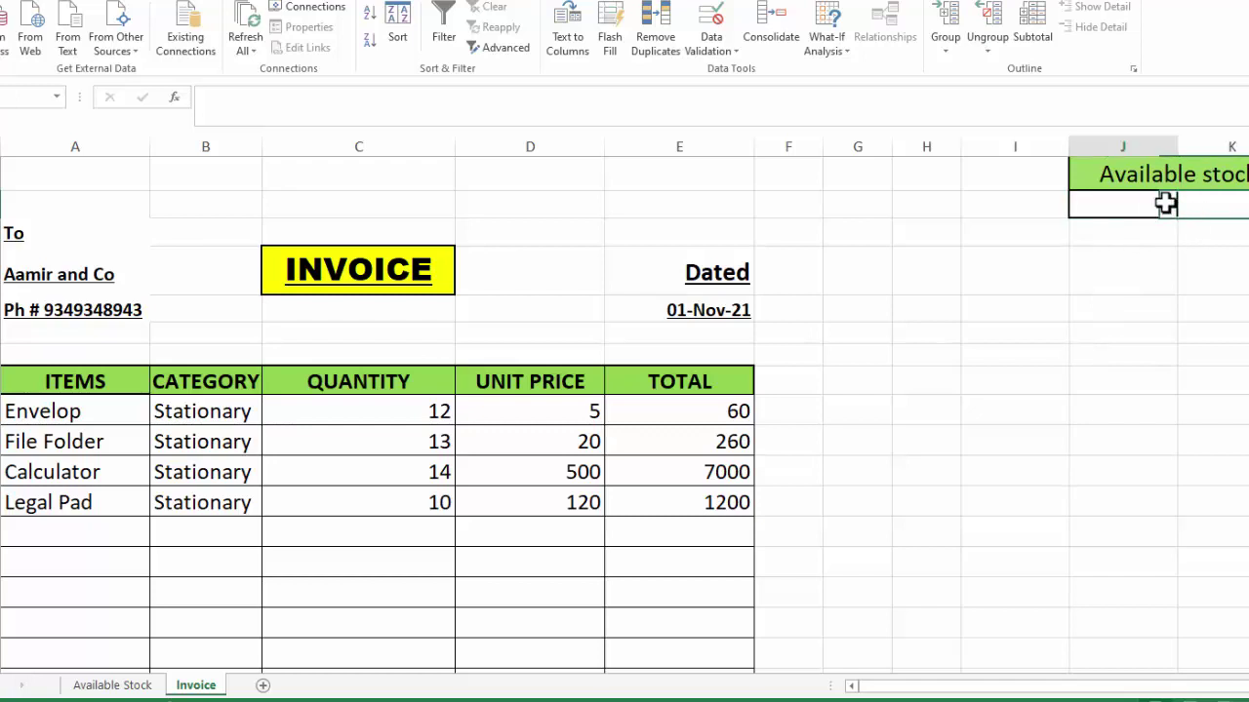
click(1188, 214)
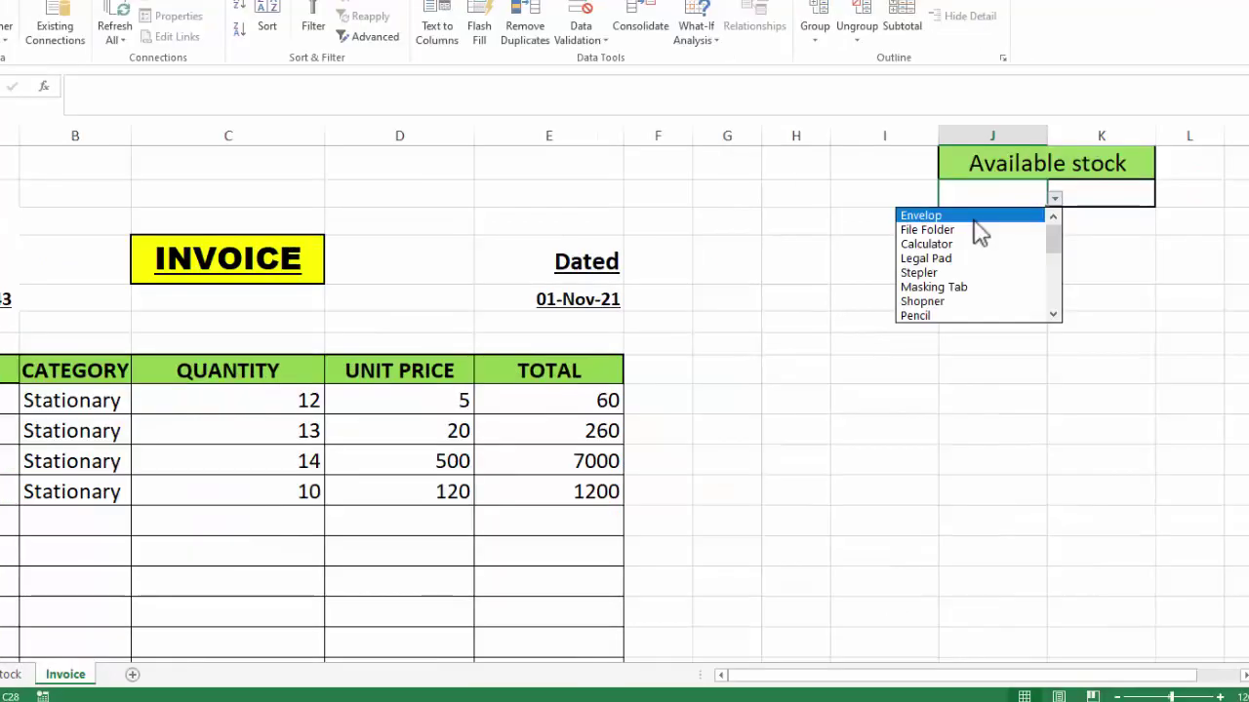
click(1098, 227)
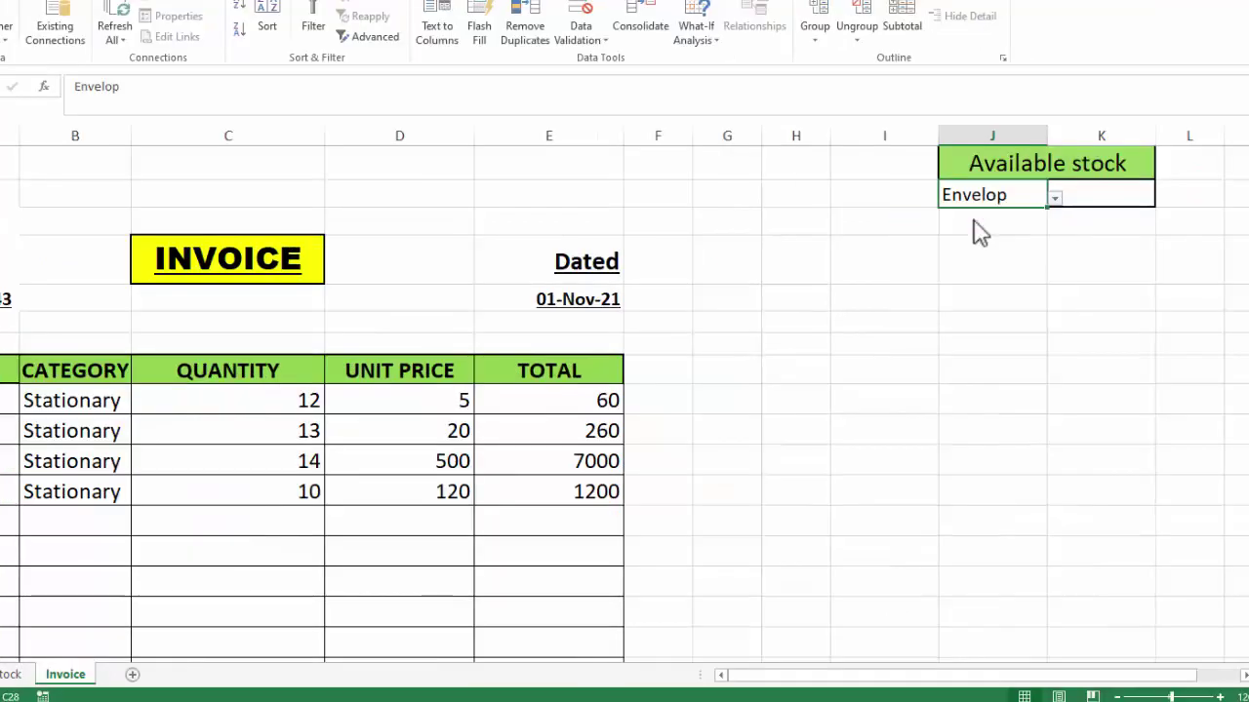
click(1105, 200)
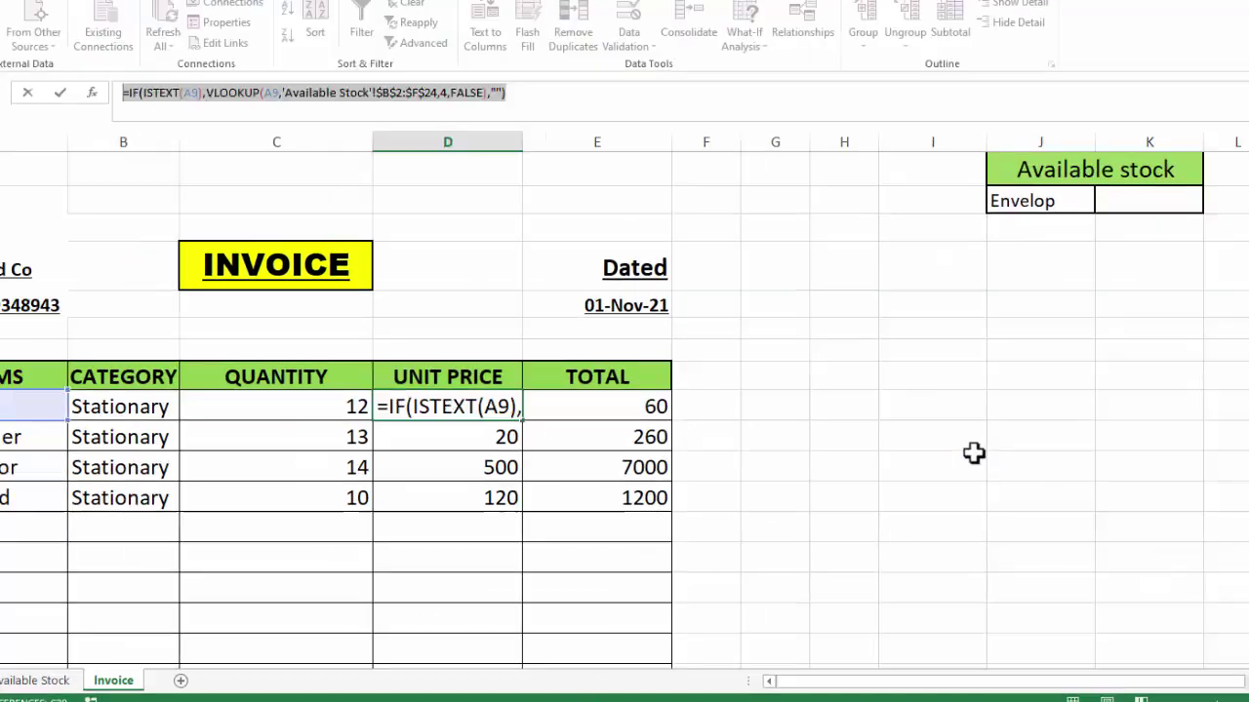
click(971, 455)
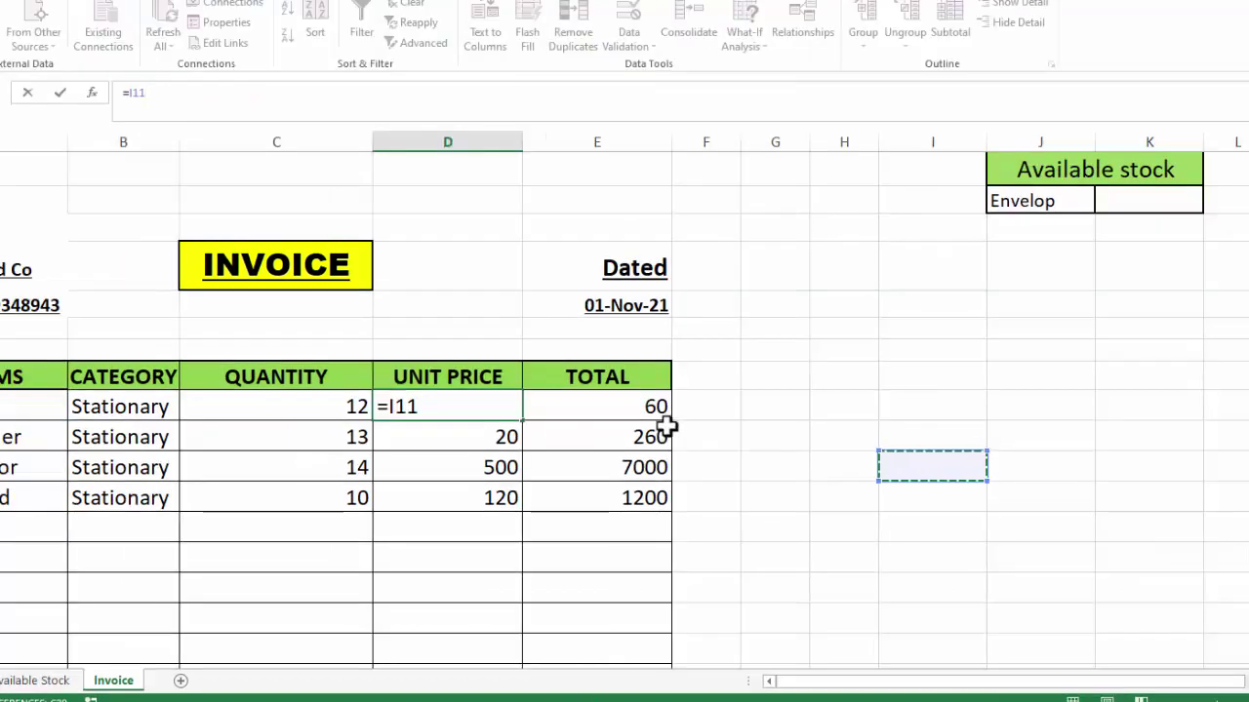
key(Escape)
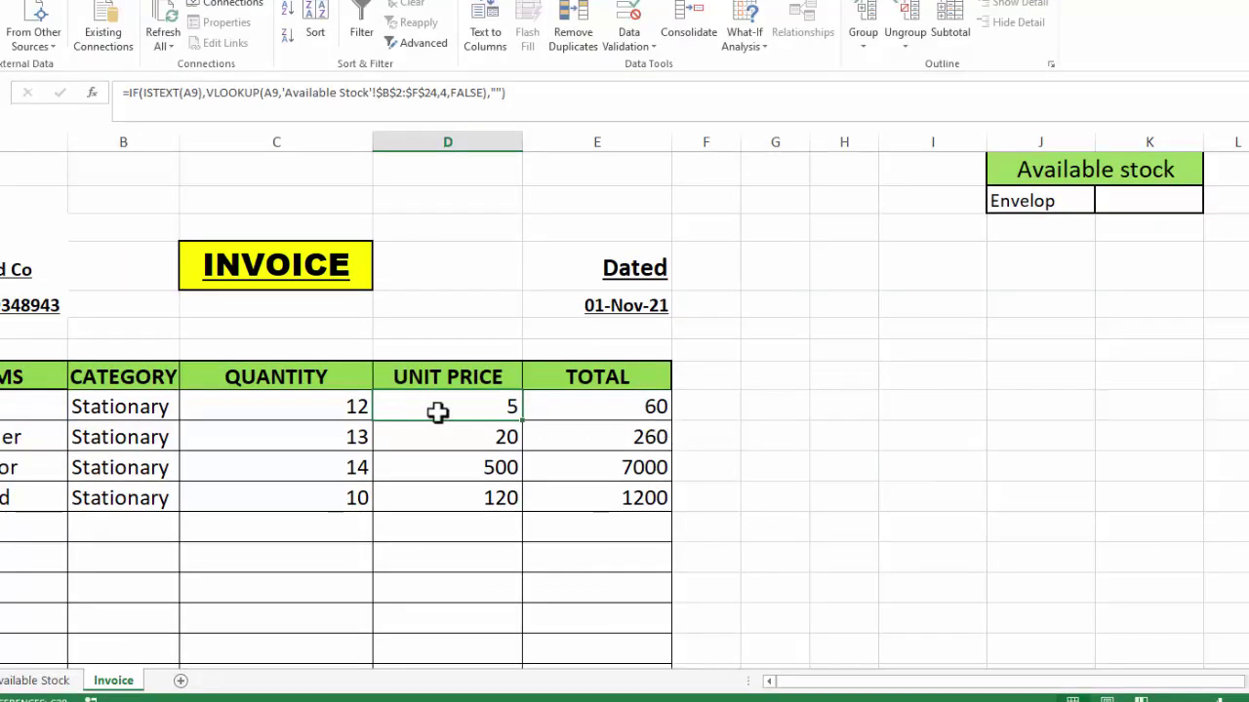
Copy the CATEGORY formula text from B9 into K2, beside the stock lookup item
click(158, 408)
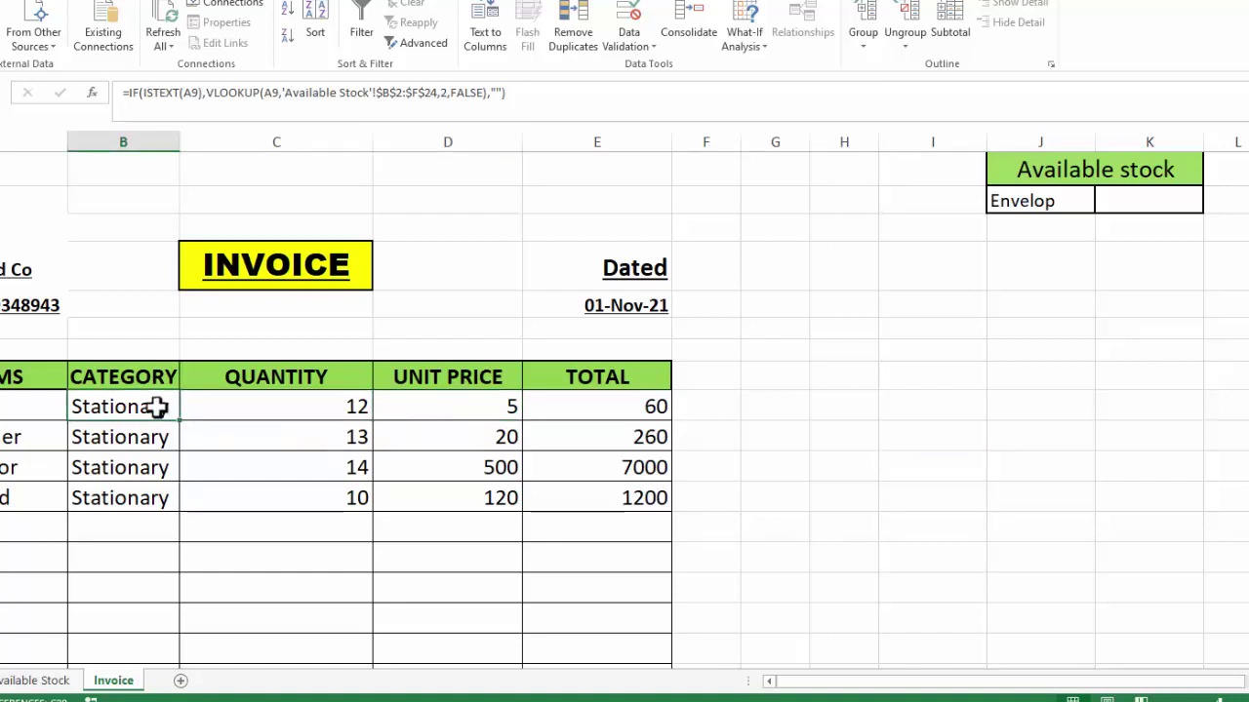
drag(546, 91, 125, 87)
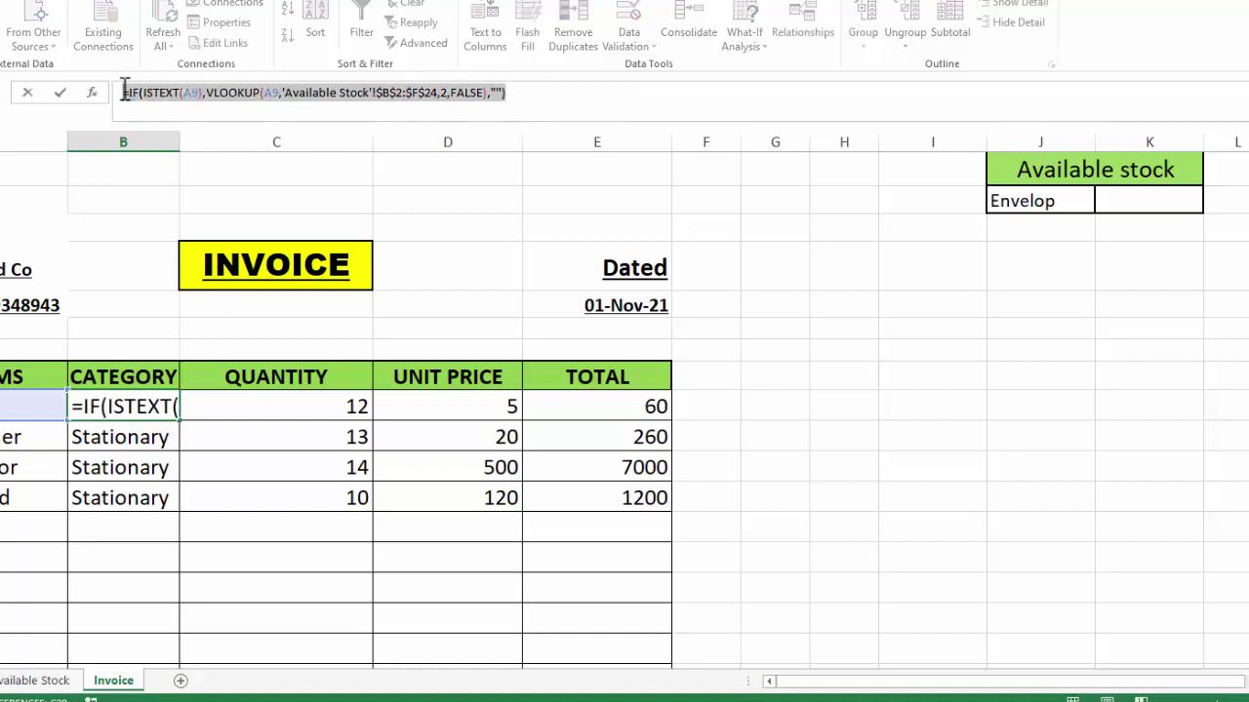
key(ctrl+c)
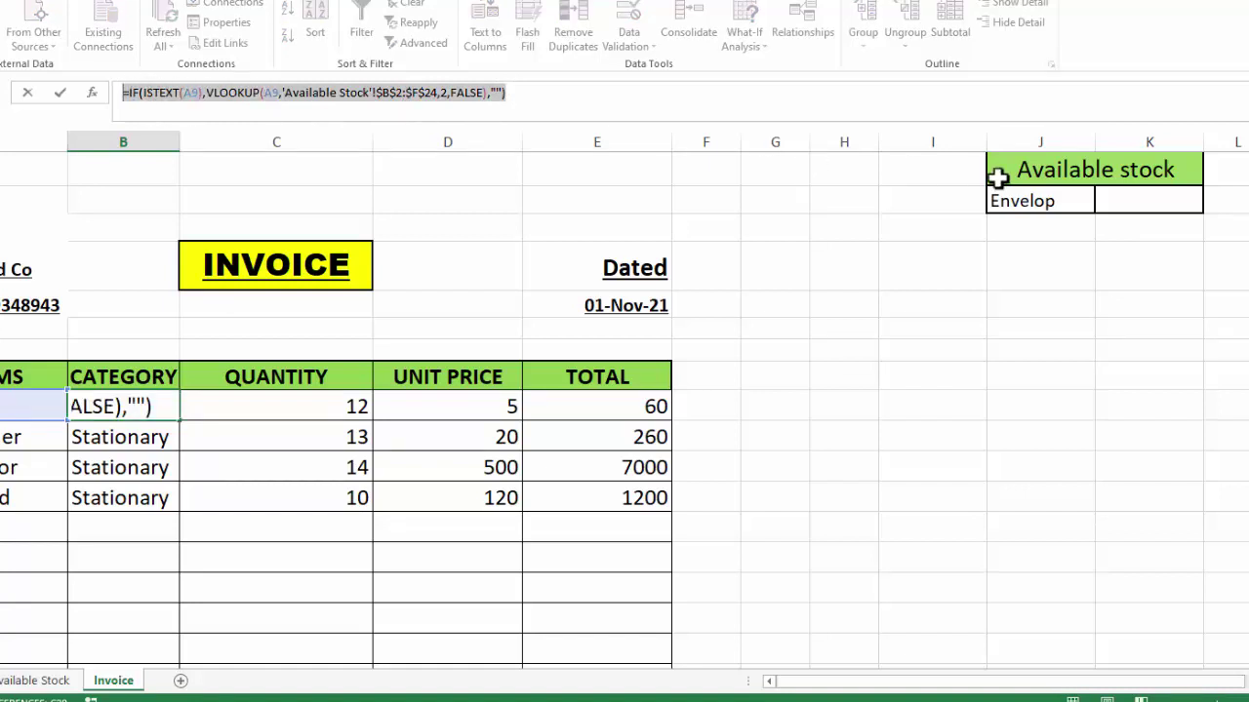
key(Tab)
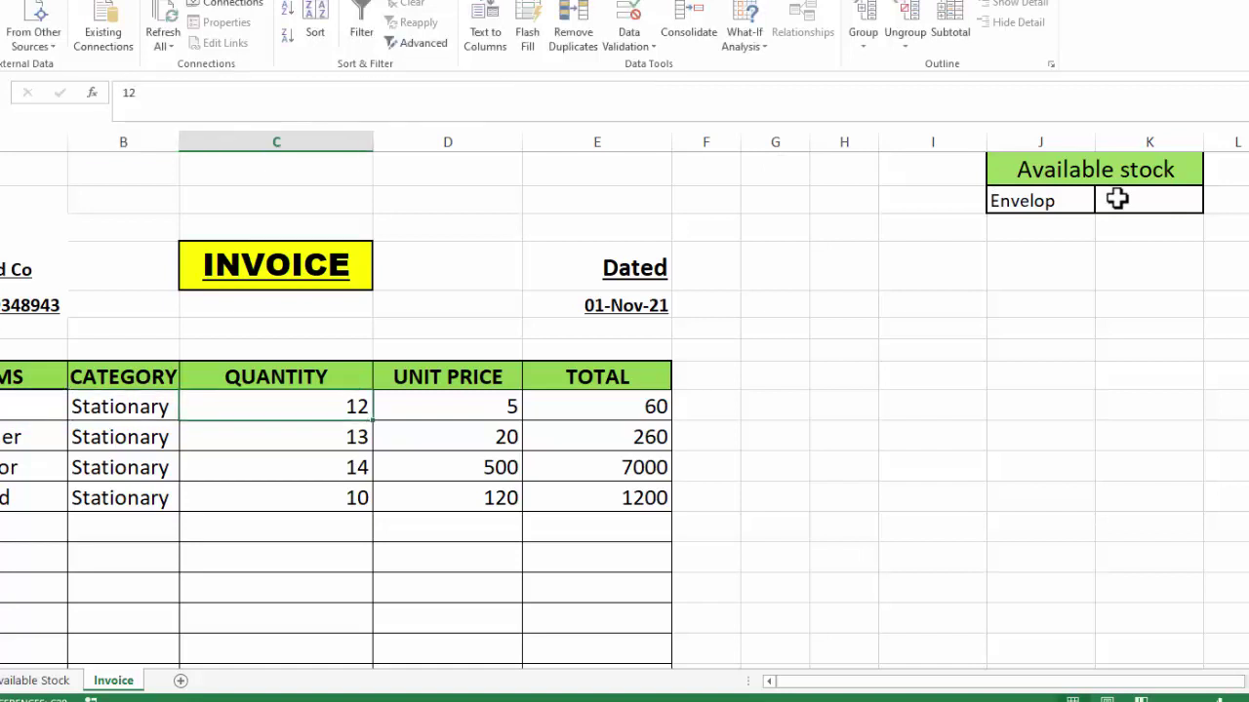
click(1113, 200)
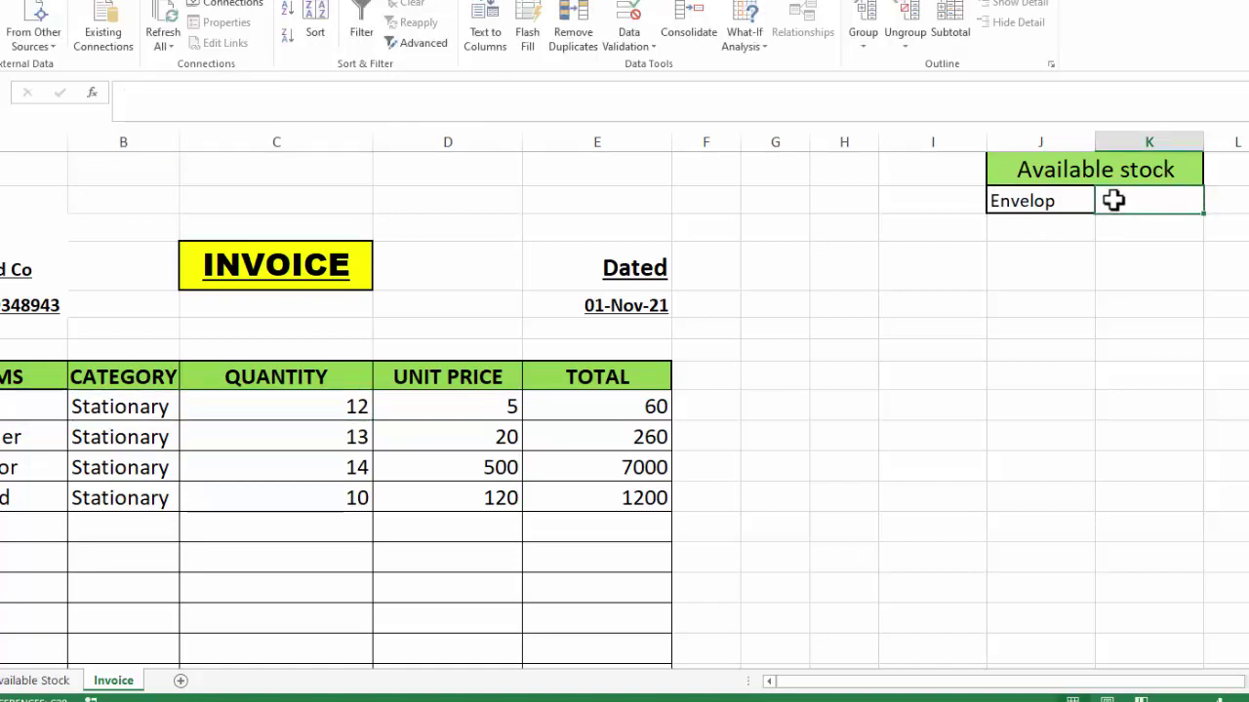
key(ctrl+v)
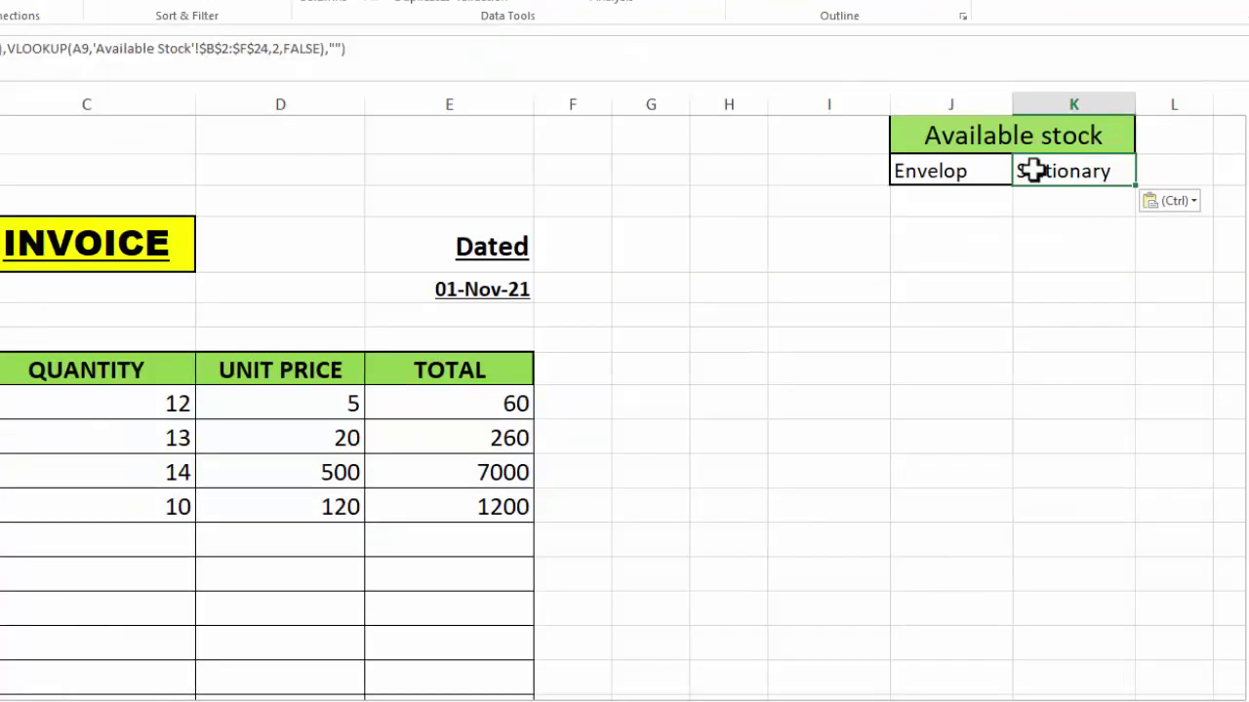
Replace both A9 references in the K2 formula with J2, in the VLOOKUP lookup value and the ISTEXT test
double_click(1033, 170)
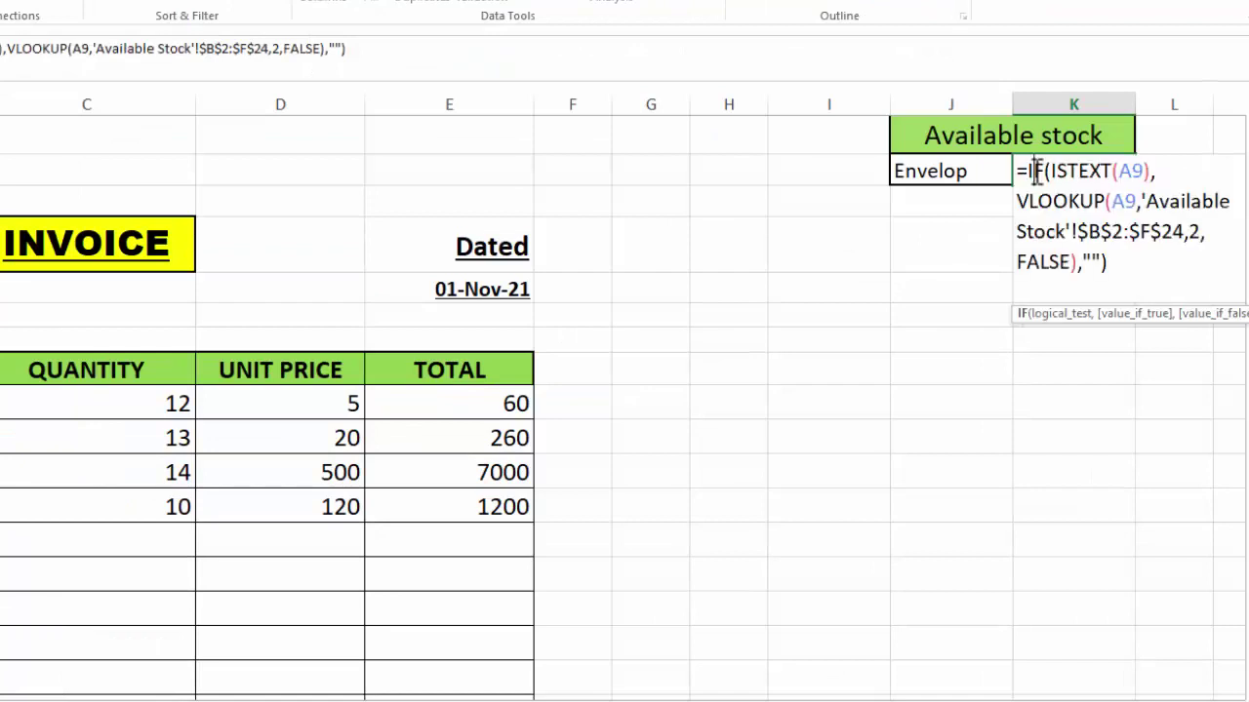
double_click(1122, 200)
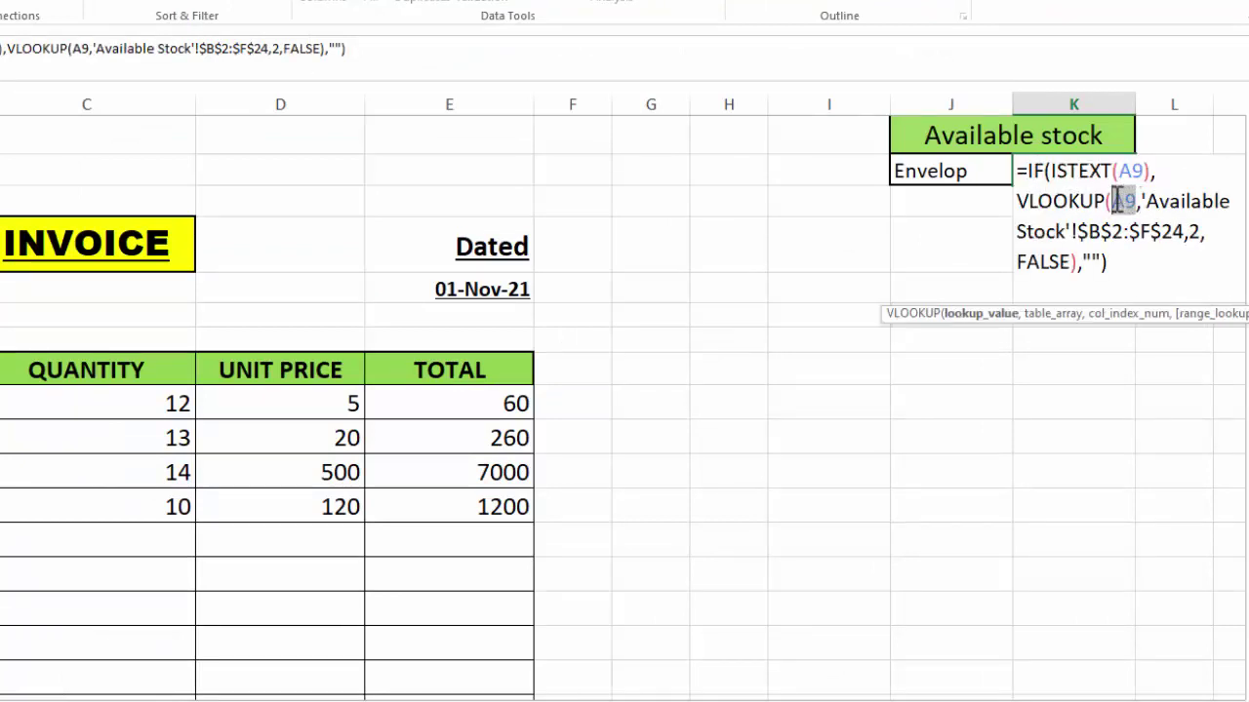
click(961, 170)
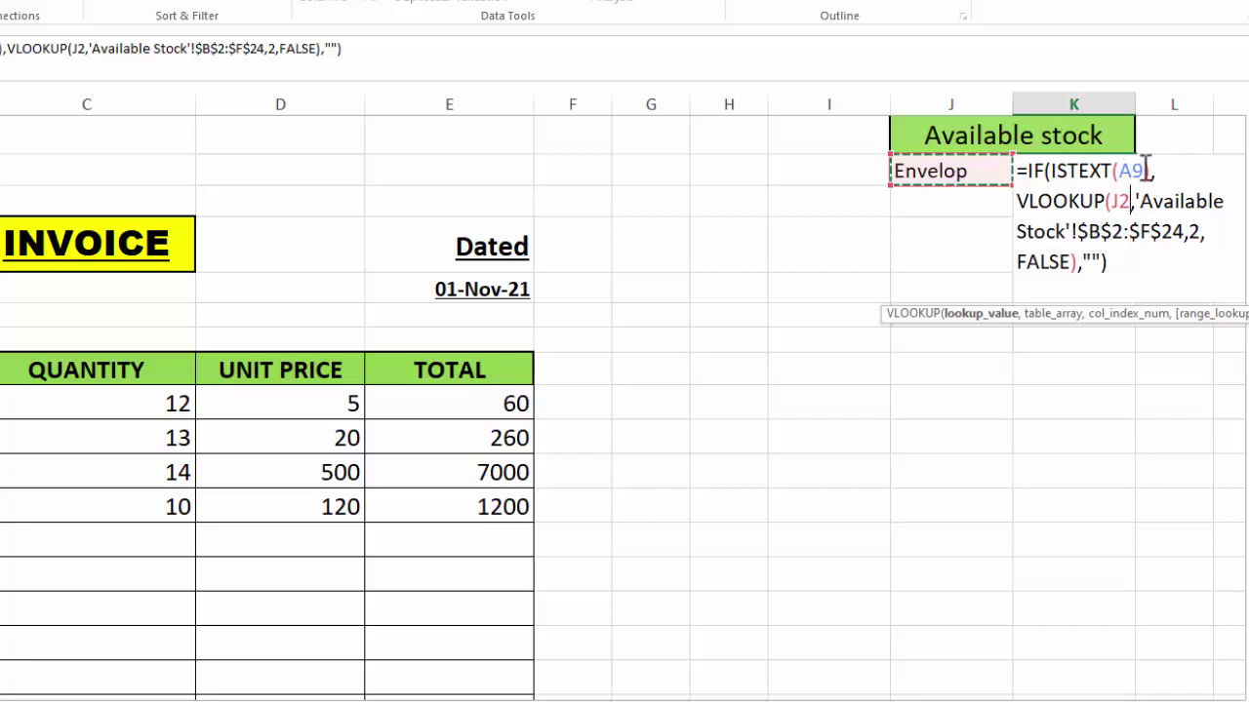
drag(1146, 171, 1127, 171)
click(956, 171)
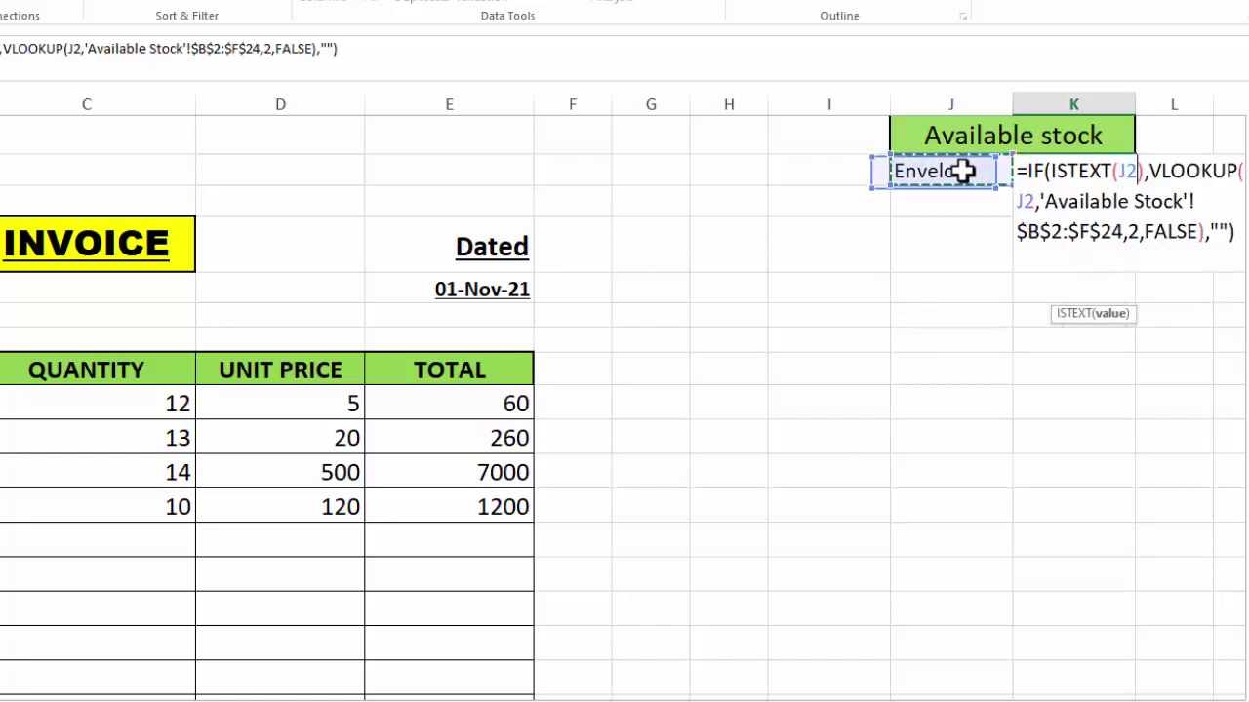
click(1235, 232)
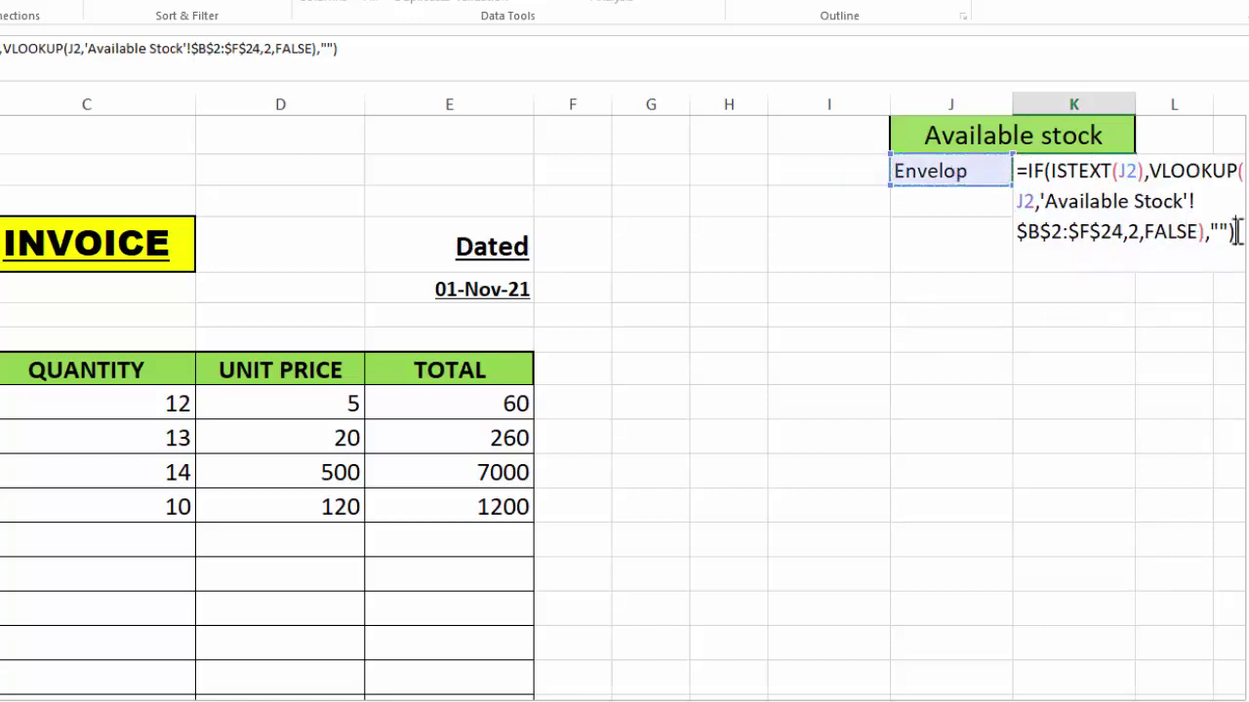
key(Return)
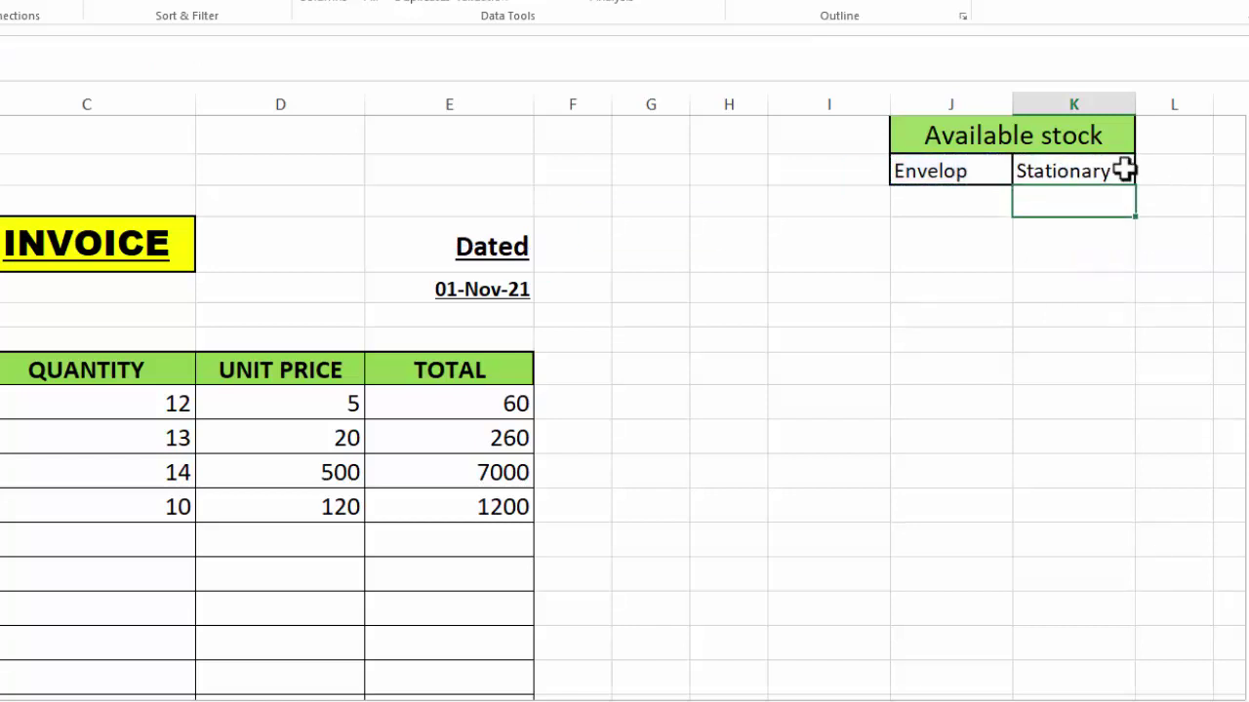
Set the VLOOKUP column index in the K2 formula to 3 to return the item's total quantity
click(1125, 171)
double_click(1110, 171)
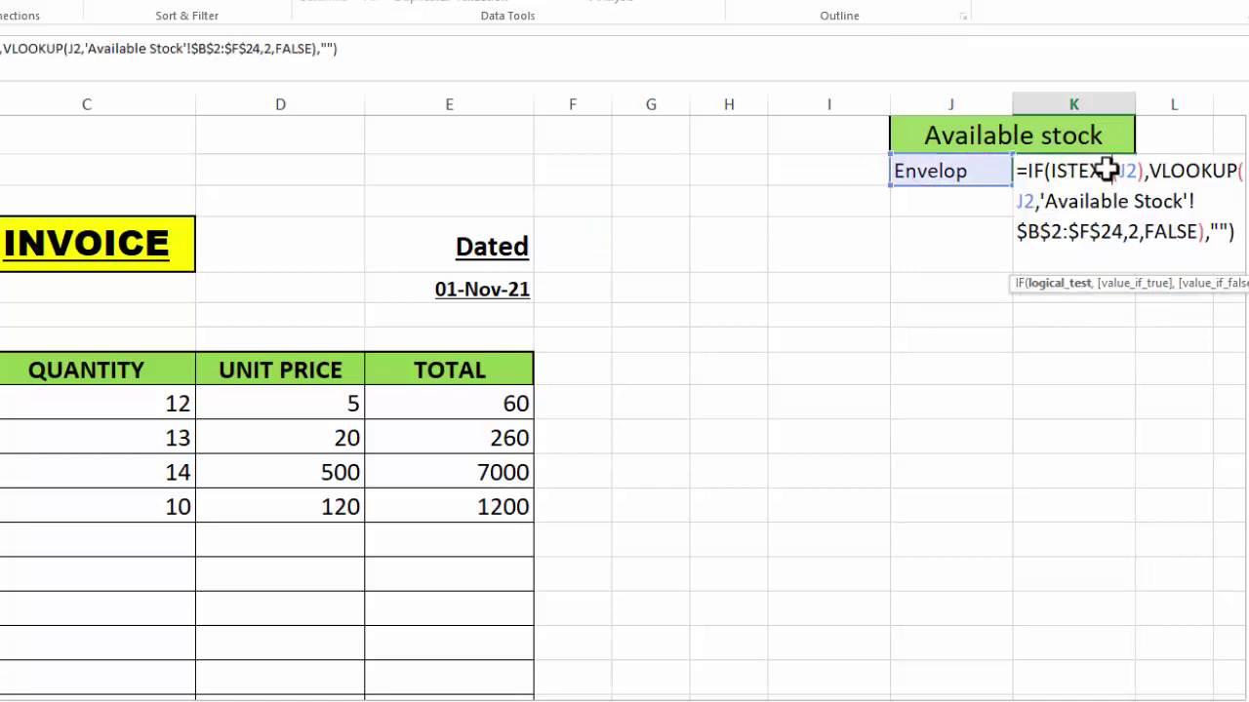
click(1138, 241)
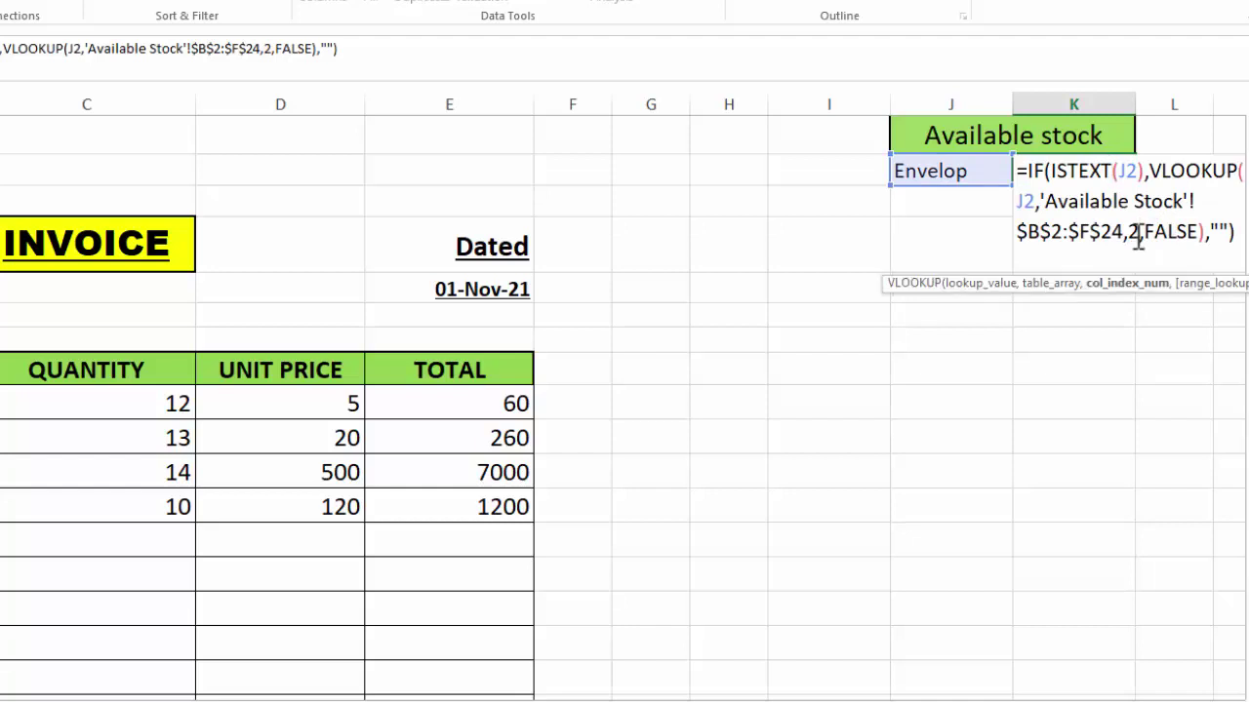
key(BackSpace)
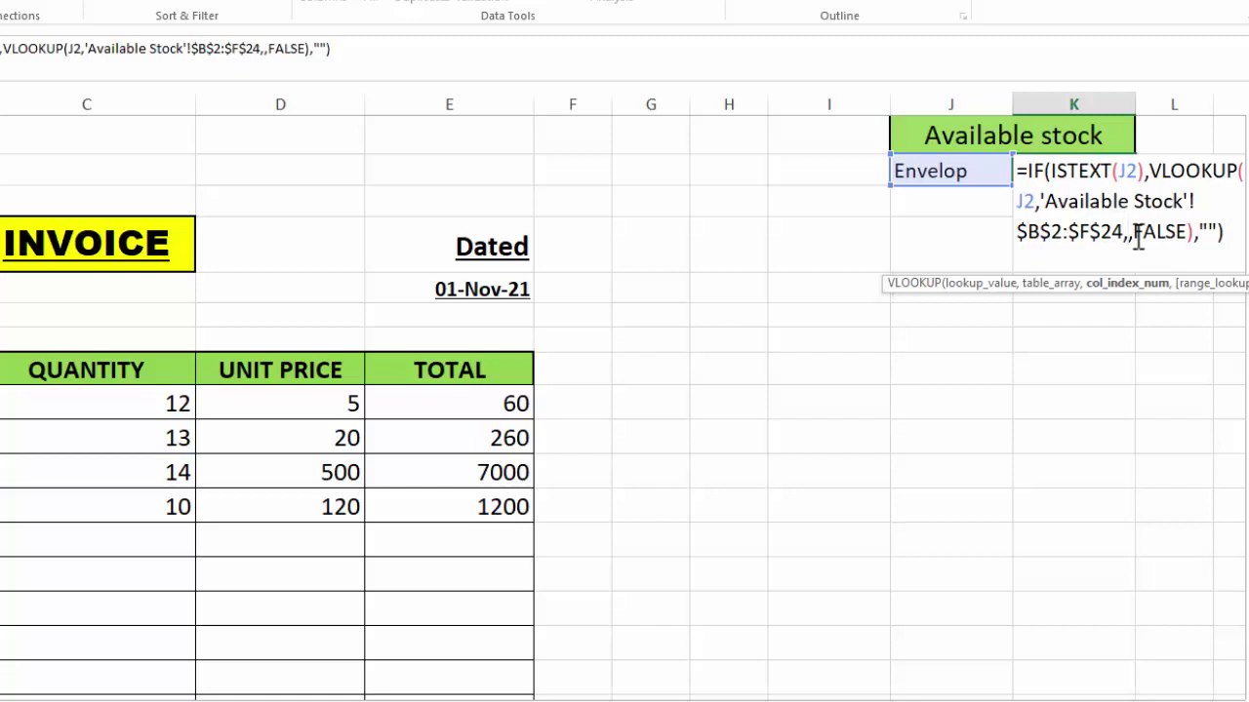
text(3)
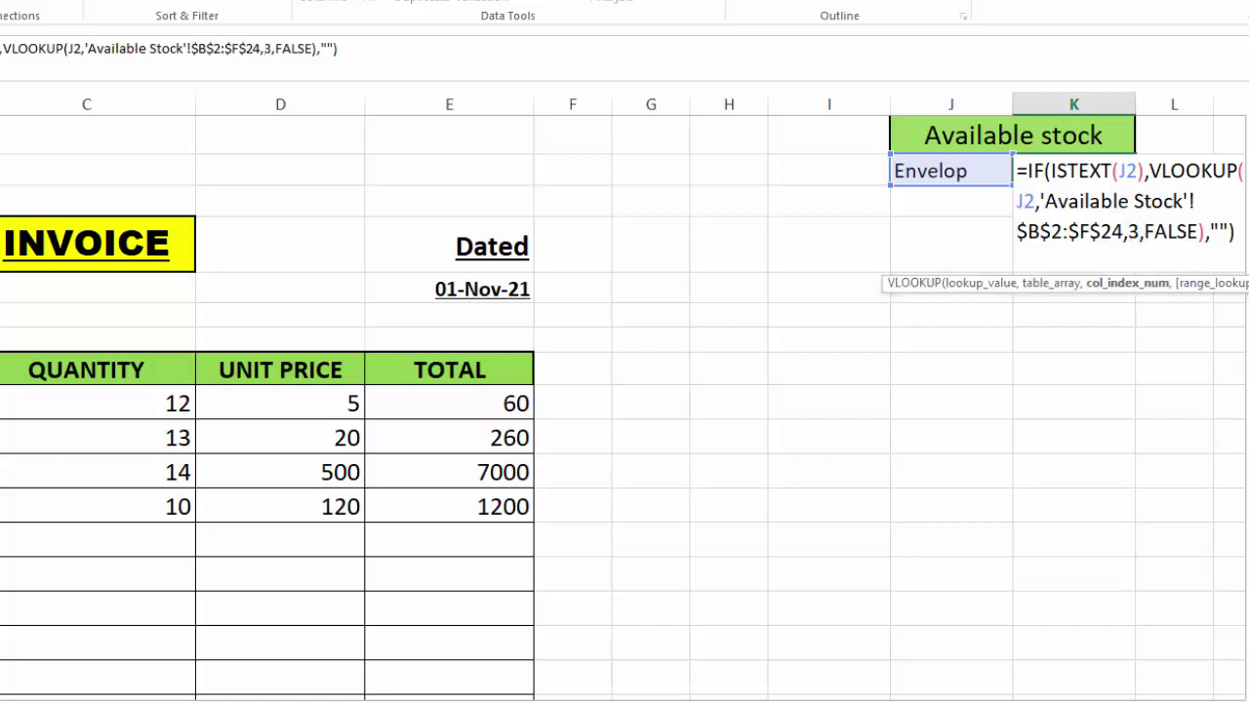
key(Return)
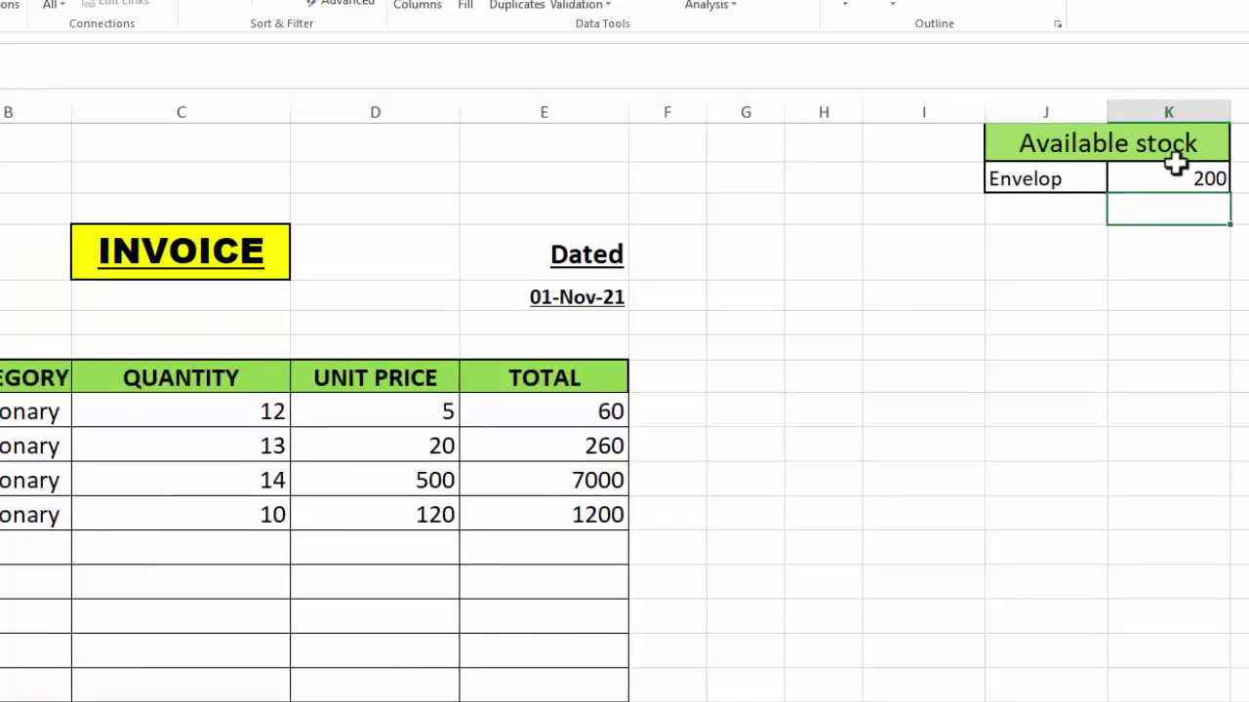
Test the available-stock lookup by choosing Calculator and then Pencil from the item list in J2
click(1089, 177)
click(1116, 183)
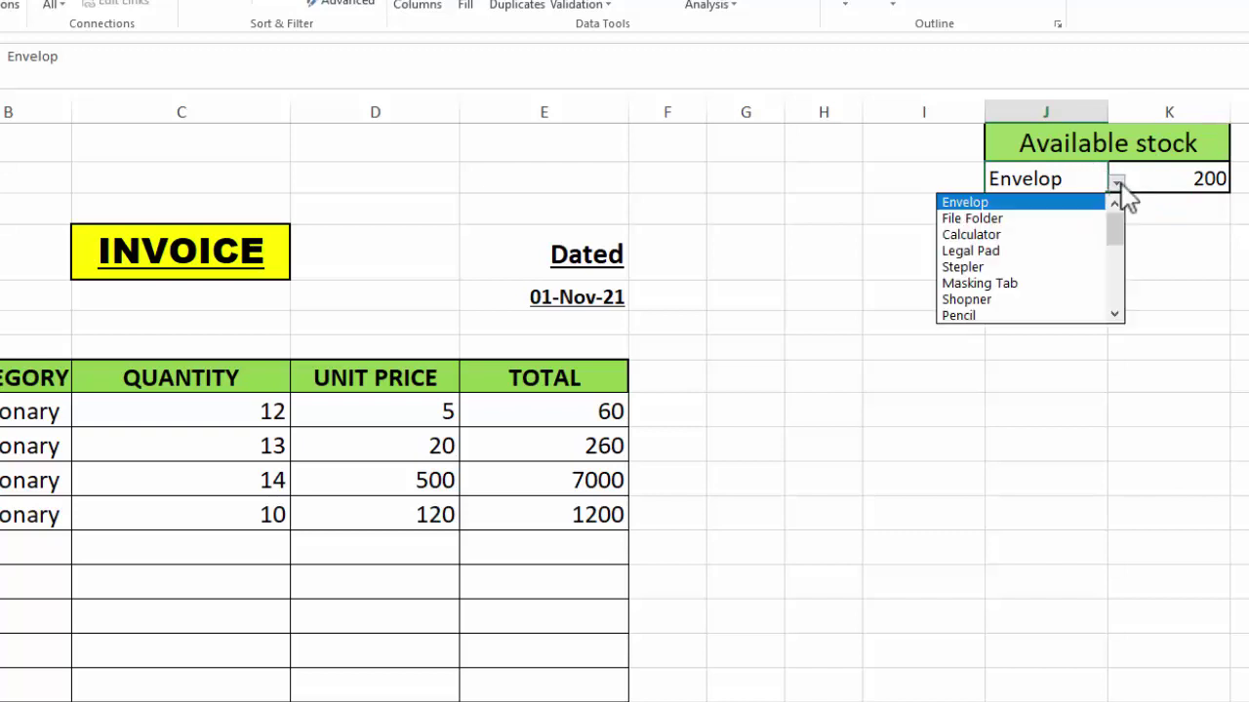
click(1183, 276)
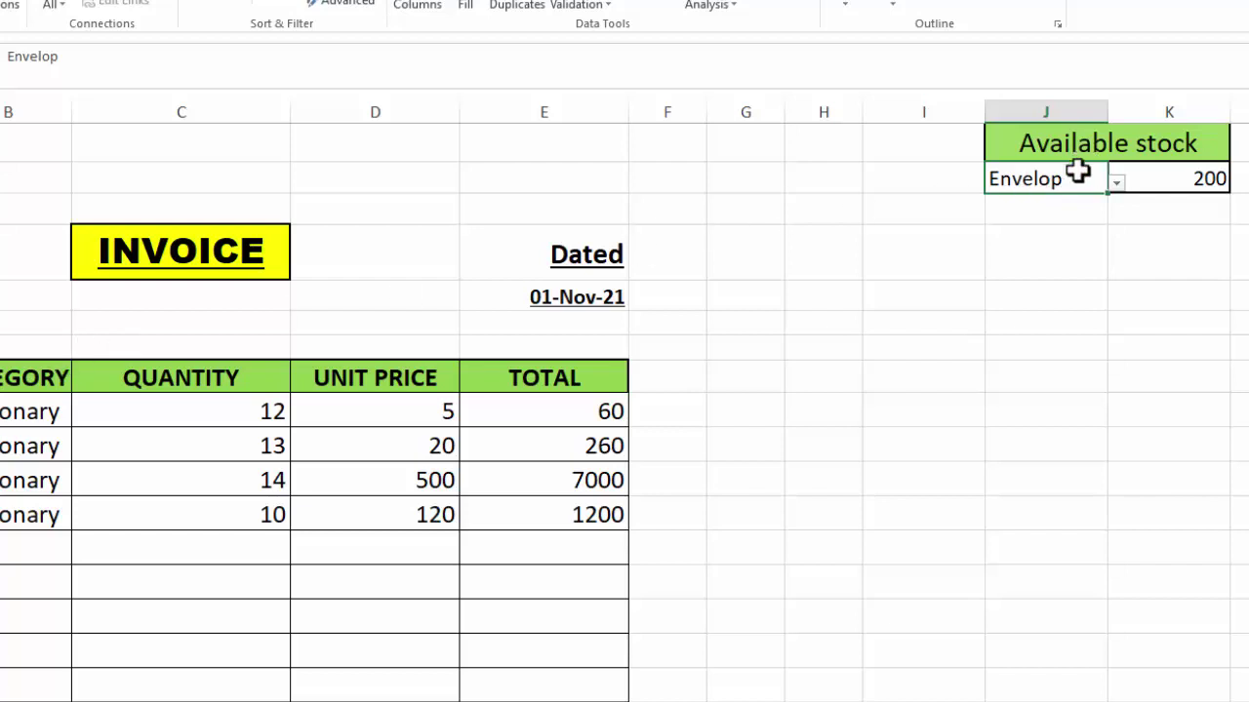
click(1116, 185)
click(1037, 235)
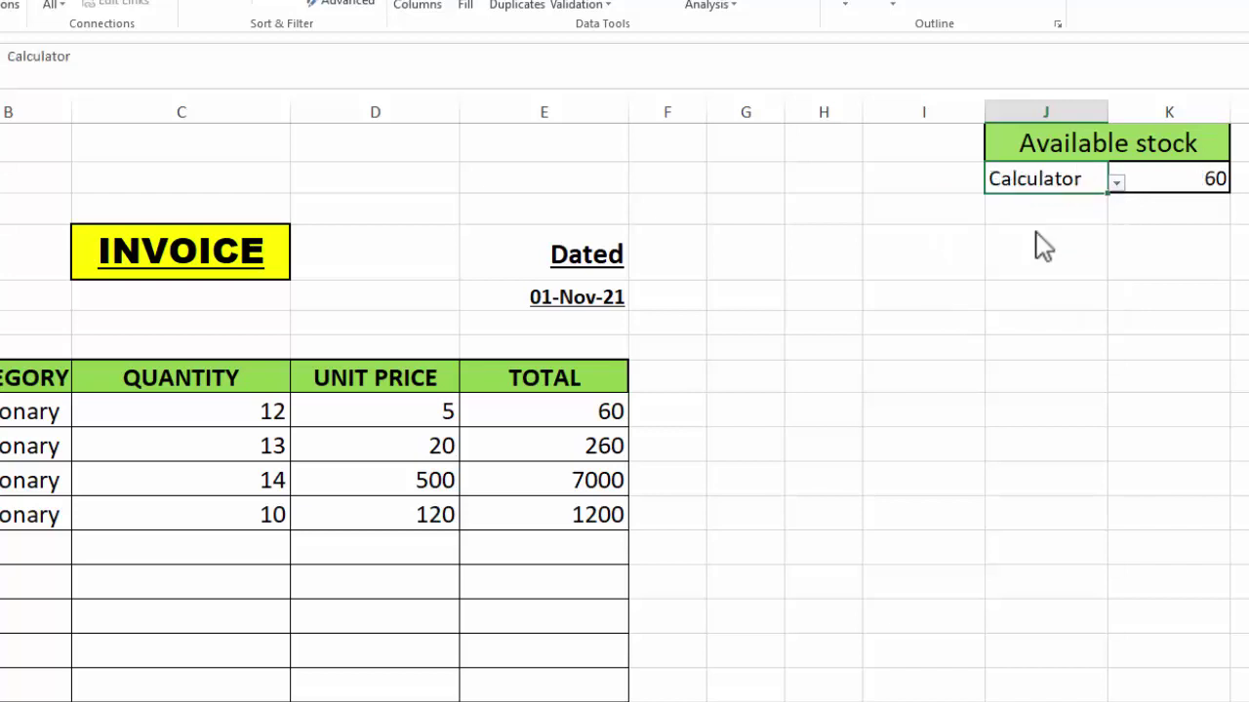
click(1117, 185)
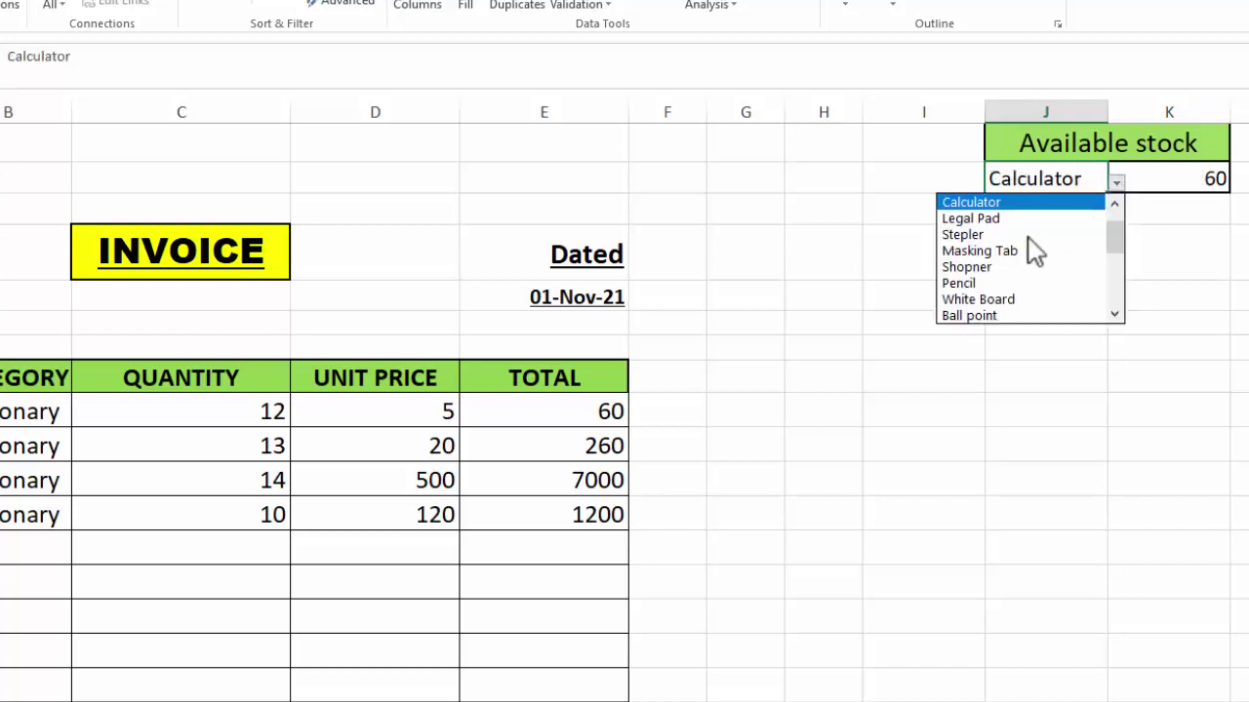
click(997, 283)
click(932, 422)
Clear the value in merged cell C28 and merge and center C27:D27 at the end of the invoice table
scroll(932, 423, down, 3)
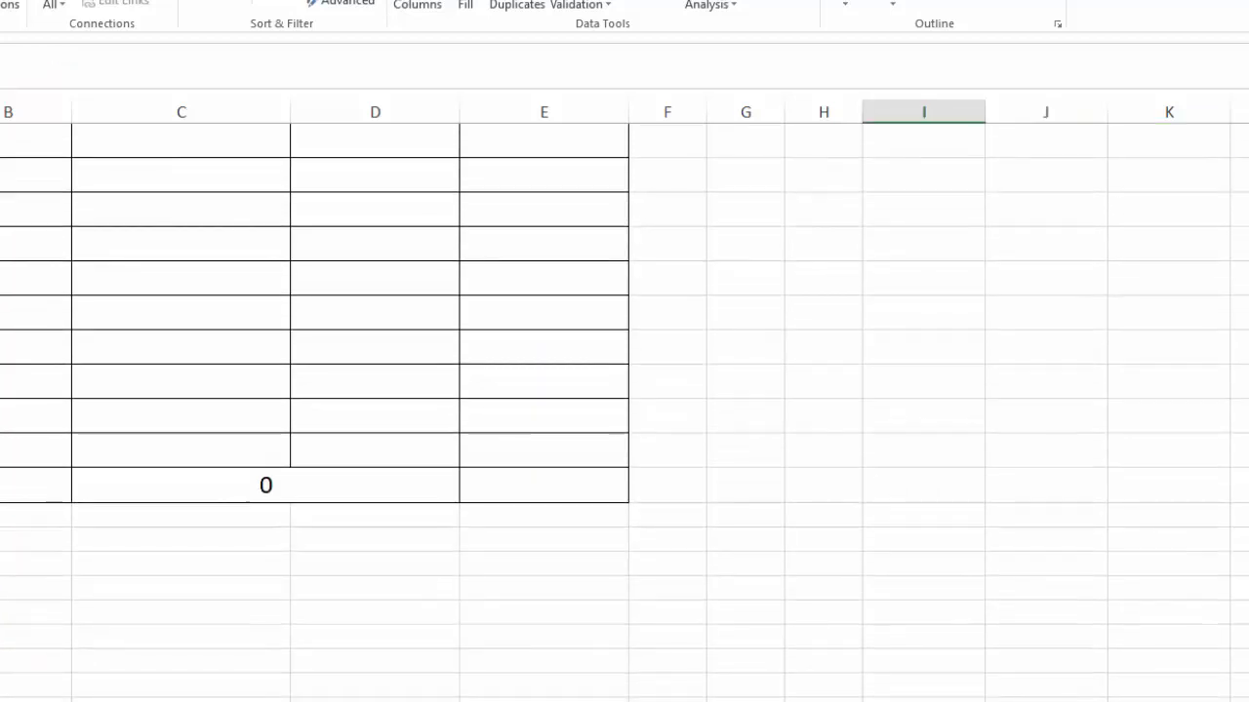
scroll(413, 376, up, 3)
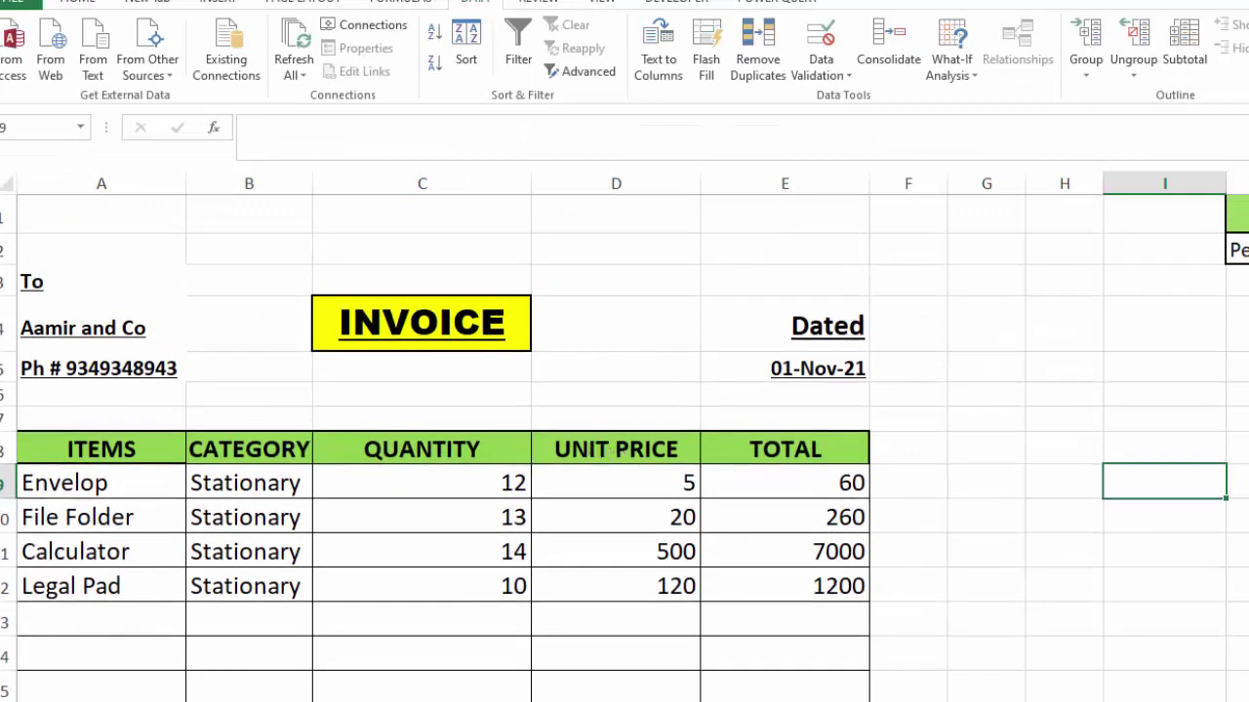
scroll(582, 521, down, 6)
click(466, 547)
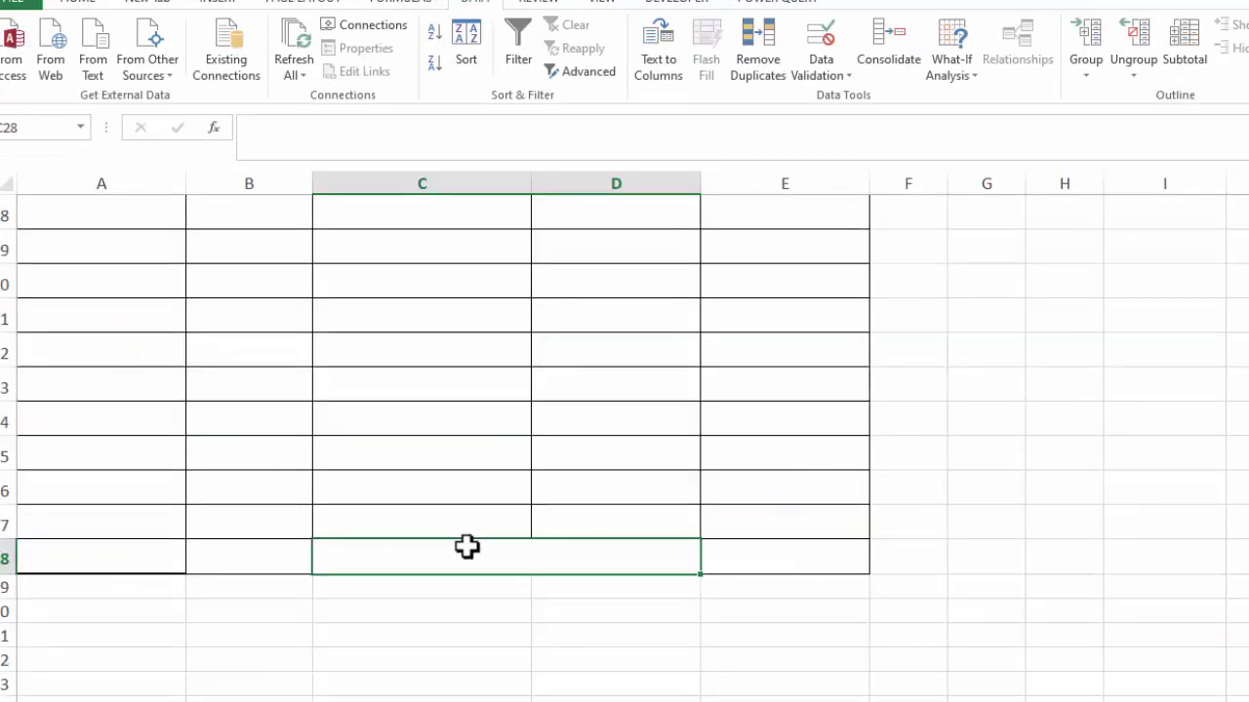
click(521, 535)
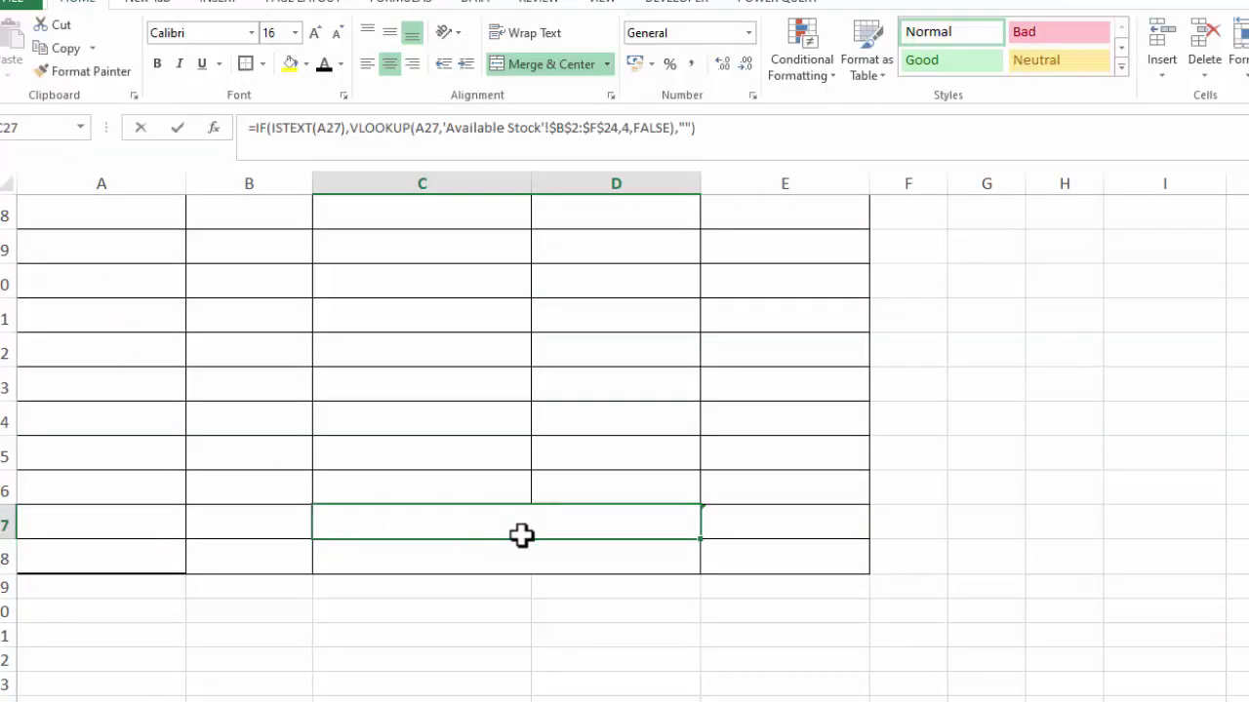
Label merged cell C27 SUBTOTAL and sum the item totals E9:E26 in E27
text(SUBTOTAL)
key(Tab)
key(alt+equal)
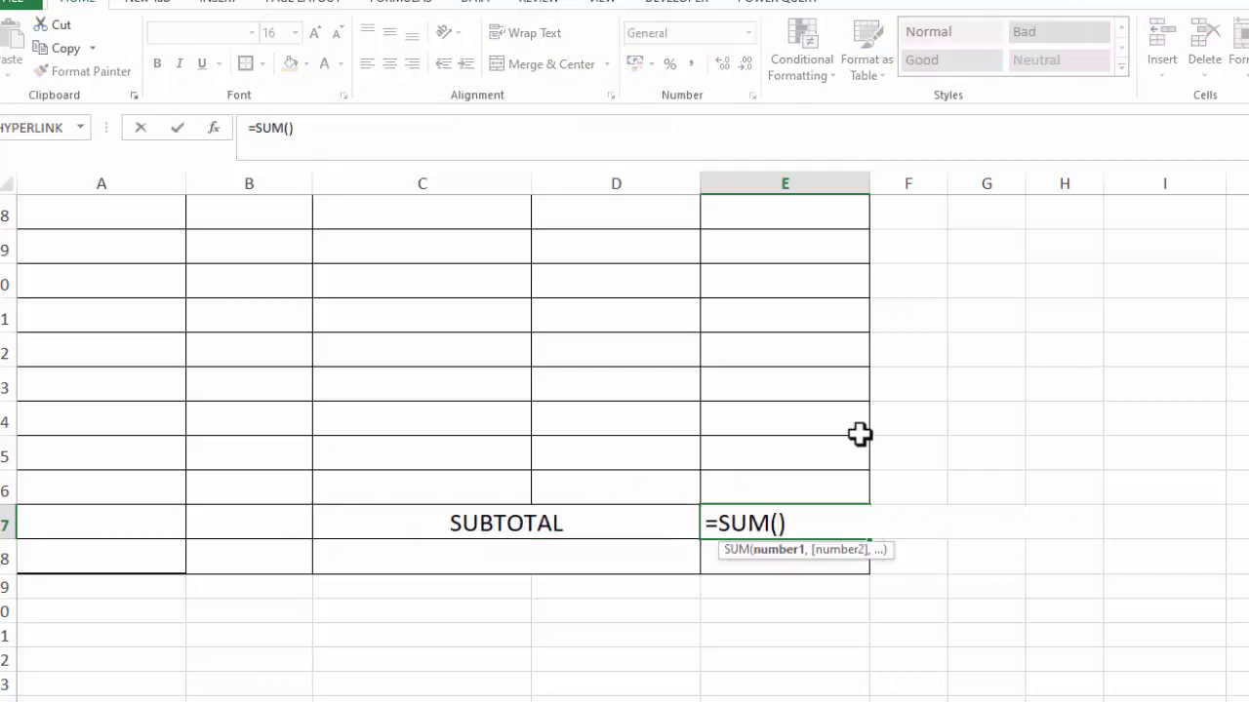
drag(812, 480, 797, 237)
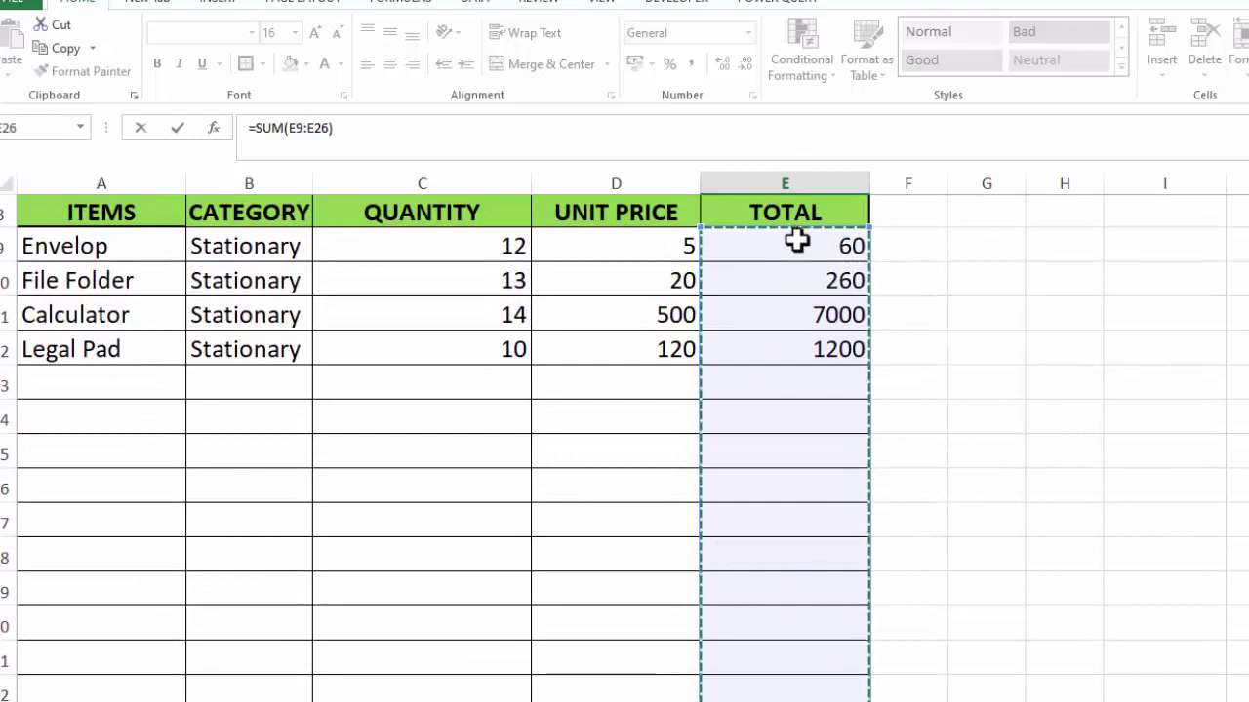
key(Return)
Label merged cell C28 Freight Charges and enter 1300 as its amount in E28
text(Freight)
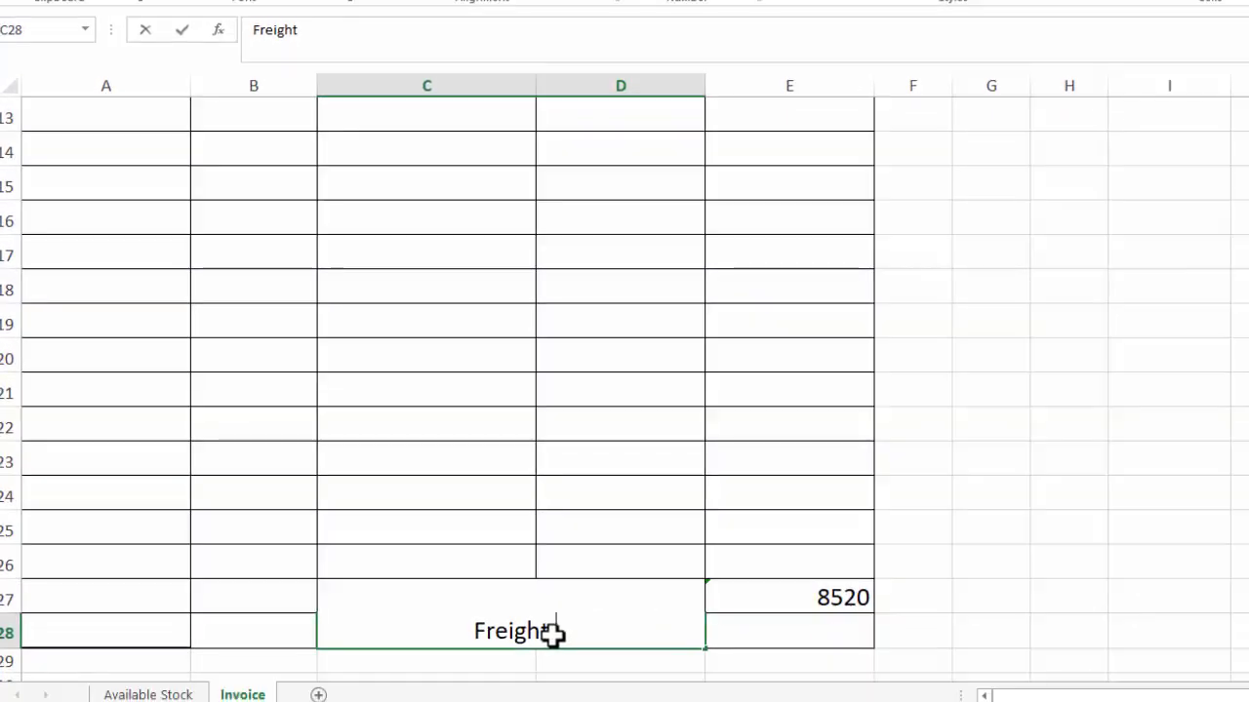
text( Charges)
key(Tab)
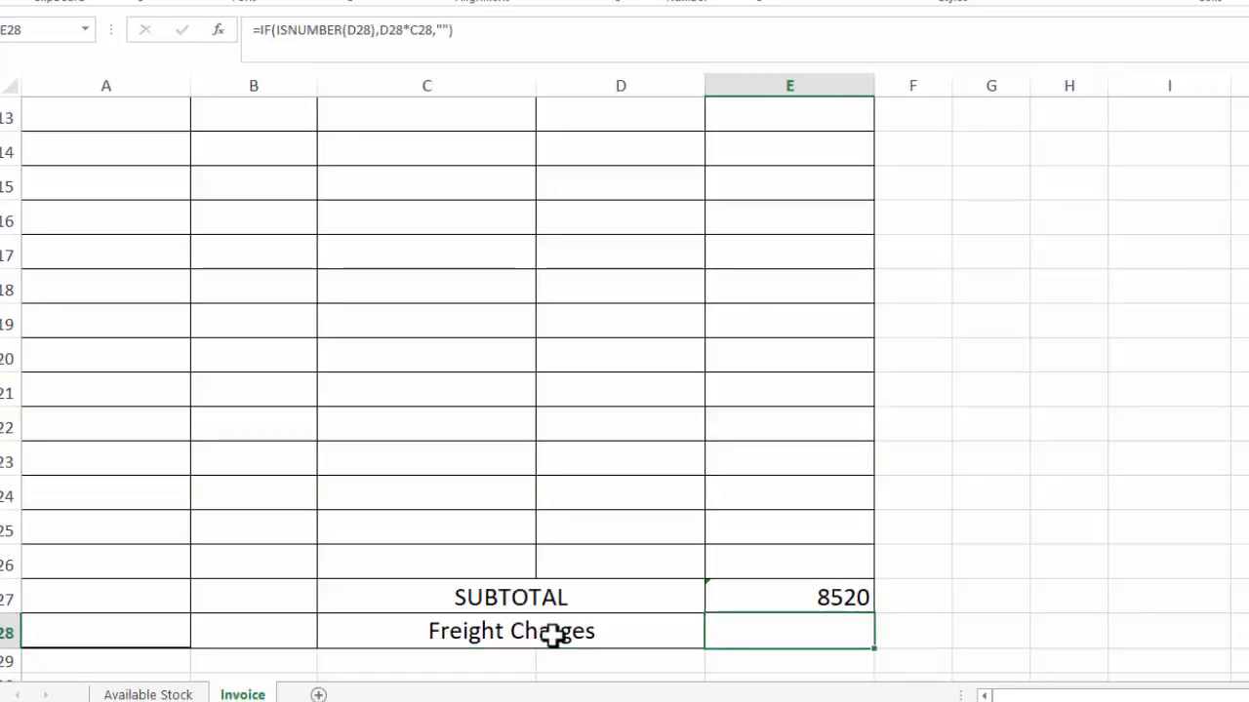
text(1300)
key(Return)
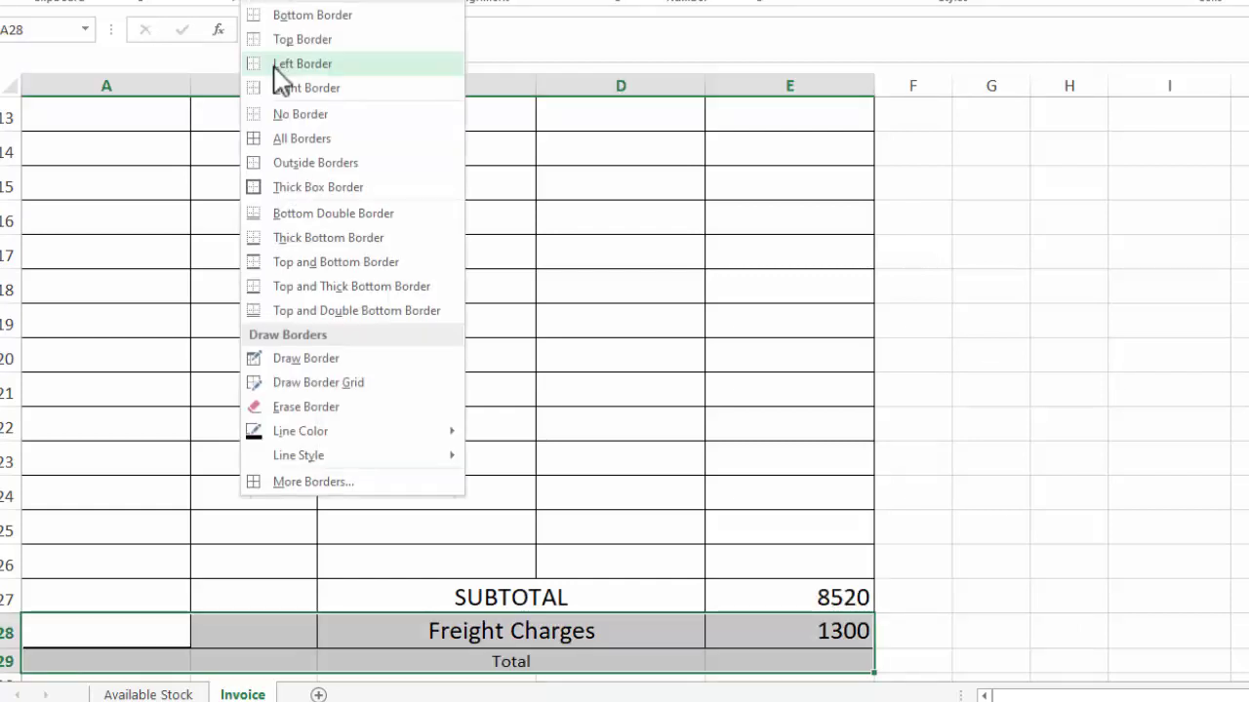
Apply all borders to A28:E29 and sum the subtotal and freight charges in E29 for the Total row
click(271, 138)
click(758, 660)
key(alt+equal)
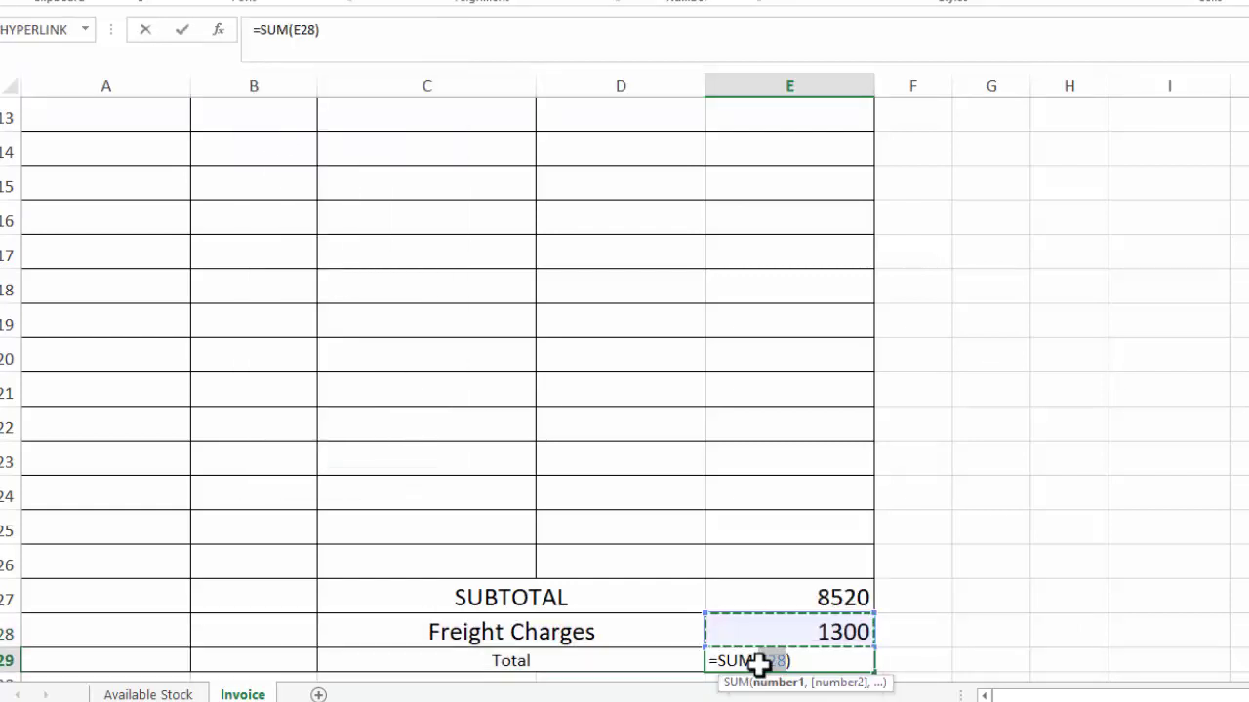
key(Return)
key(Up)
key(Left)
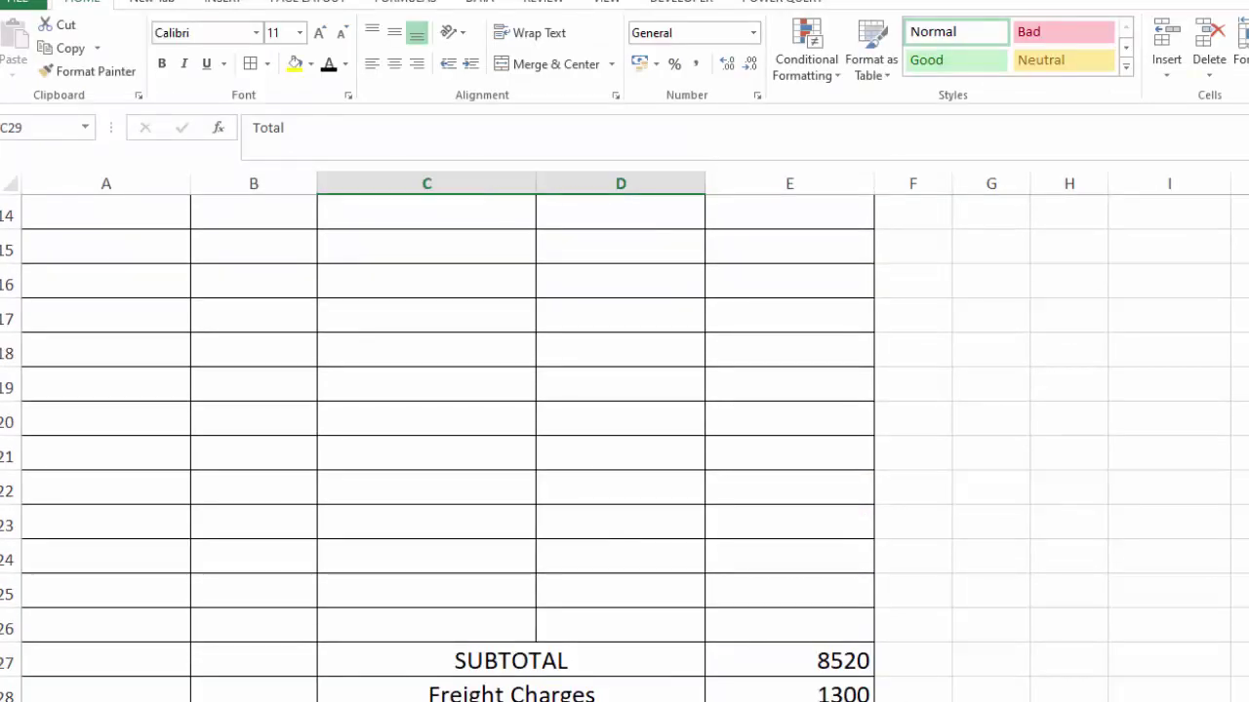
Format the summary amounts E27:E29 in comma style with no decimal places
drag(809, 650, 808, 695)
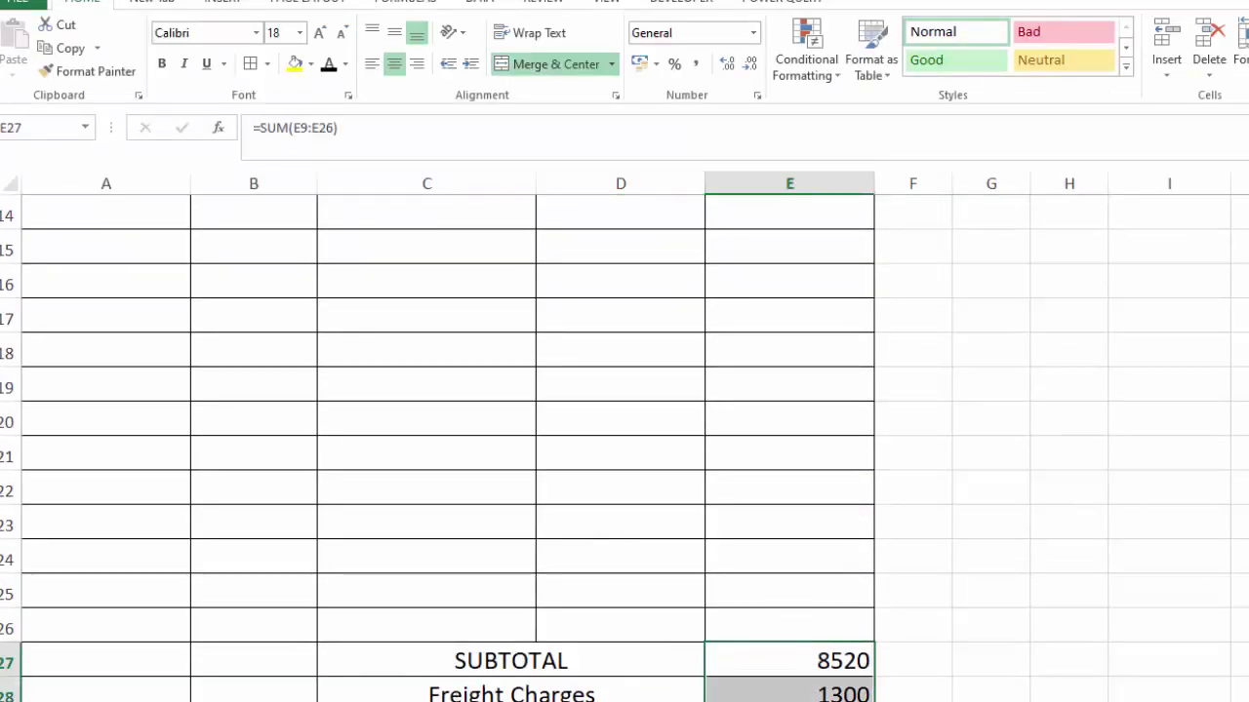
click(695, 63)
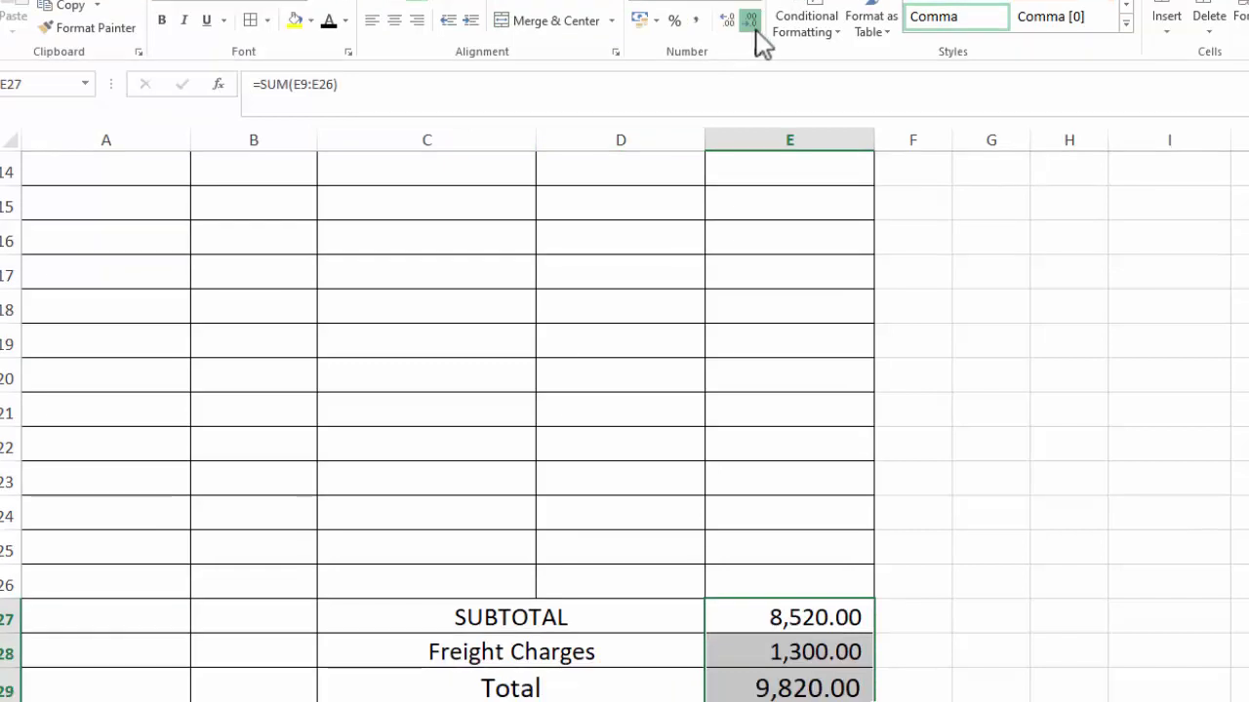
click(749, 64)
click(749, 64)
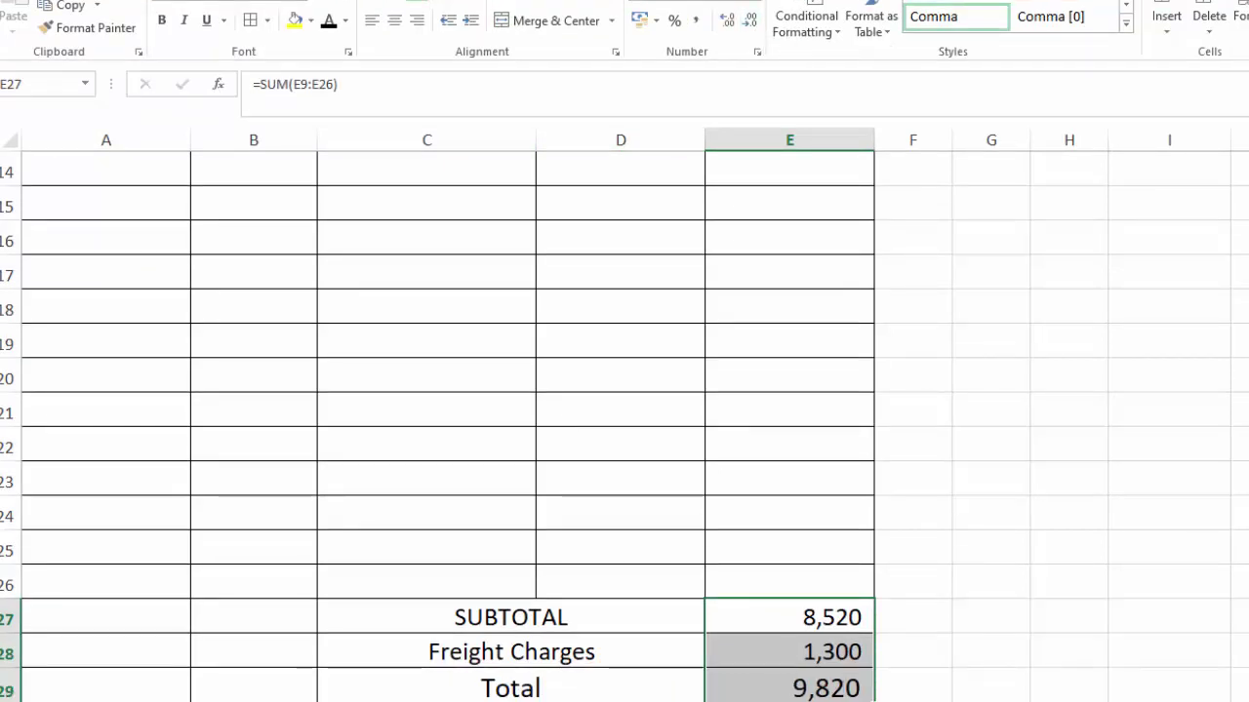
Delete the empty row 7 directly above the item table's header row
scroll(459, 396, up, 5)
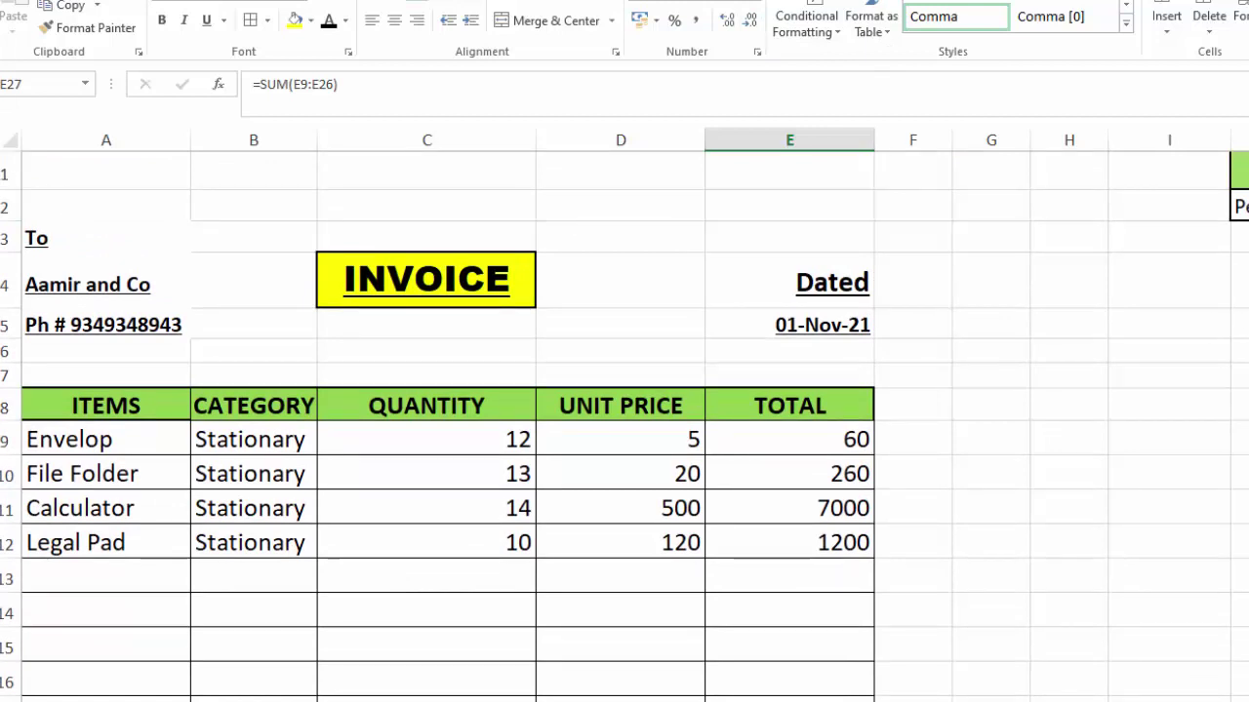
right_click(3, 376)
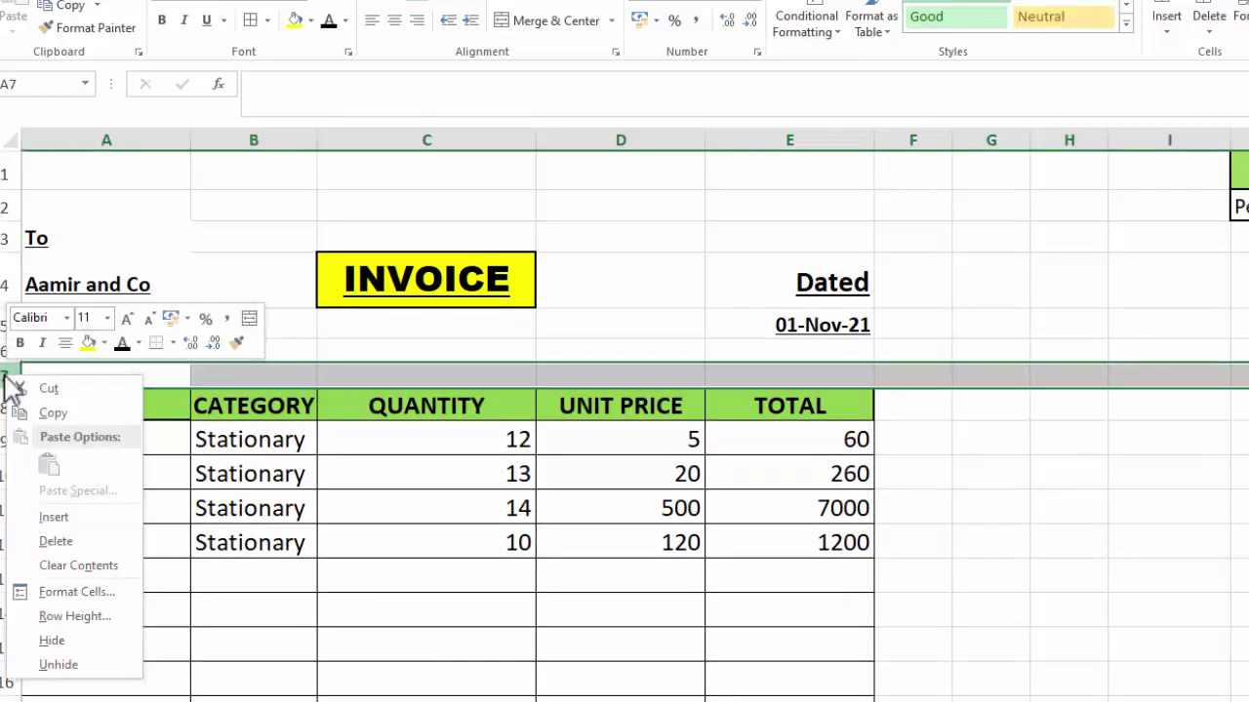
click(49, 558)
Delete the four blank item rows 17 to 20 to shorten the invoice table
scroll(460, 438, down, 5)
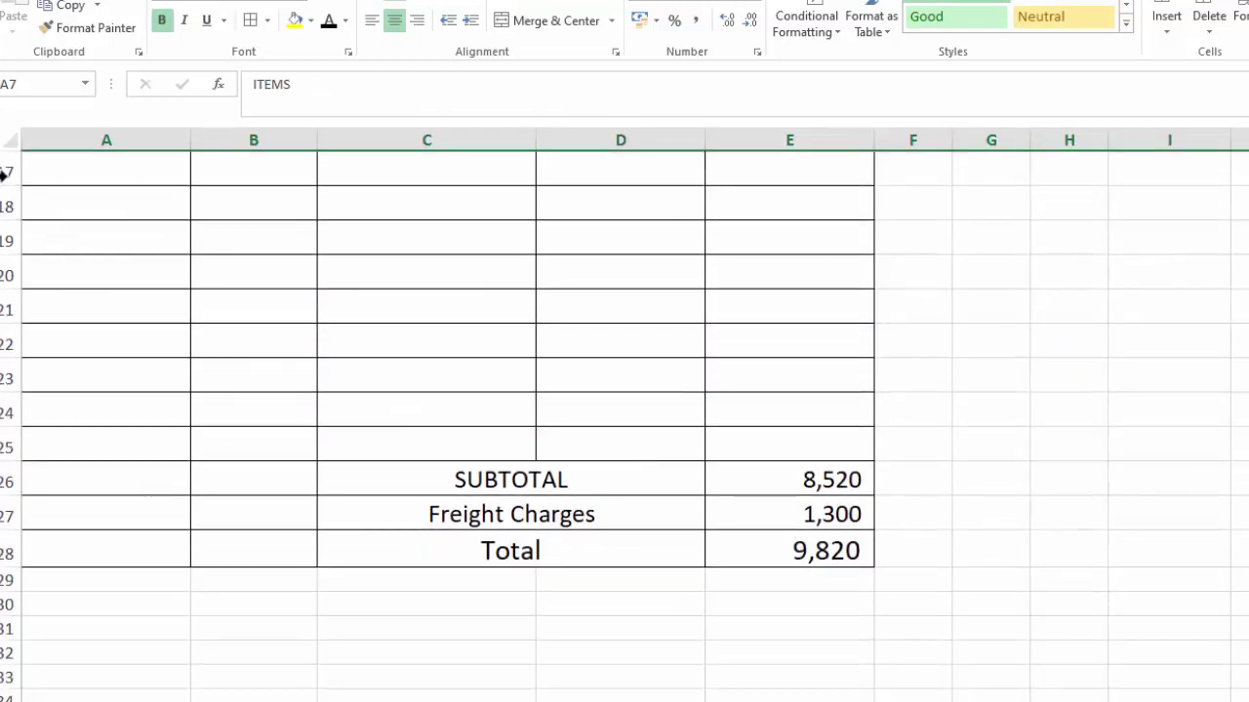
drag(4, 174, 5, 274)
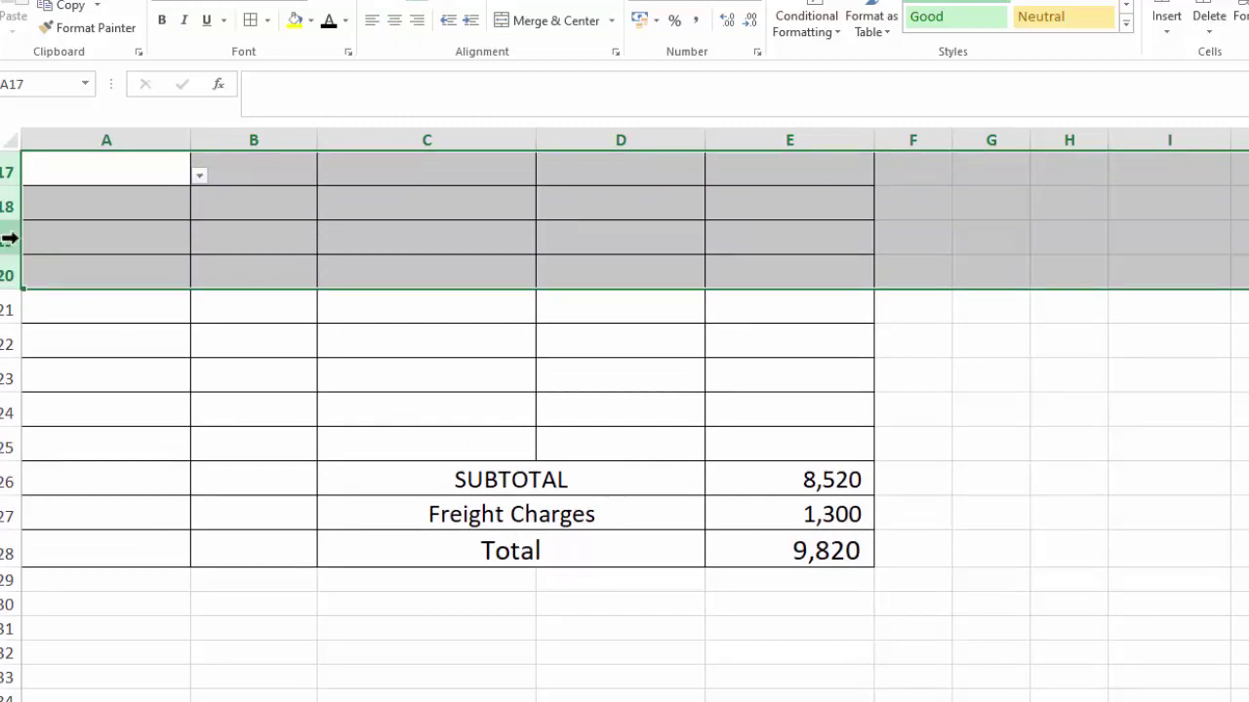
right_click(8, 237)
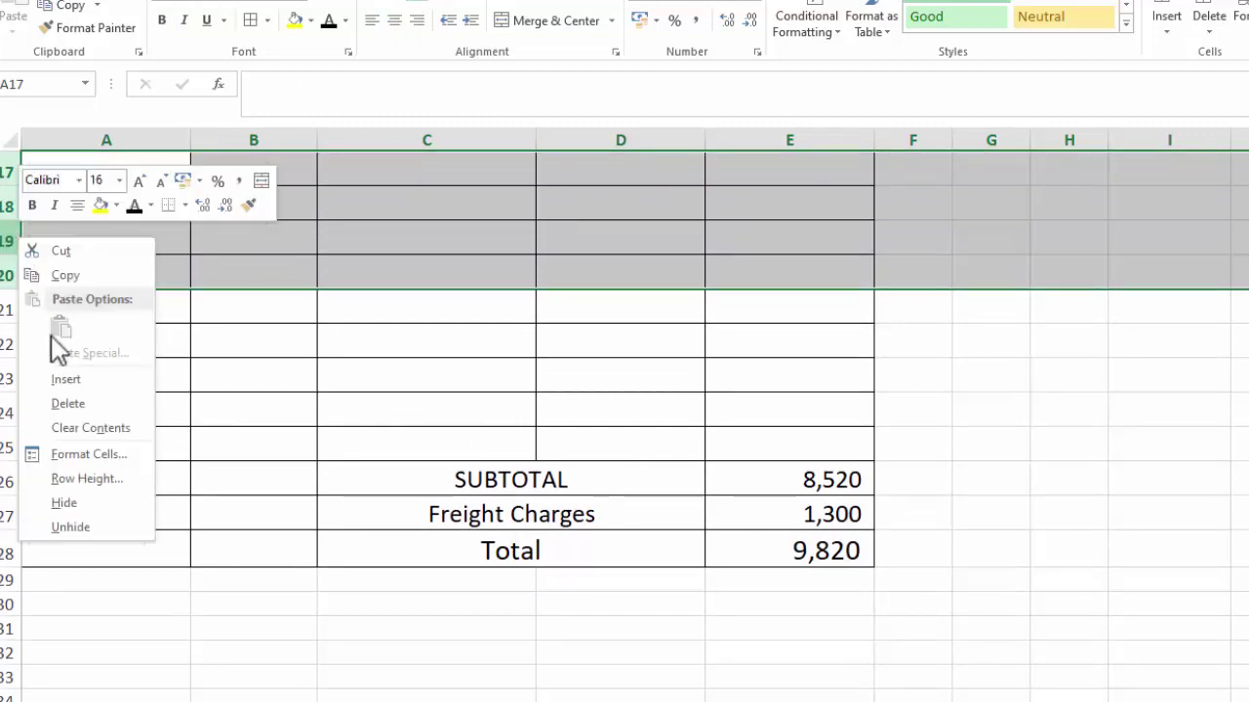
click(61, 405)
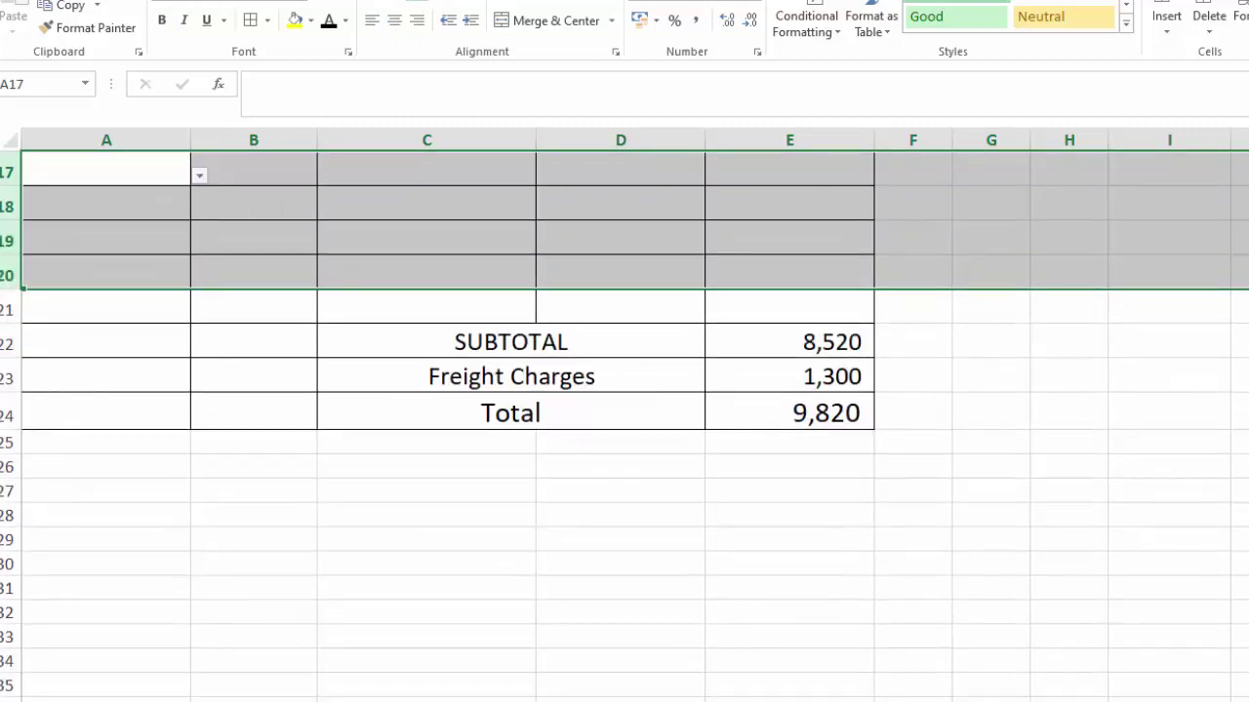
Add Calculator as the item in row 12 from the drop-down list, with a quantity of 130
scroll(624, 420, up, 5)
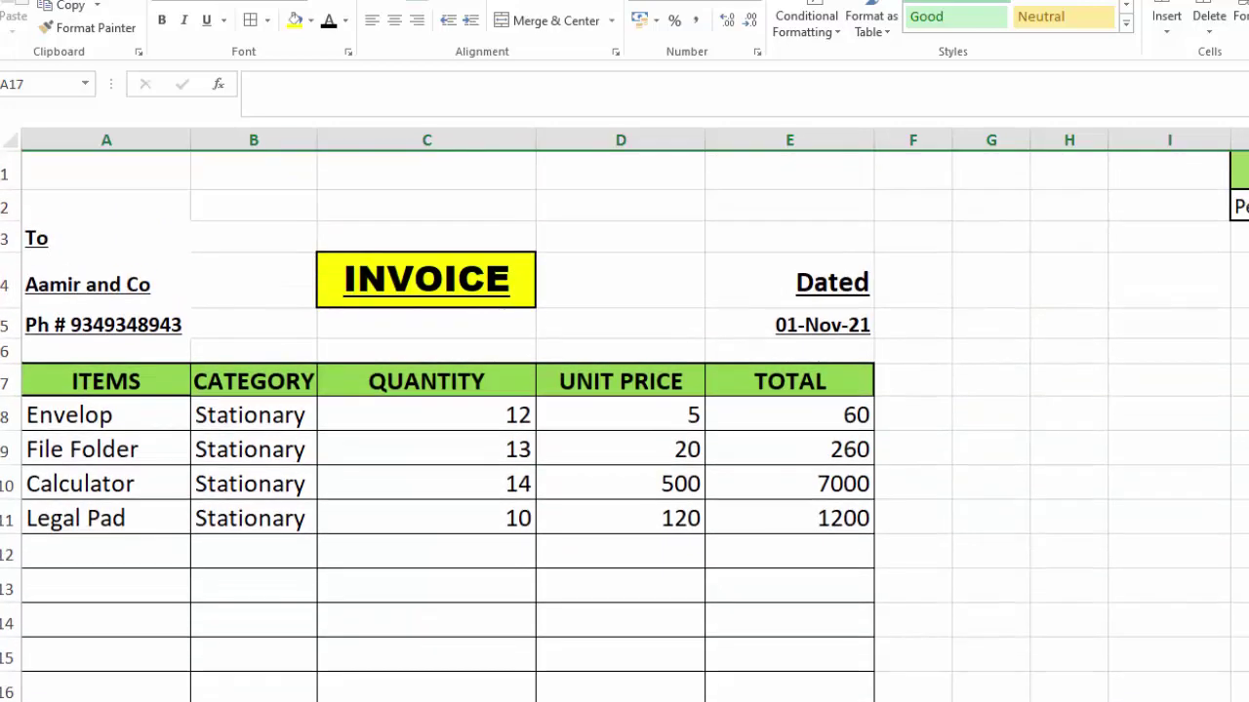
click(1240, 688)
scroll(1240, 689, down, 3)
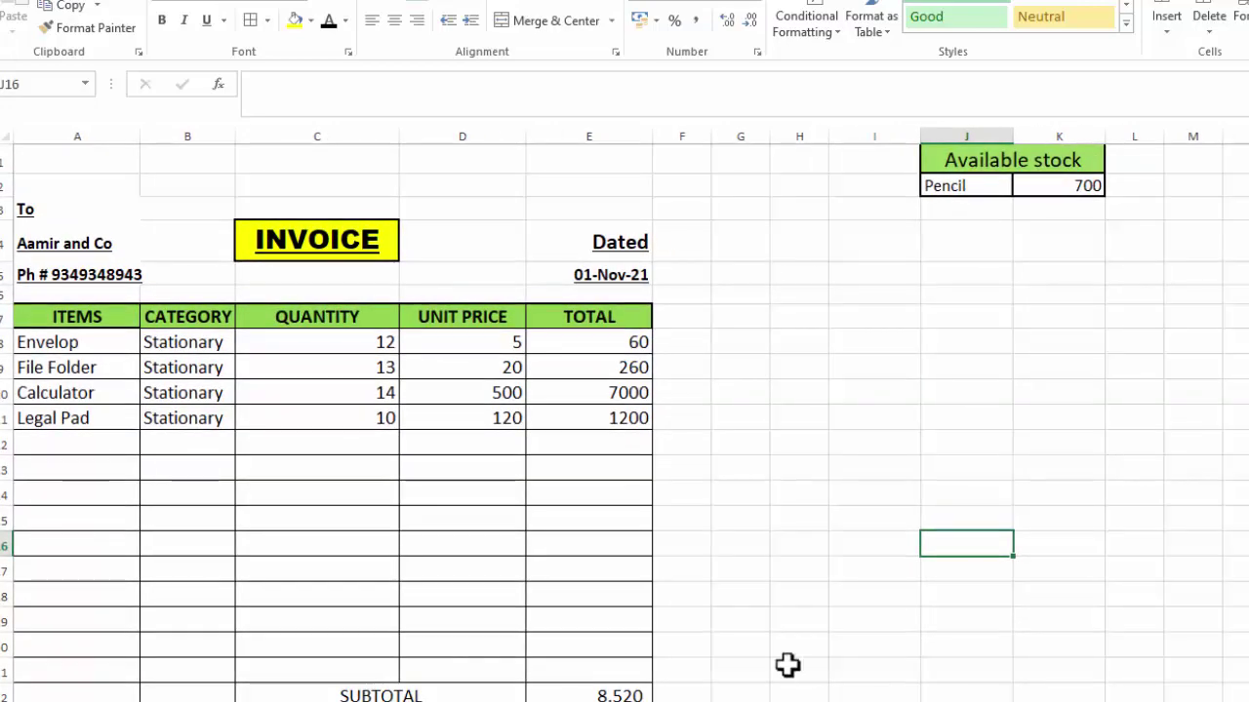
click(121, 454)
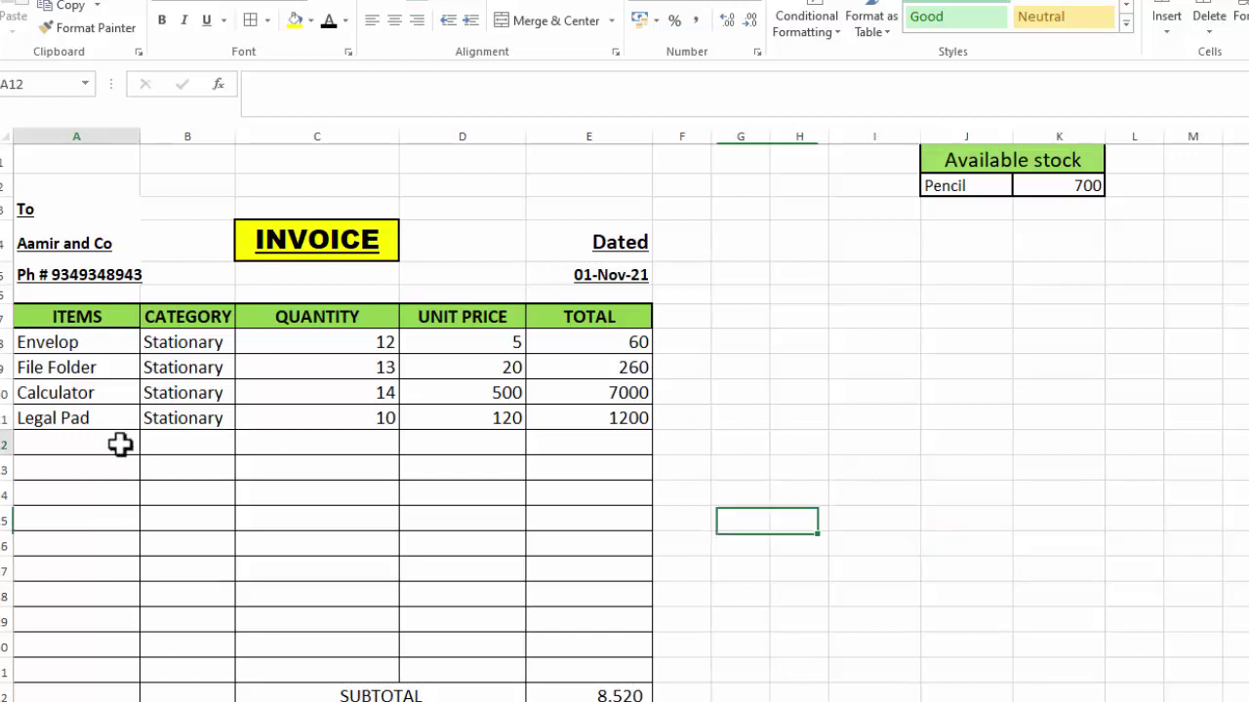
click(148, 446)
click(68, 487)
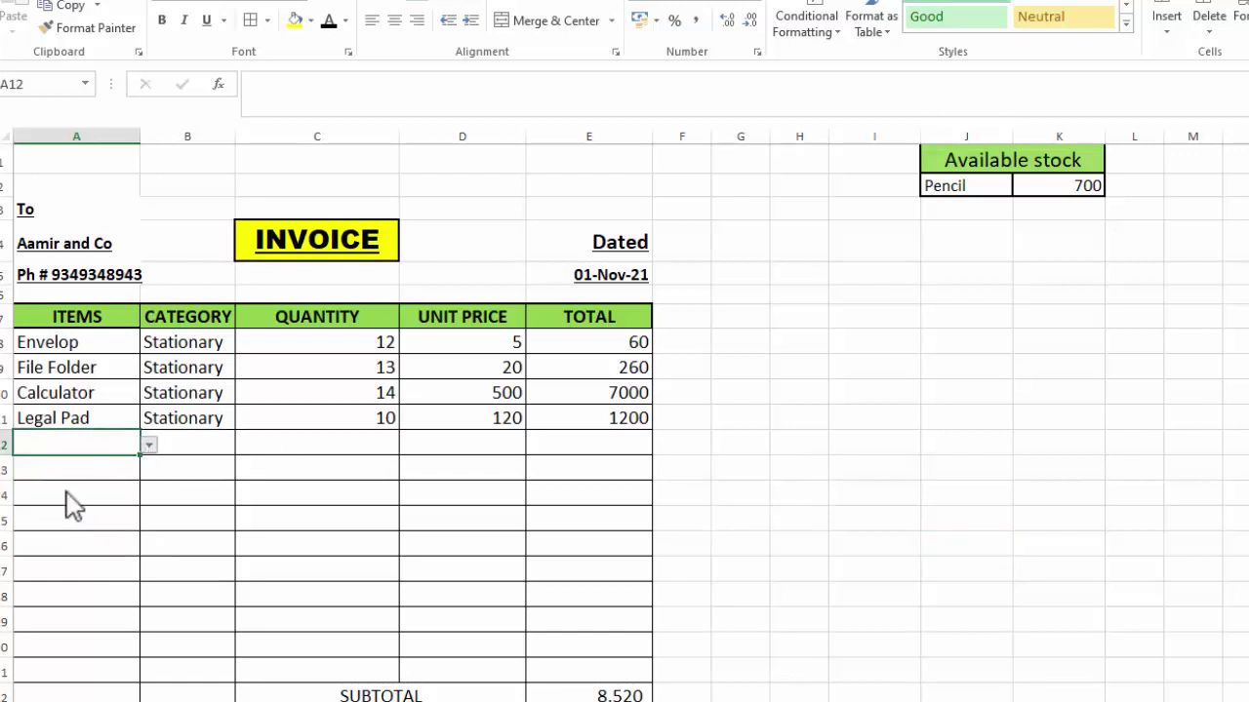
click(356, 451)
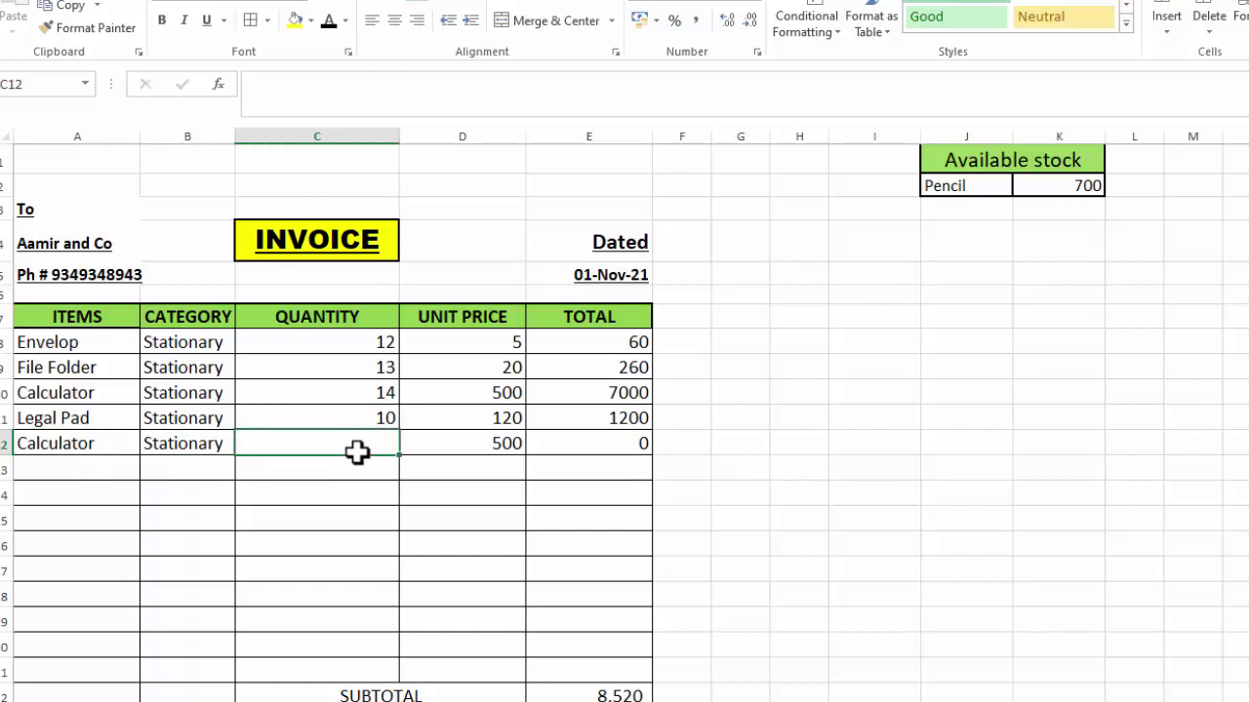
text(130)
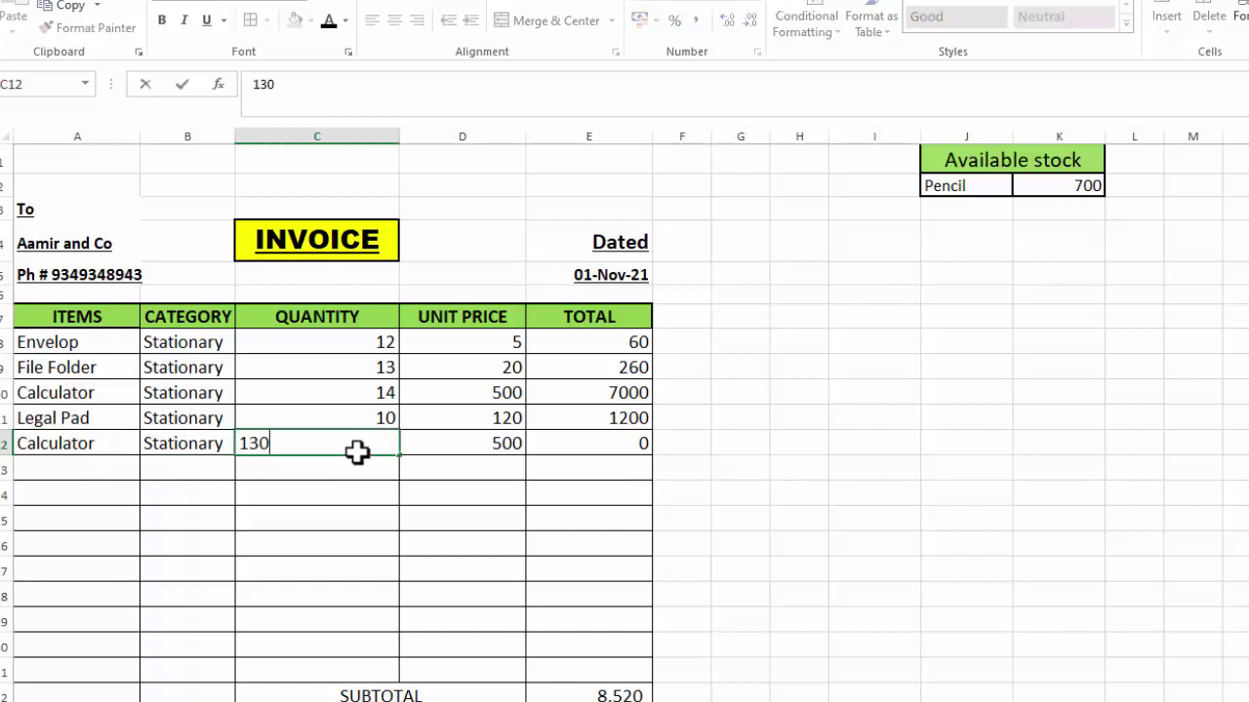
key(Tab)
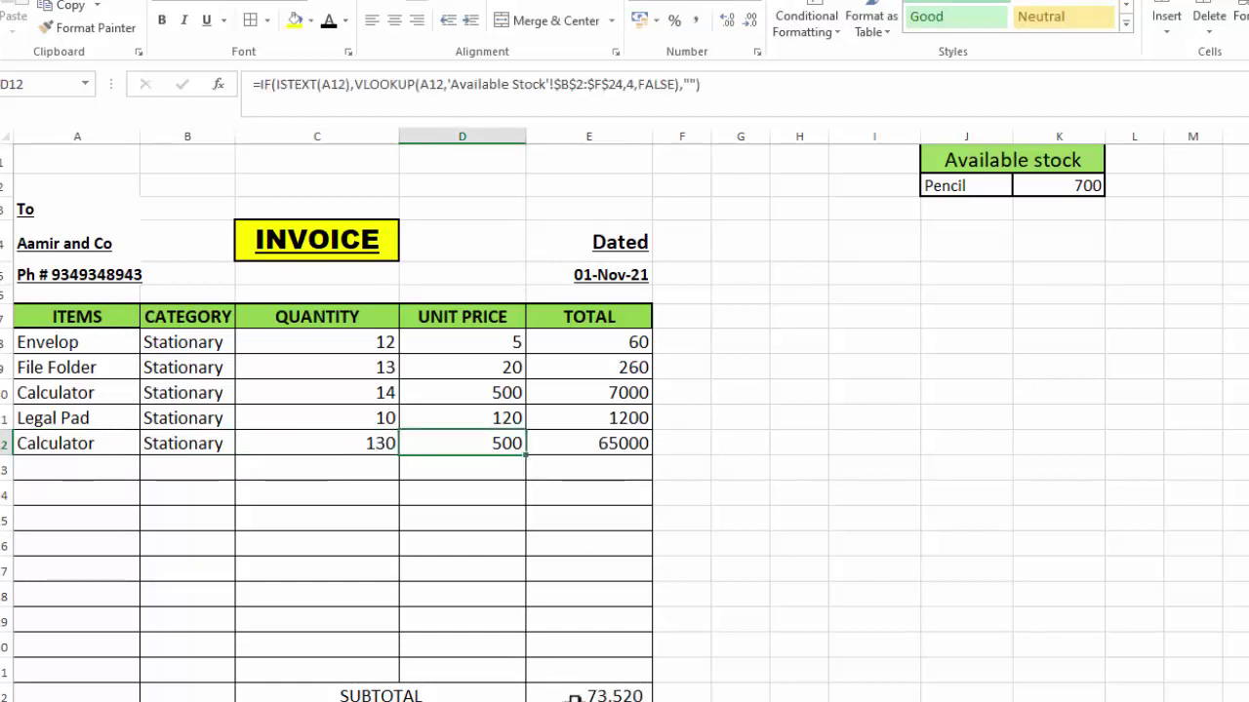